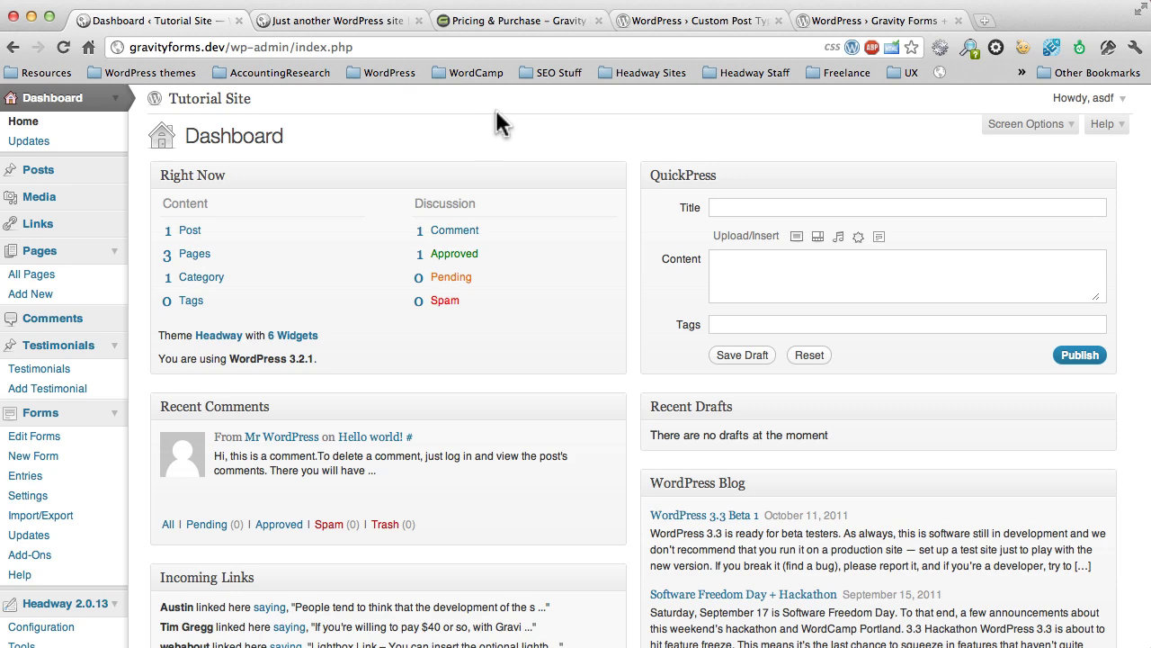
Step: Switch to the Gravity Forms pricing page showing the $199 Developer licence details
{"action": "left_click", "coordinate": [488, 23]}
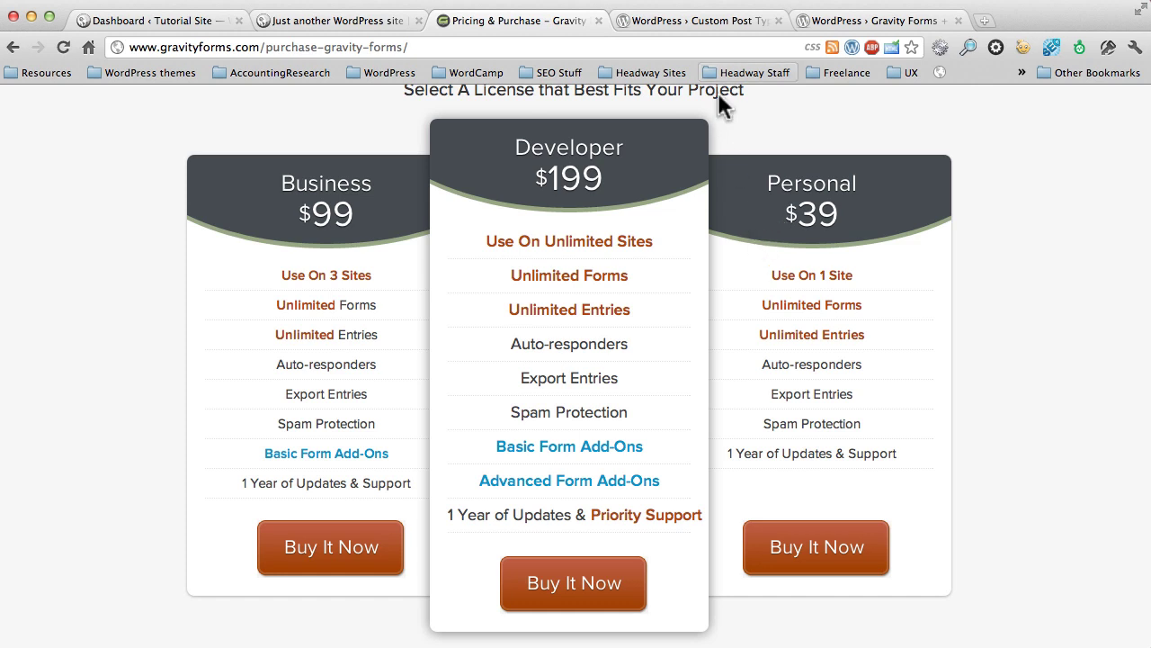
Step: Bring up the Custom Post Type UI plugin page, version 0.7.1 with 88,288 downloads
{"action": "left_click", "coordinate": [689, 25]}
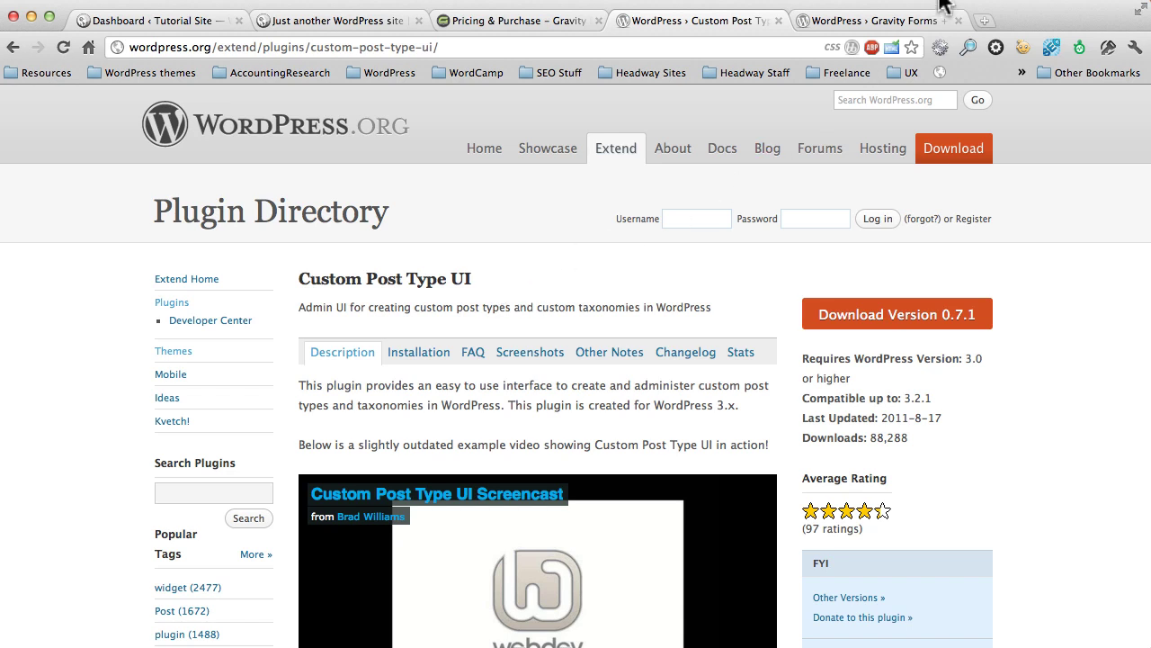
{"action": "left_click", "coordinate": [857, 24]}
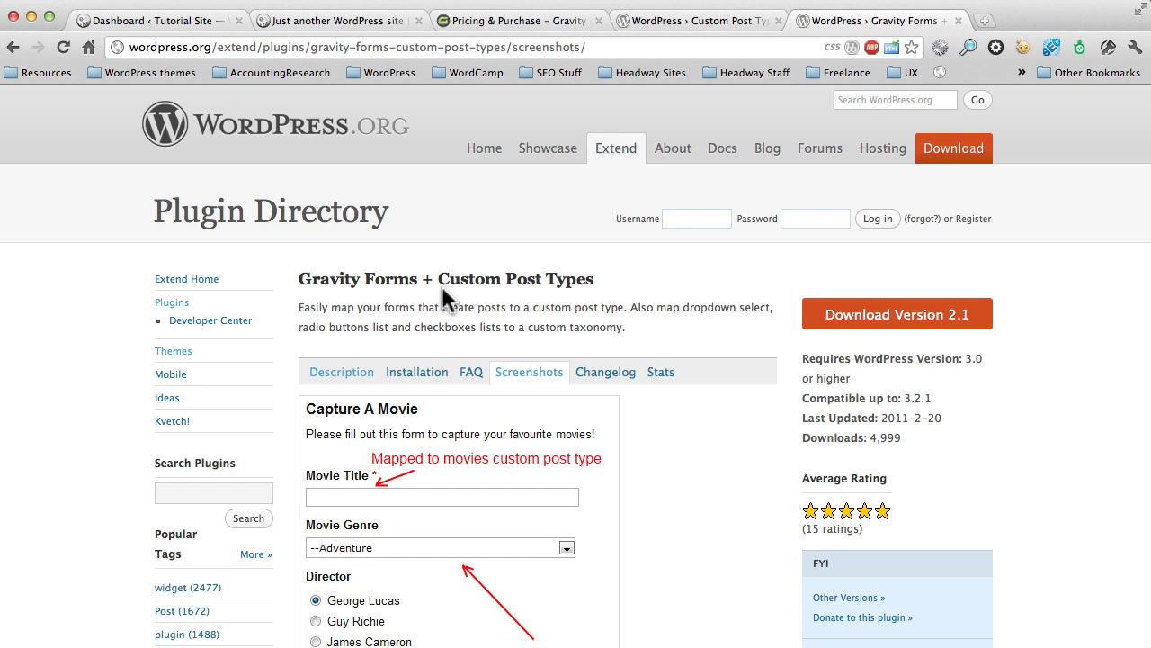
{"action": "scroll", "coordinate": [442, 285], "scroll_direction": "down", "scroll_amount": 3}
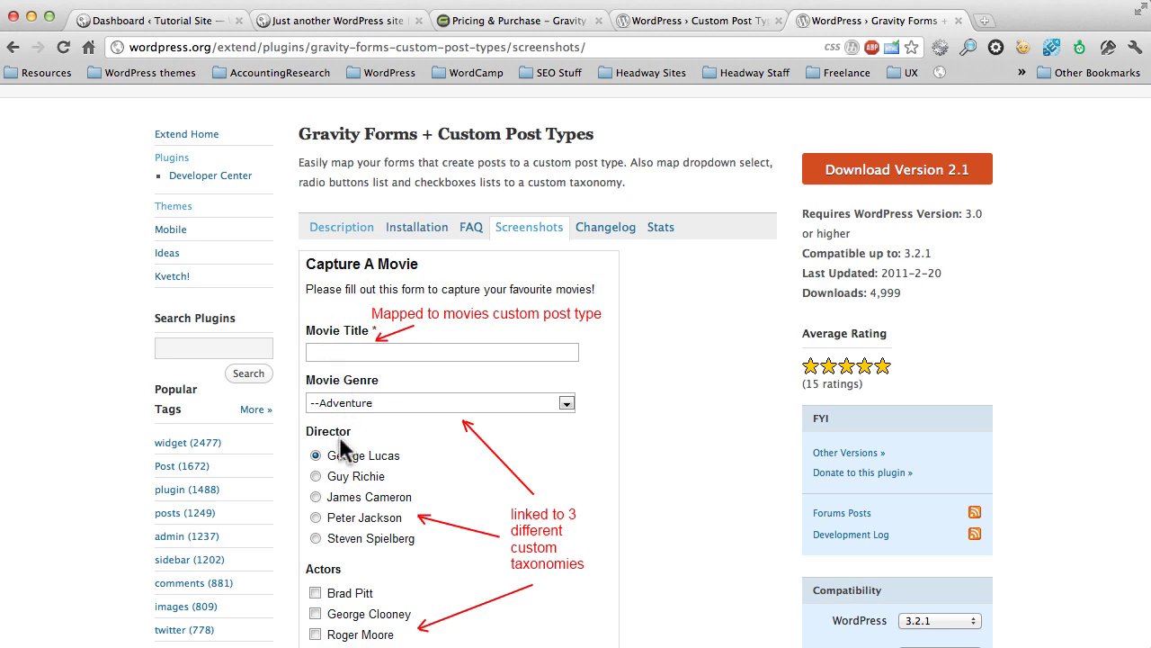
{"action": "scroll", "coordinate": [379, 496], "scroll_direction": "down", "scroll_amount": 10}
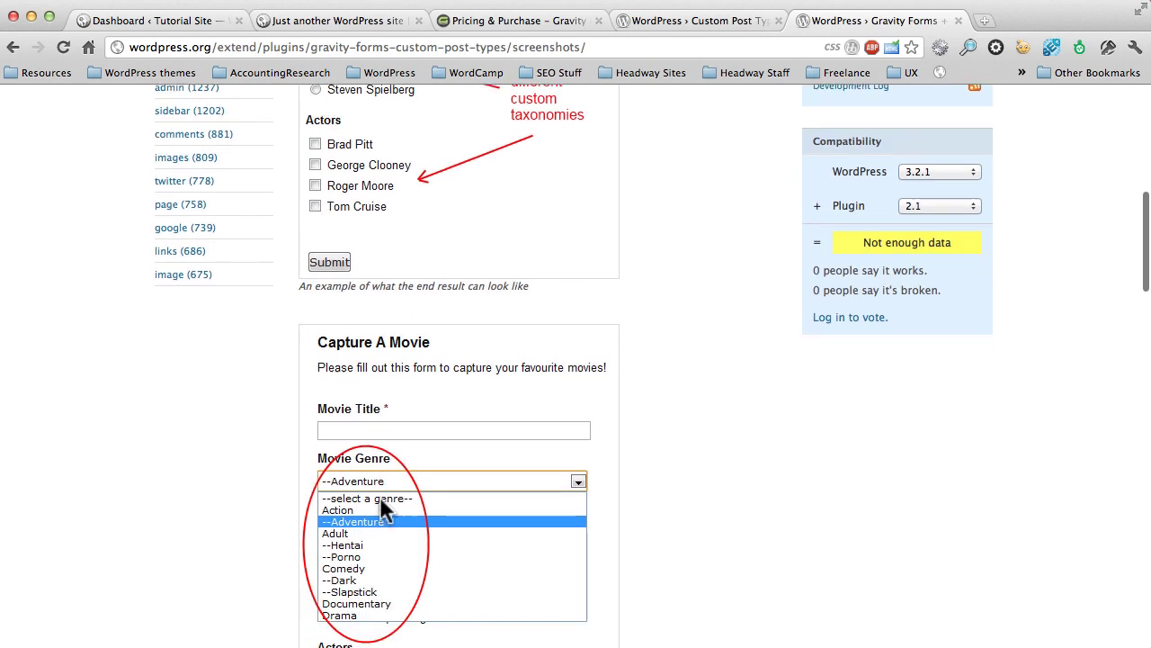
{"action": "scroll", "coordinate": [379, 502], "scroll_direction": "down", "scroll_amount": 10}
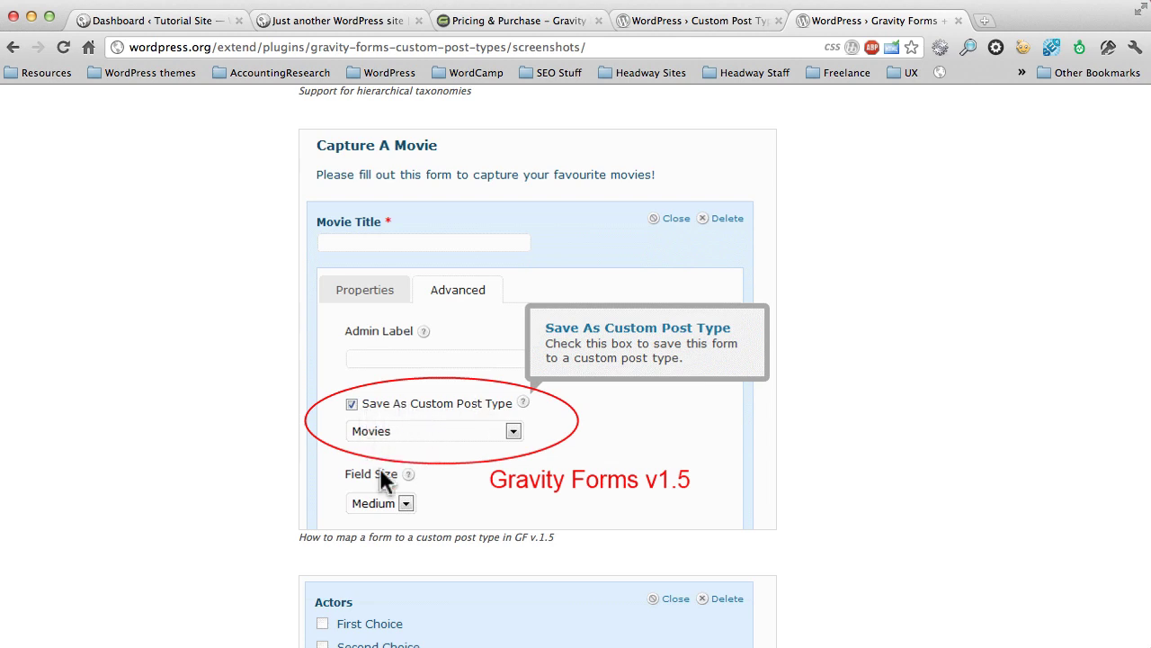
{"action": "scroll", "coordinate": [417, 422], "scroll_direction": "down", "scroll_amount": 5}
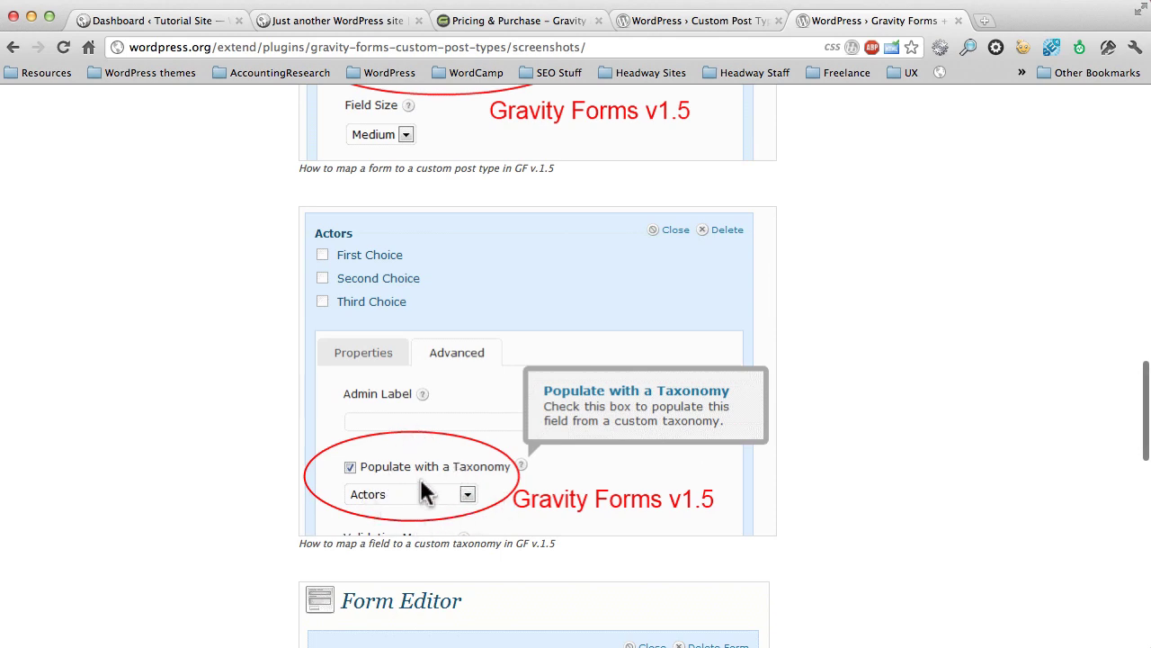
{"action": "scroll", "coordinate": [423, 479], "scroll_direction": "up", "scroll_amount": 10}
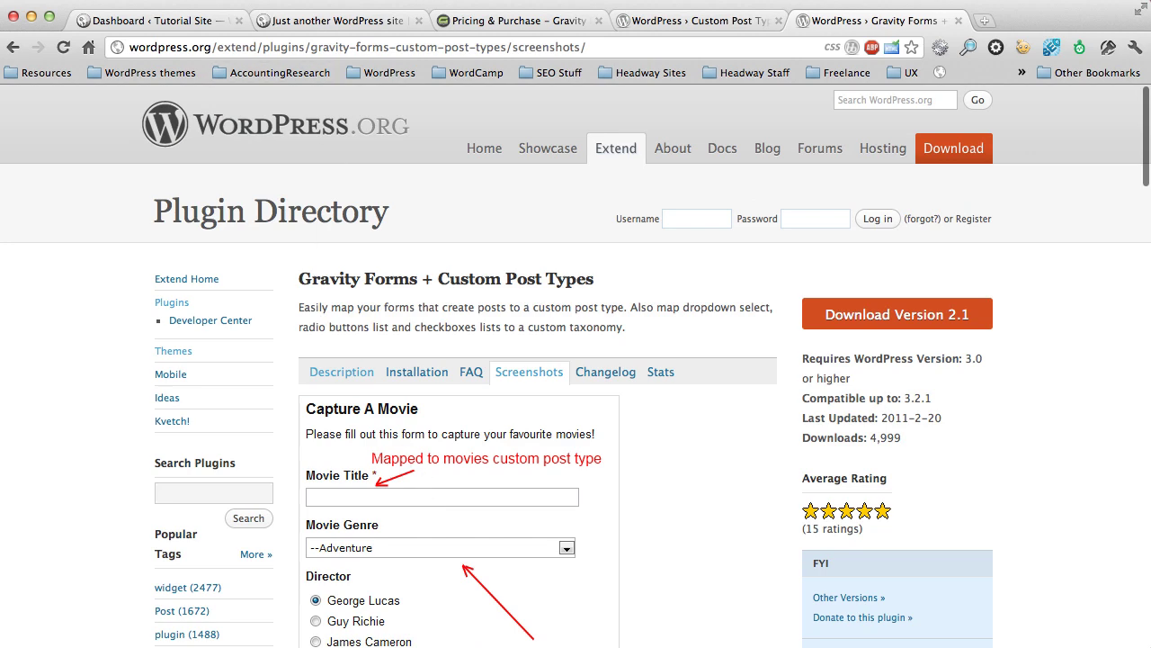
Step: From the Tutorial Site dashboard, open the Testimonials list, which shows none found
{"action": "left_click", "coordinate": [153, 20]}
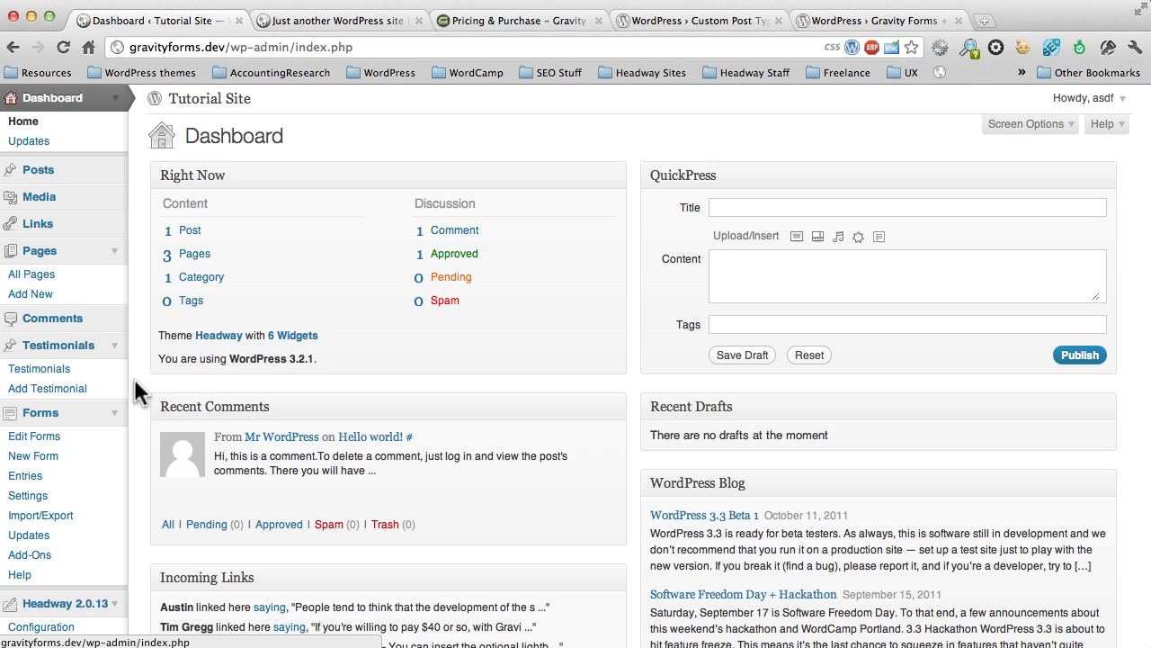
{"action": "scroll", "coordinate": [135, 391], "scroll_direction": "down", "scroll_amount": 3}
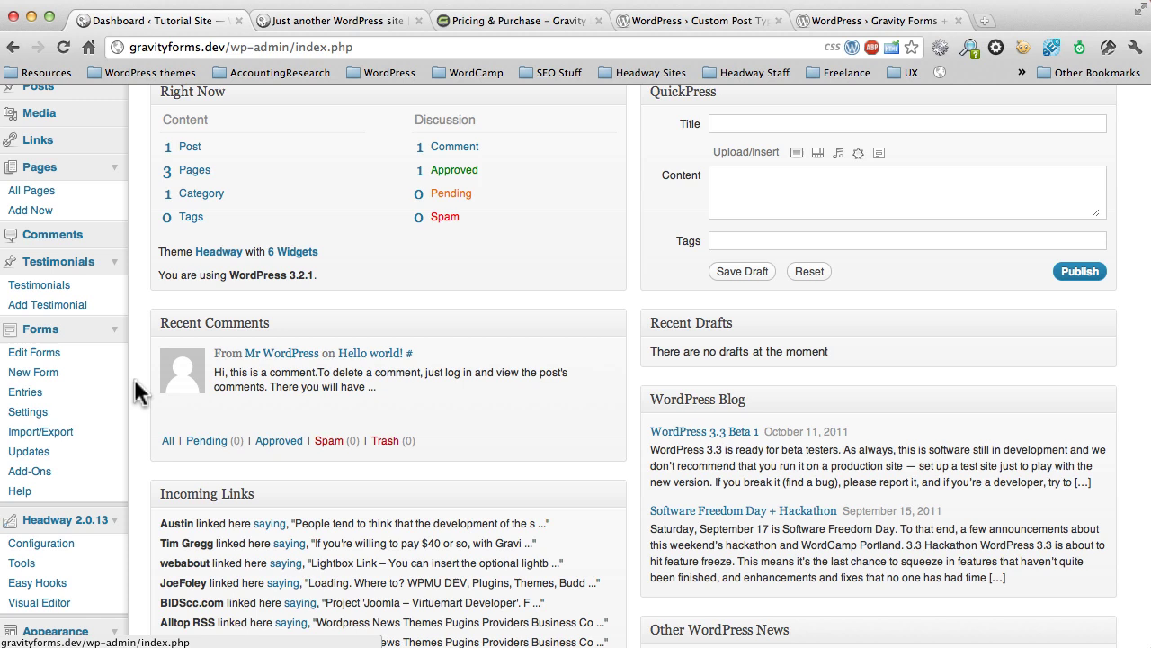
{"action": "left_click", "coordinate": [52, 288]}
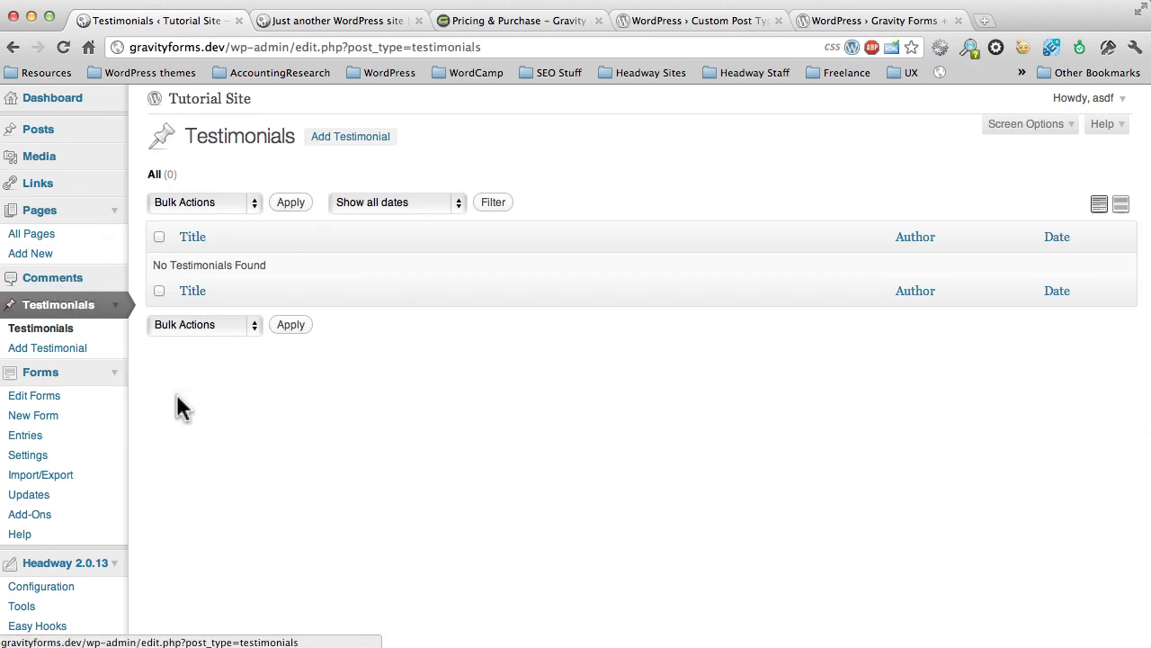
Step: Reload the Tutorial Site front page to confirm no testimonials appear, then return to admin
{"action": "left_click", "coordinate": [301, 20]}
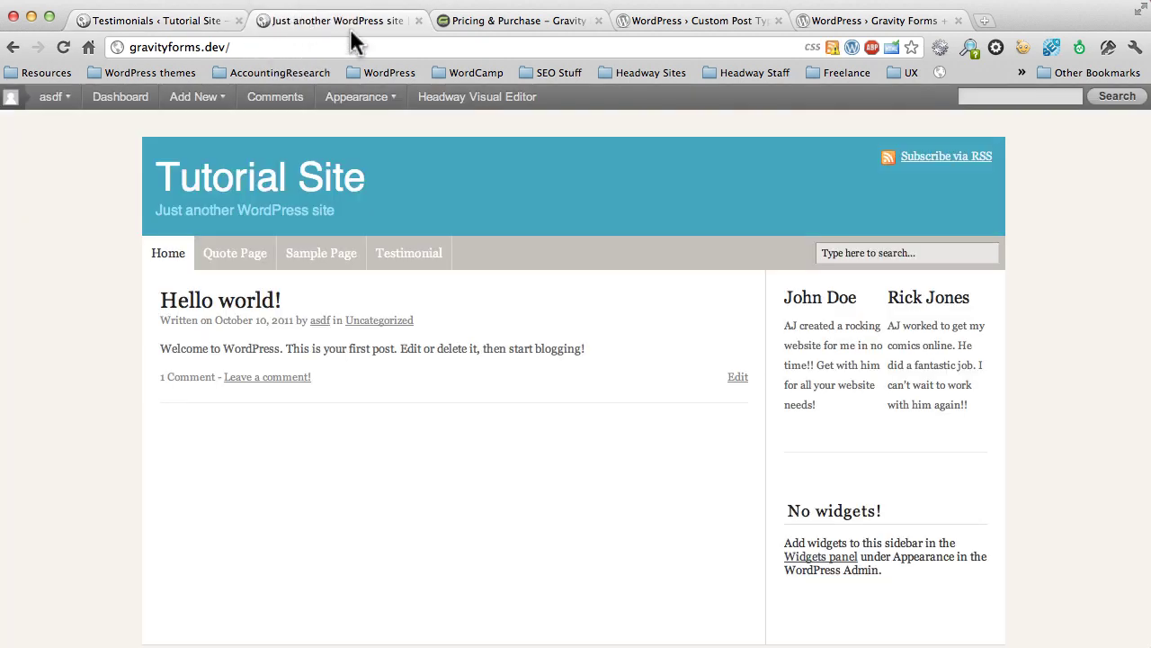
{"action": "left_click", "coordinate": [63, 45]}
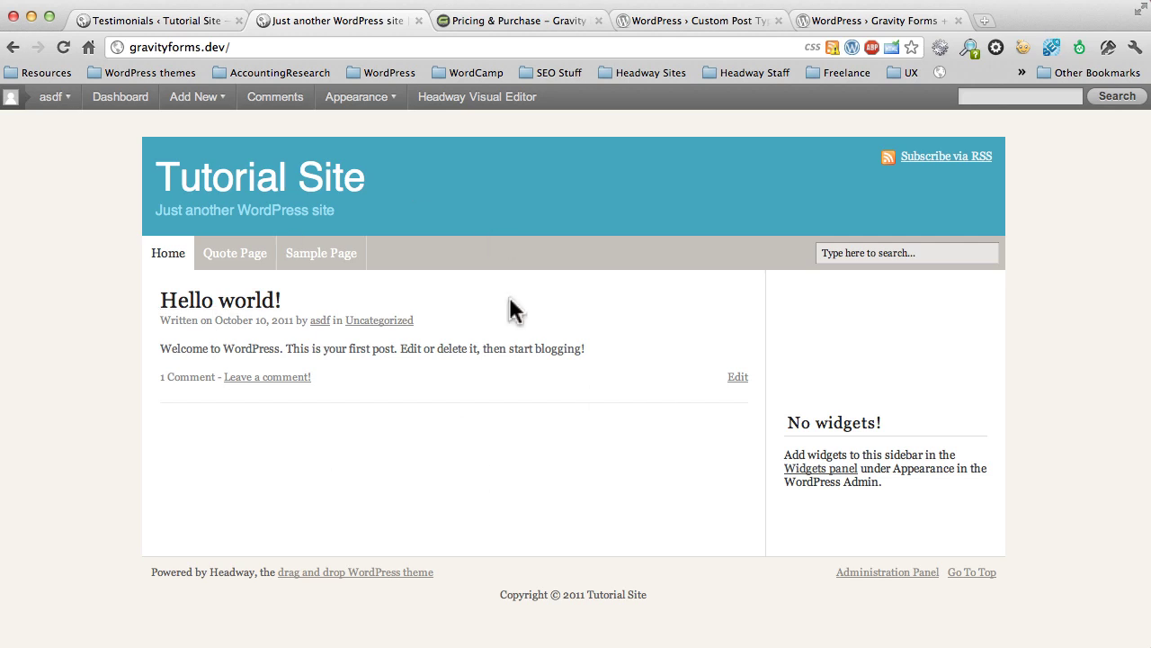
{"action": "left_click", "coordinate": [198, 22]}
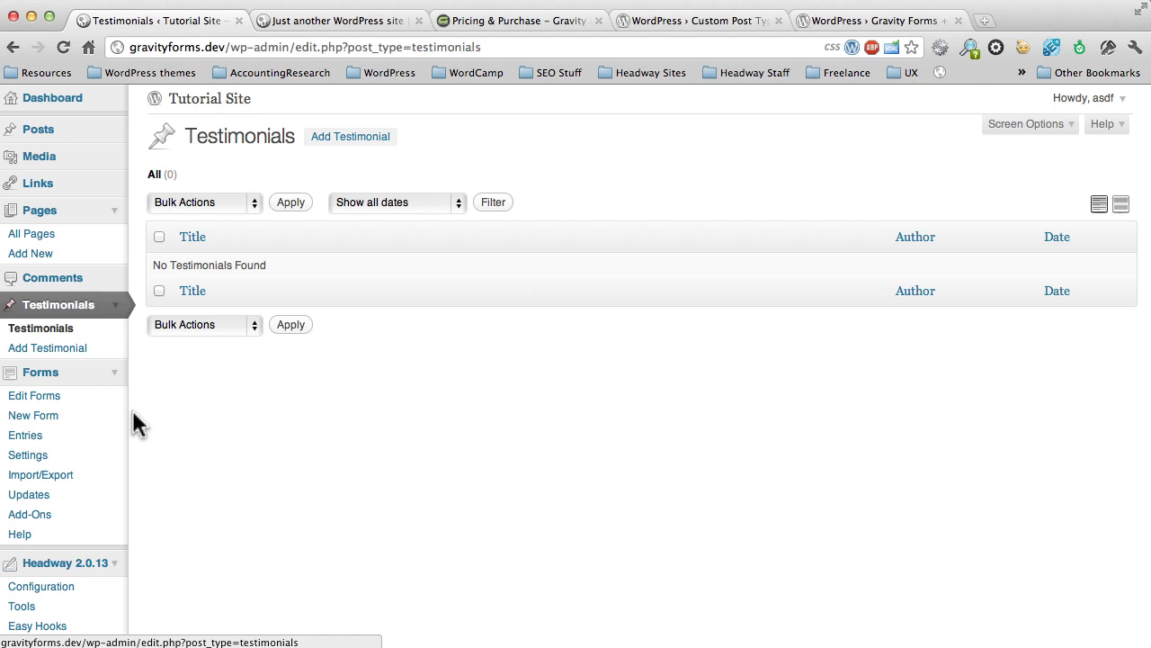
Step: Create a new form with title 'Testimonial Form' and description 'Please leave a testimonial.'
{"action": "left_click", "coordinate": [83, 417]}
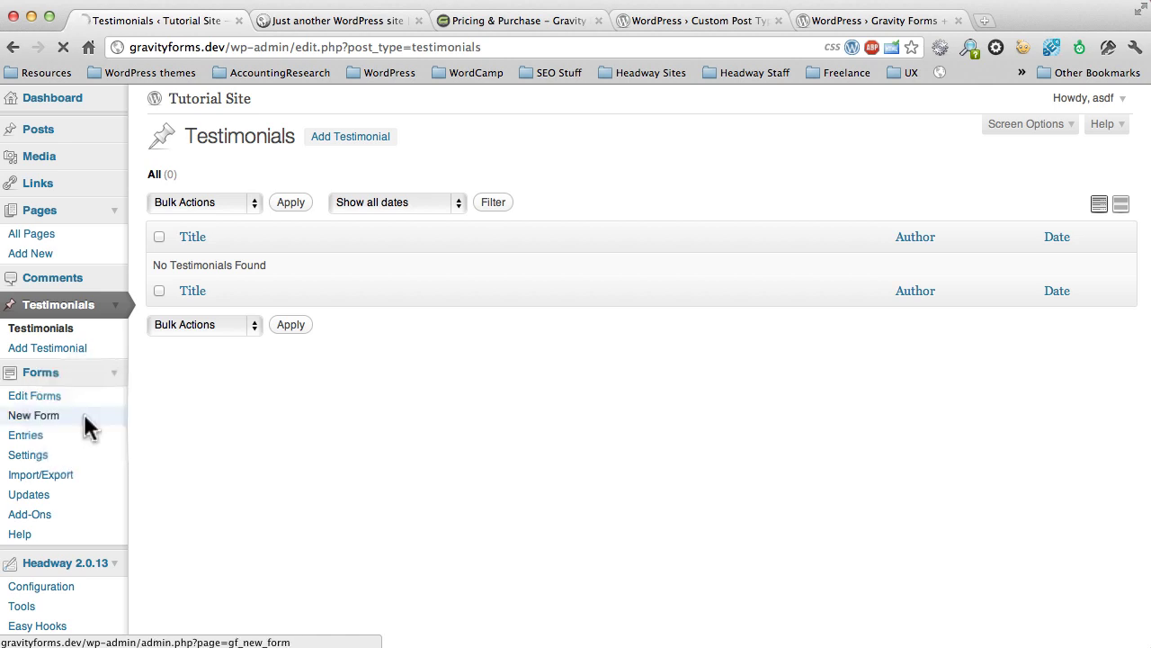
{"action": "left_click", "coordinate": [562, 288]}
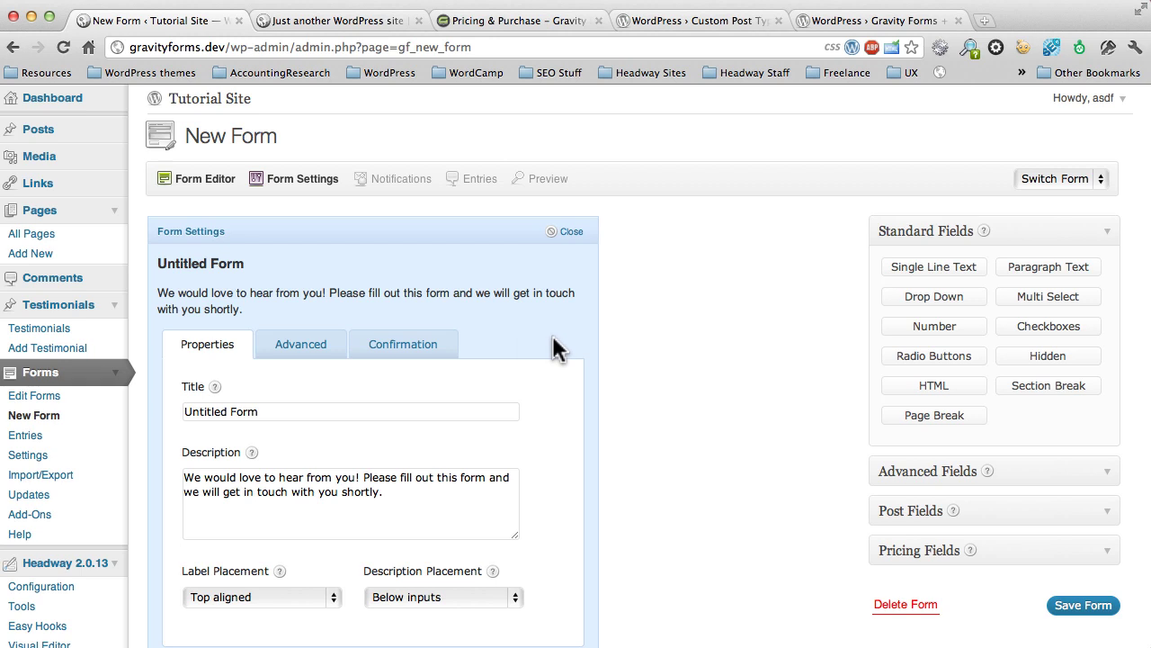
{"action": "scroll", "coordinate": [552, 347], "scroll_direction": "down", "scroll_amount": 3}
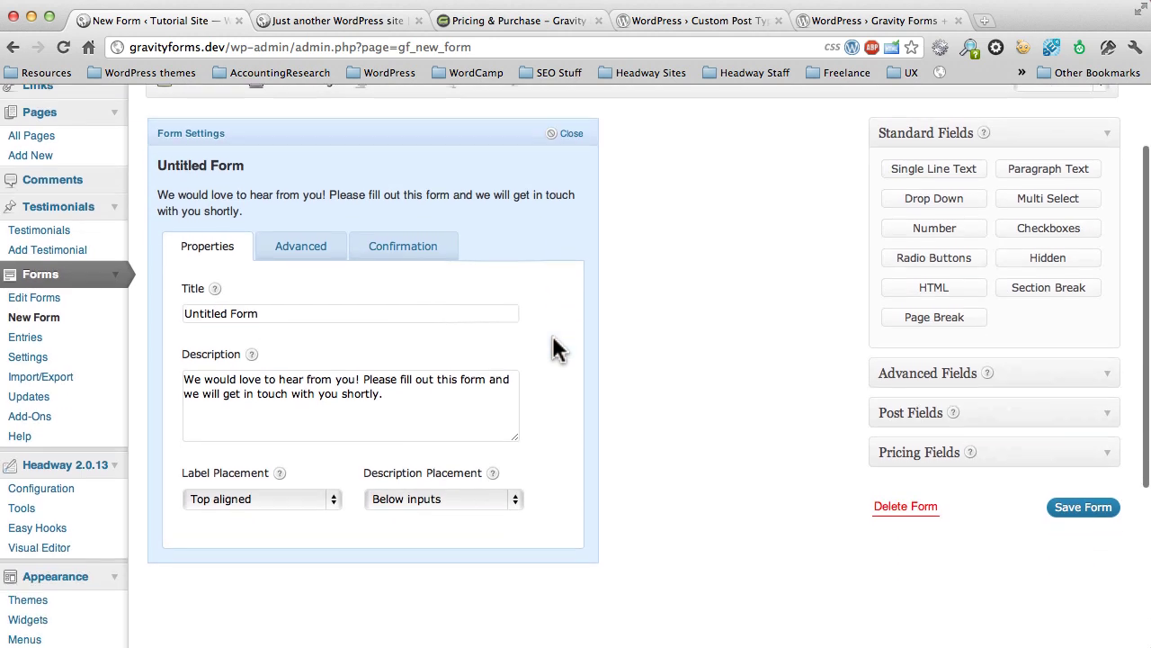
{"action": "triple_click", "coordinate": [497, 306]}
{"action": "type", "text": "Test"}
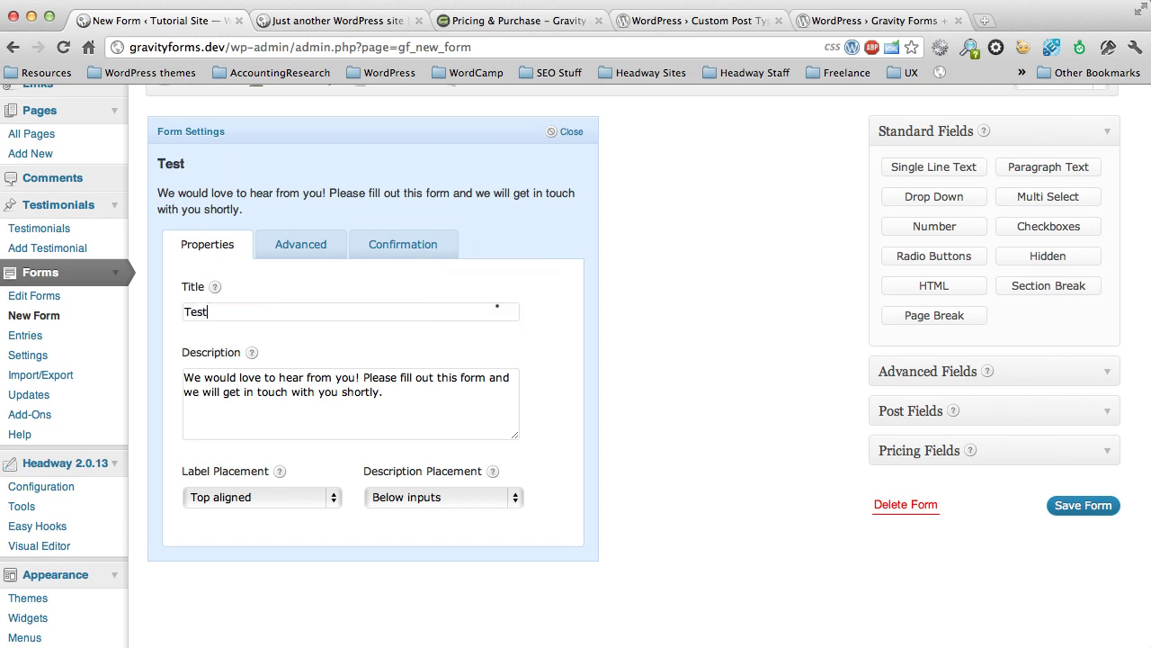
{"action": "type", "text": "imonial Form"}
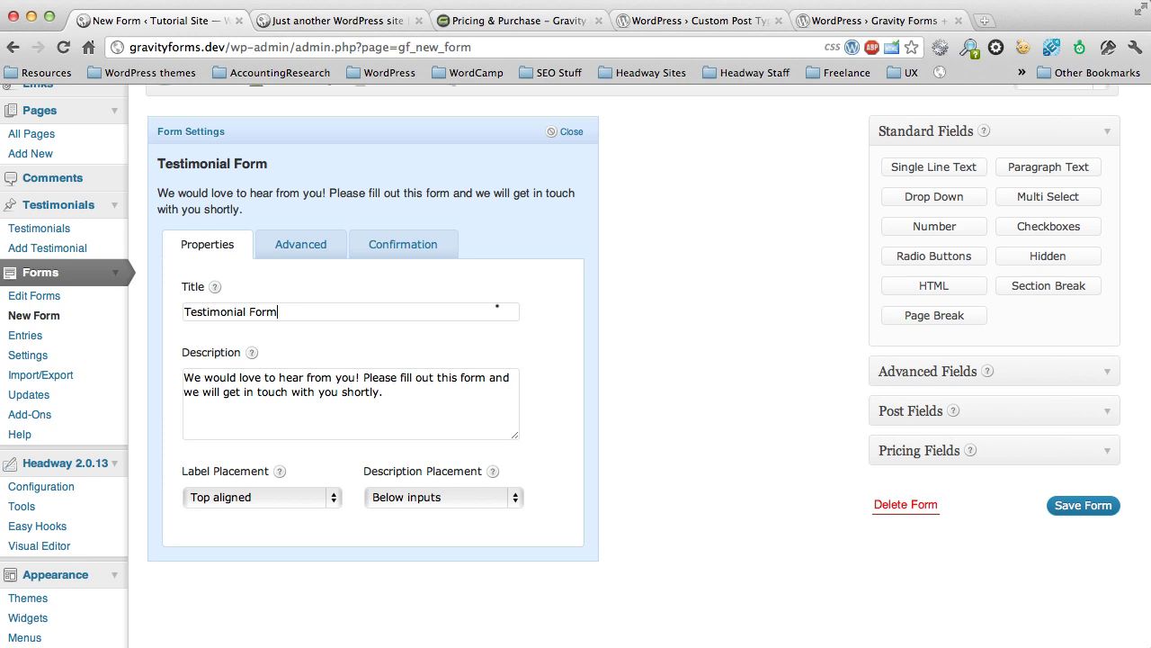
{"action": "triple_click", "coordinate": [353, 376]}
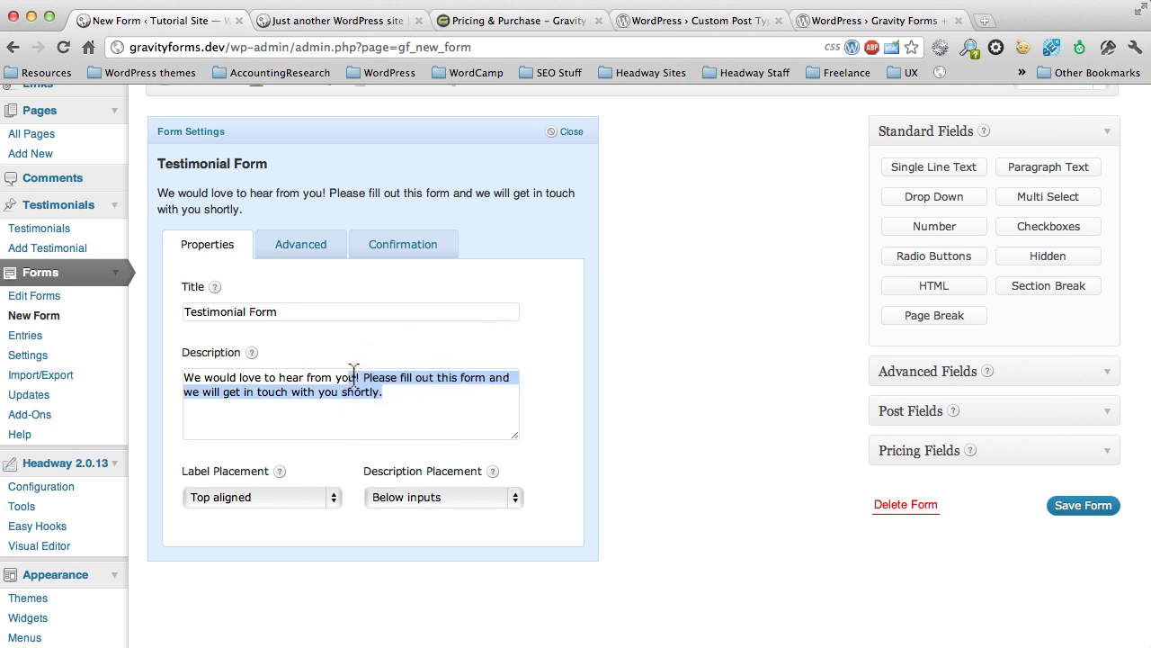
{"action": "type", "text": "Pleas"}
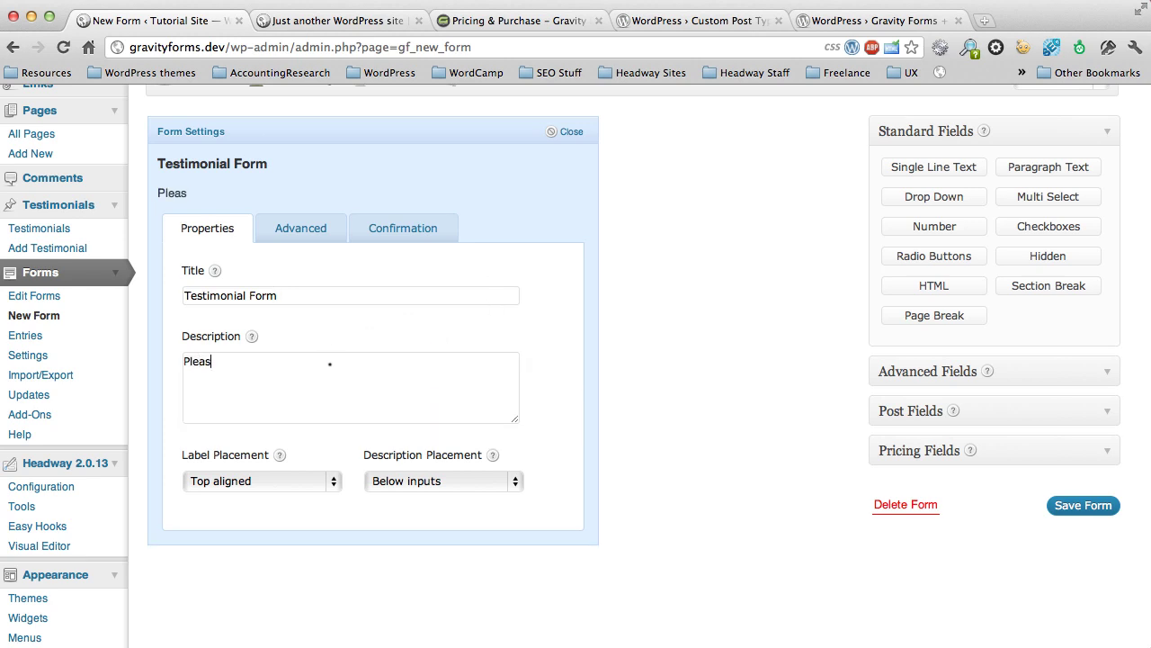
{"action": "type", "text": "e leave a testimonial."}
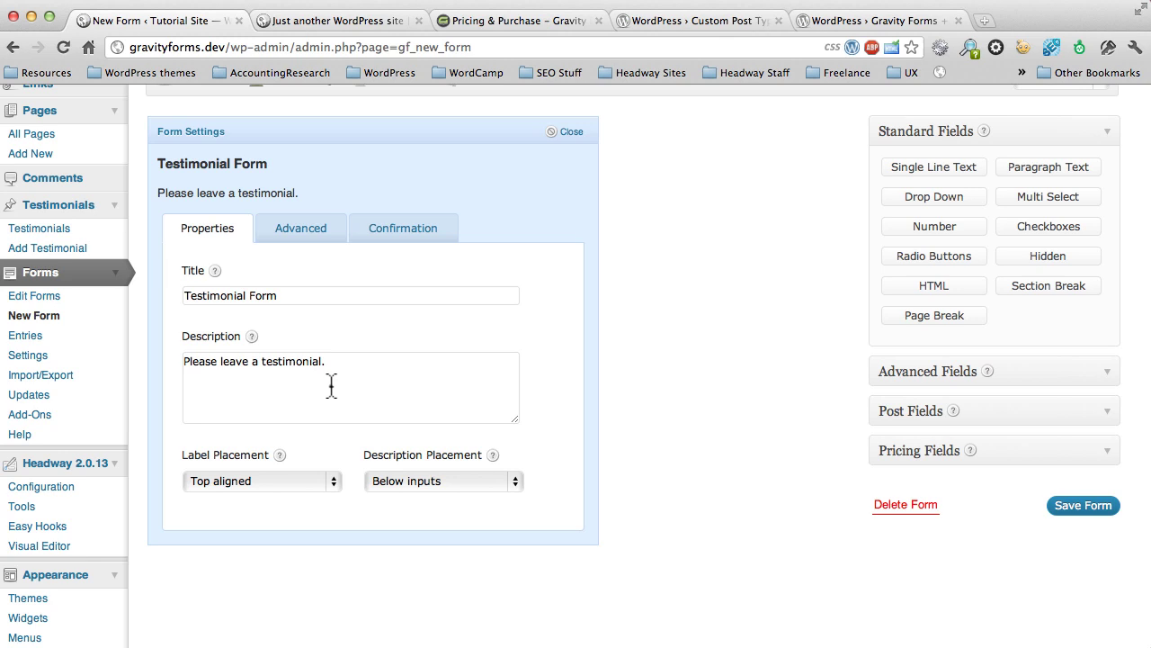
Step: Set the form's confirmation message to 'Thanks for submitting a testimonial!'
{"action": "left_click", "coordinate": [381, 231]}
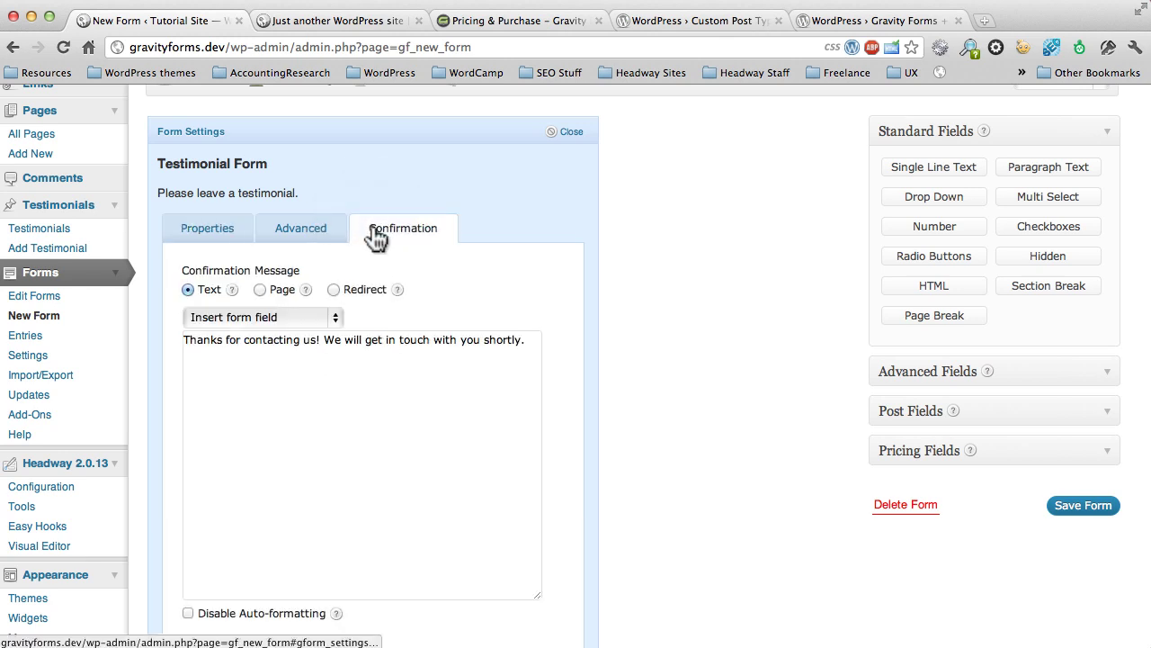
{"action": "triple_click", "coordinate": [241, 379]}
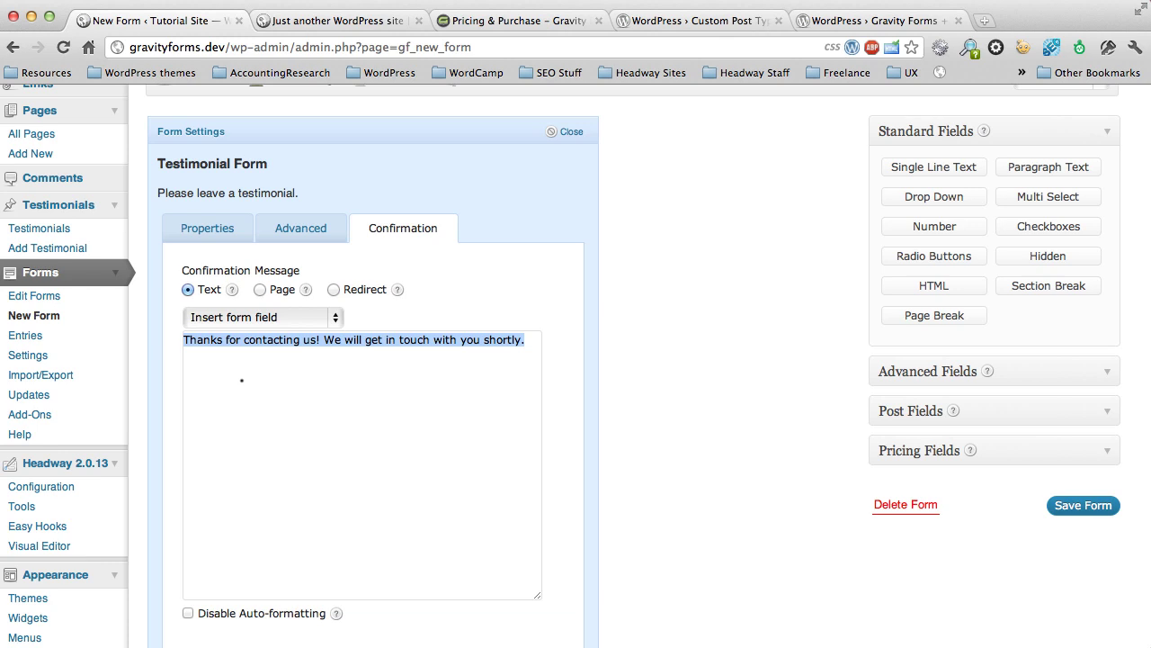
{"action": "type", "text": "Thanks for sub"}
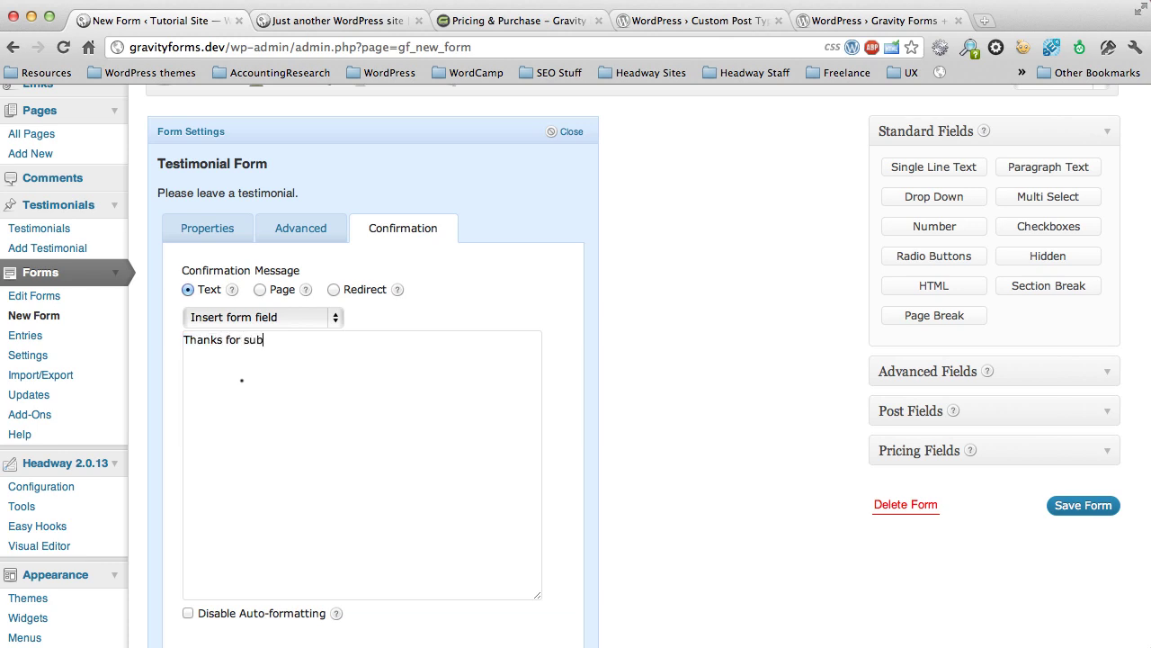
{"action": "type", "text": "mitting a testimonial!"}
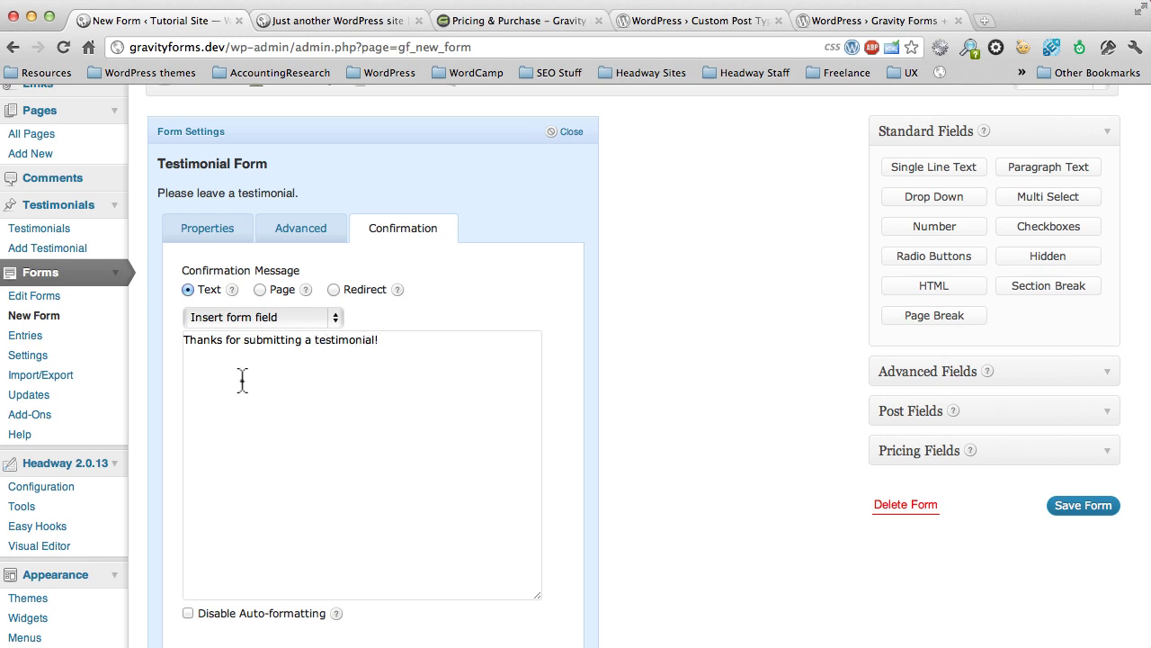
Step: Review the form's Advanced settings, then close the Form Settings panel
{"action": "scroll", "coordinate": [278, 447], "scroll_direction": "down", "scroll_amount": 3}
{"action": "scroll", "coordinate": [278, 447], "scroll_direction": "up", "scroll_amount": 4}
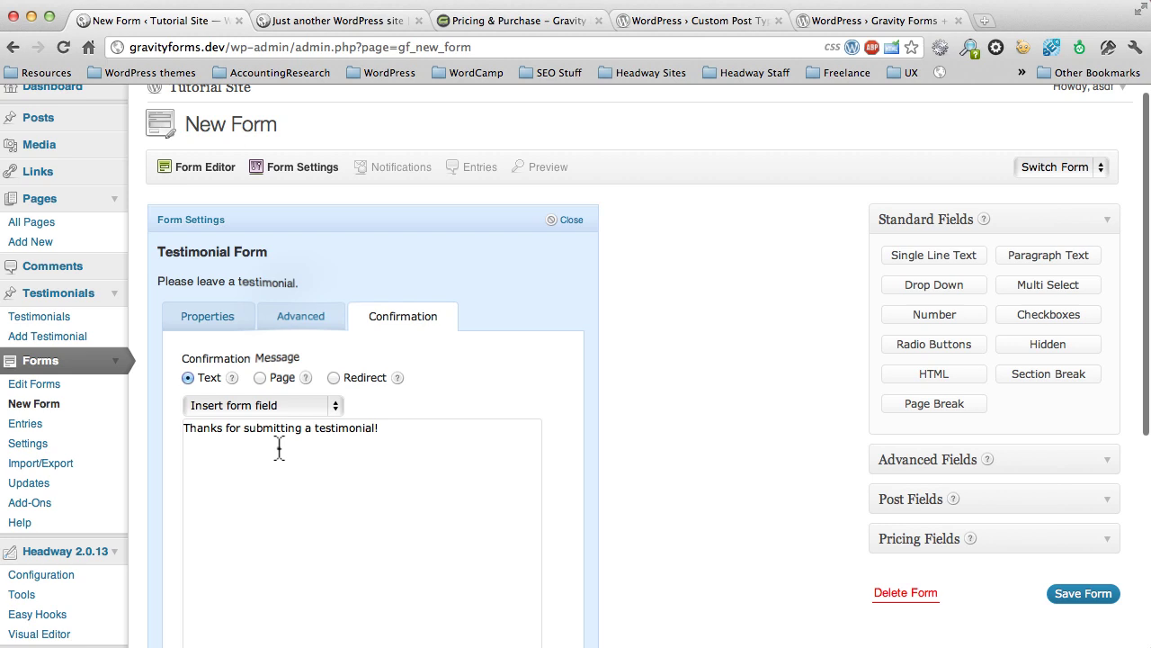
{"action": "left_click", "coordinate": [301, 316]}
{"action": "scroll", "coordinate": [372, 413], "scroll_direction": "down", "scroll_amount": 2}
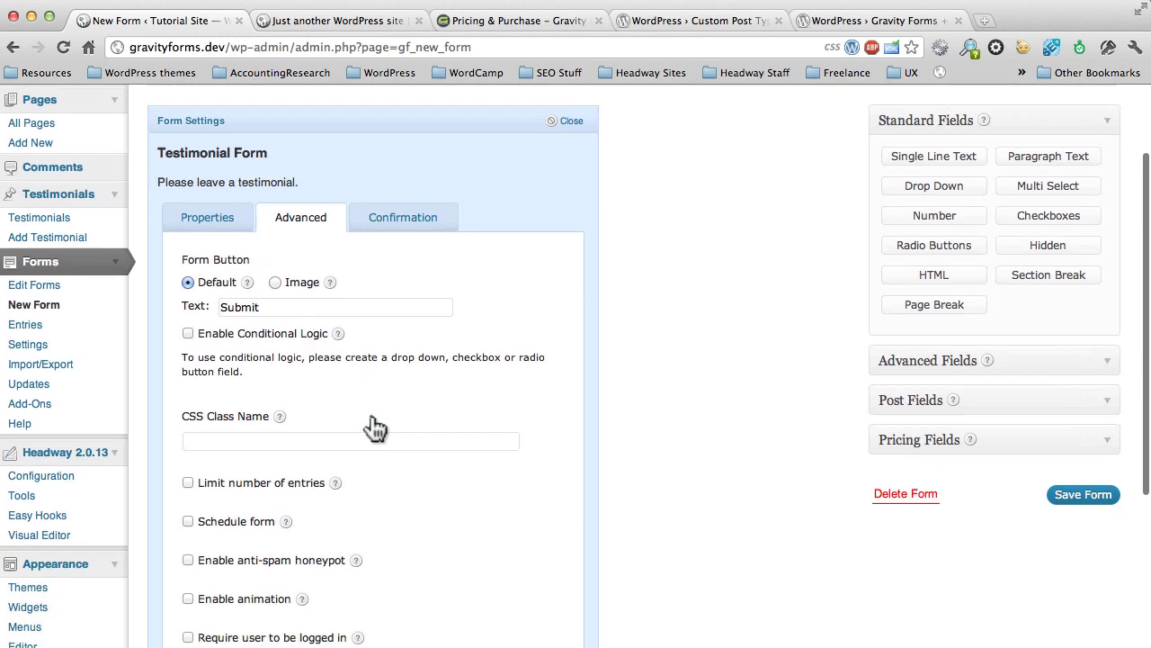
{"action": "scroll", "coordinate": [374, 426], "scroll_direction": "down", "scroll_amount": 3}
{"action": "scroll", "coordinate": [373, 425], "scroll_direction": "up", "scroll_amount": 3}
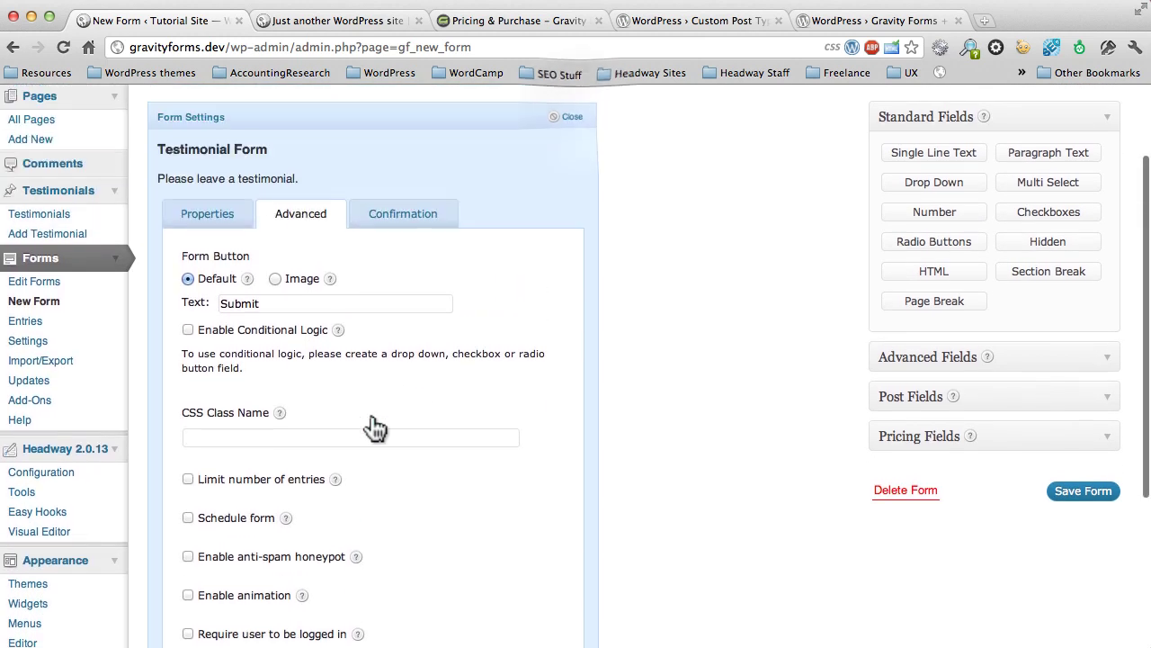
{"action": "left_click", "coordinate": [576, 118]}
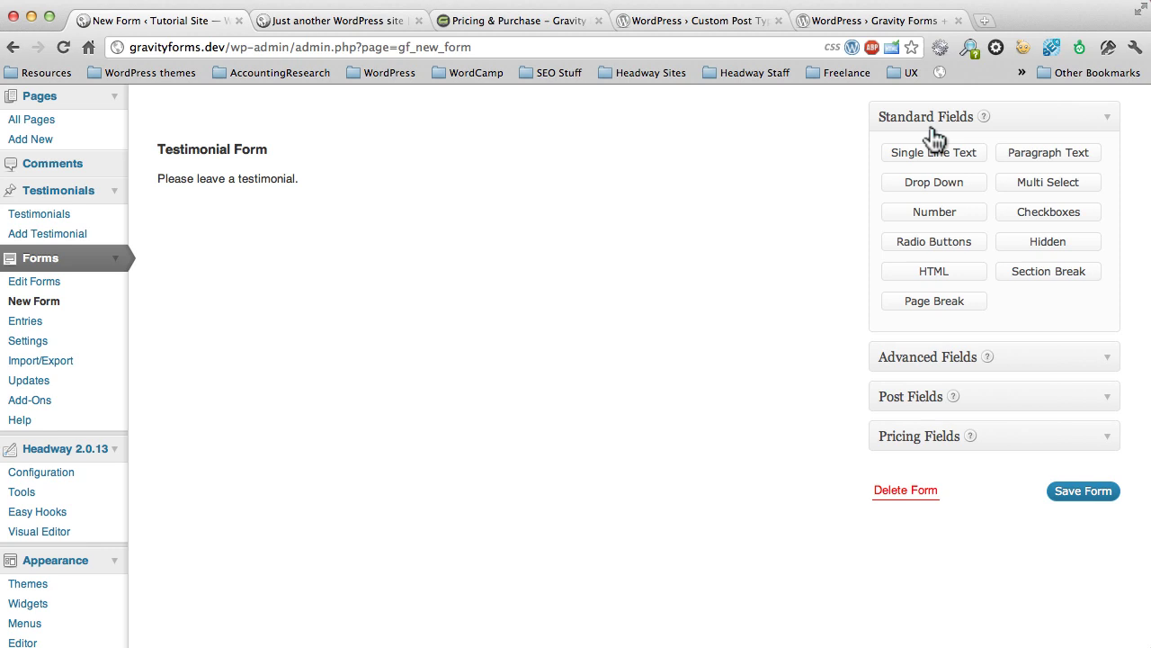
Step: Collapse the Standard Fields box and expand the Post Fields box in the field panel
{"action": "left_click", "coordinate": [1106, 118]}
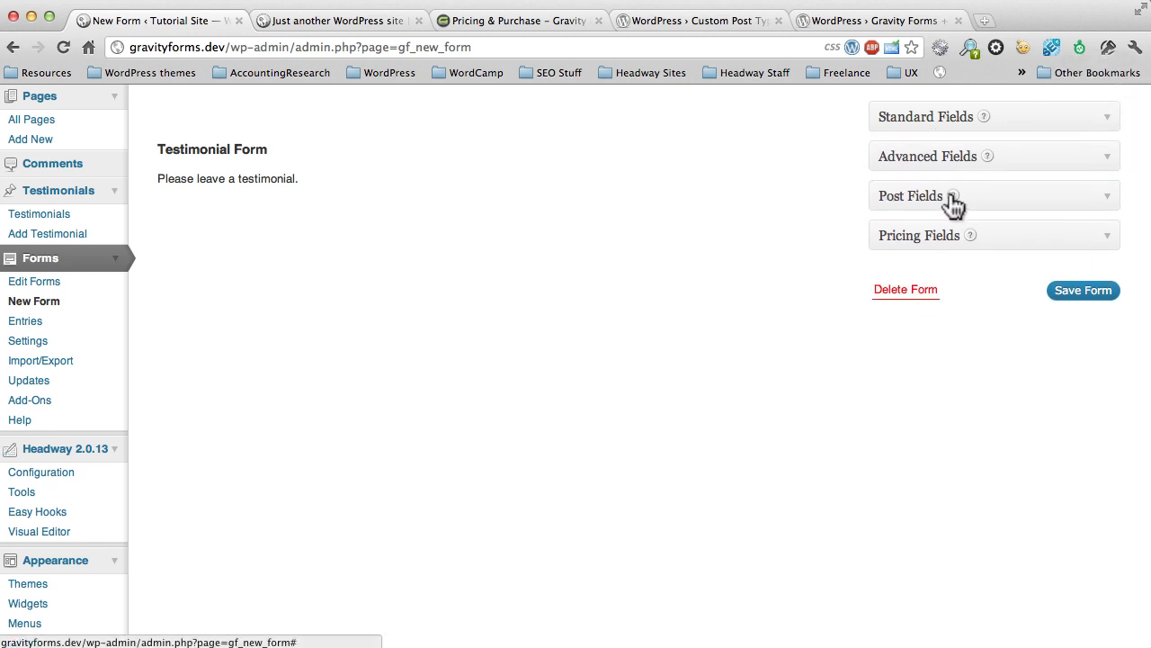
{"action": "mouse_move", "coordinate": [953, 201]}
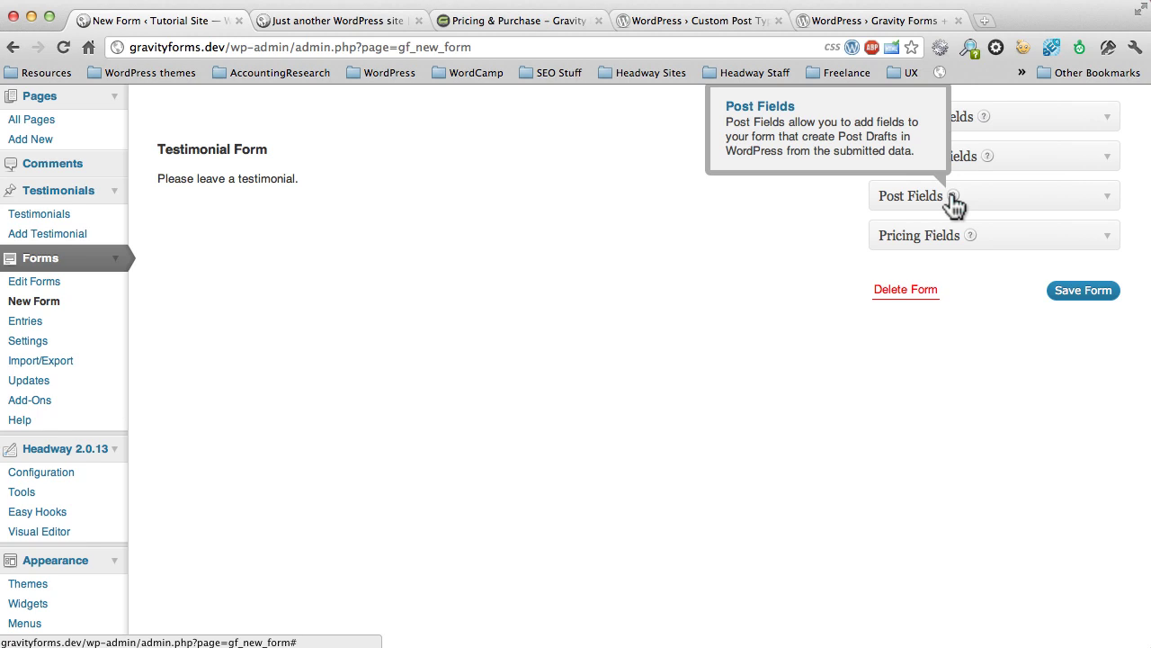
{"action": "left_click", "coordinate": [1106, 209]}
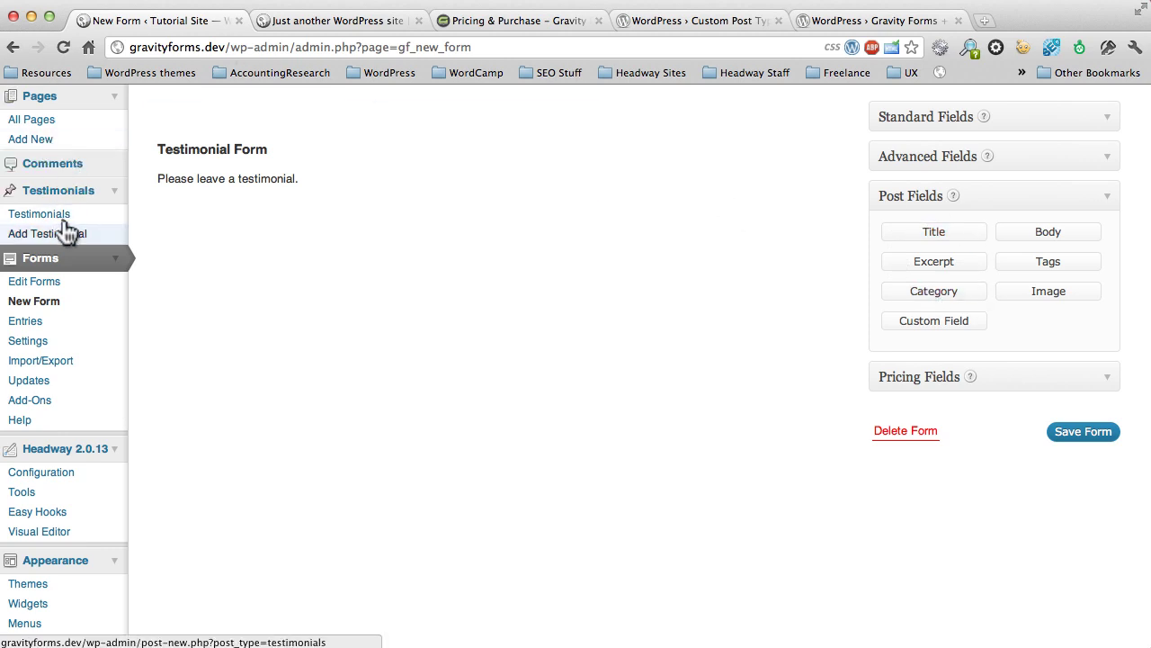
Step: Expand and collapse the Posts menu, then collapse the Pages menu in the admin sidebar
{"action": "scroll", "coordinate": [70, 235], "scroll_direction": "up", "scroll_amount": 3}
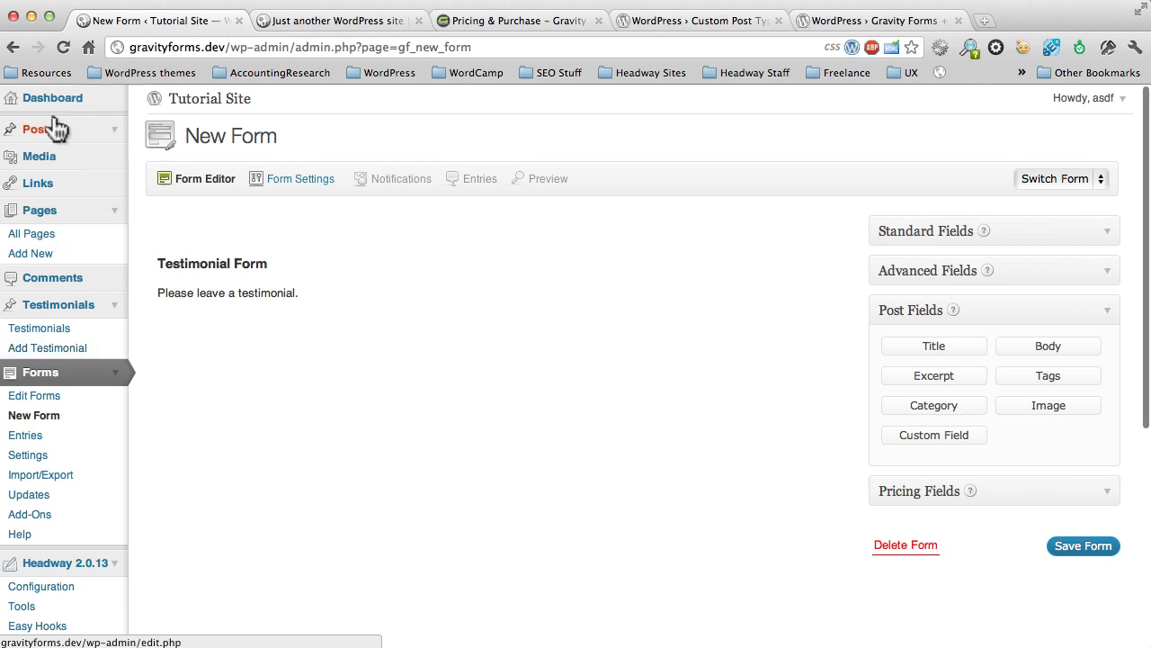
{"action": "left_click", "coordinate": [39, 130]}
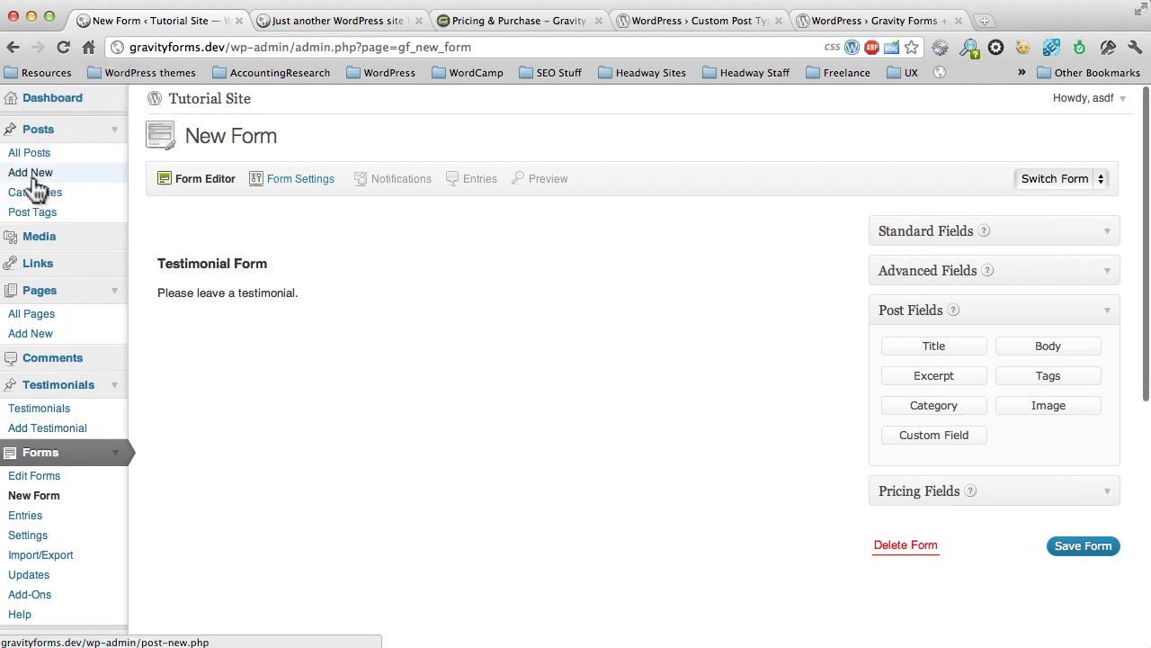
{"action": "left_click", "coordinate": [113, 130]}
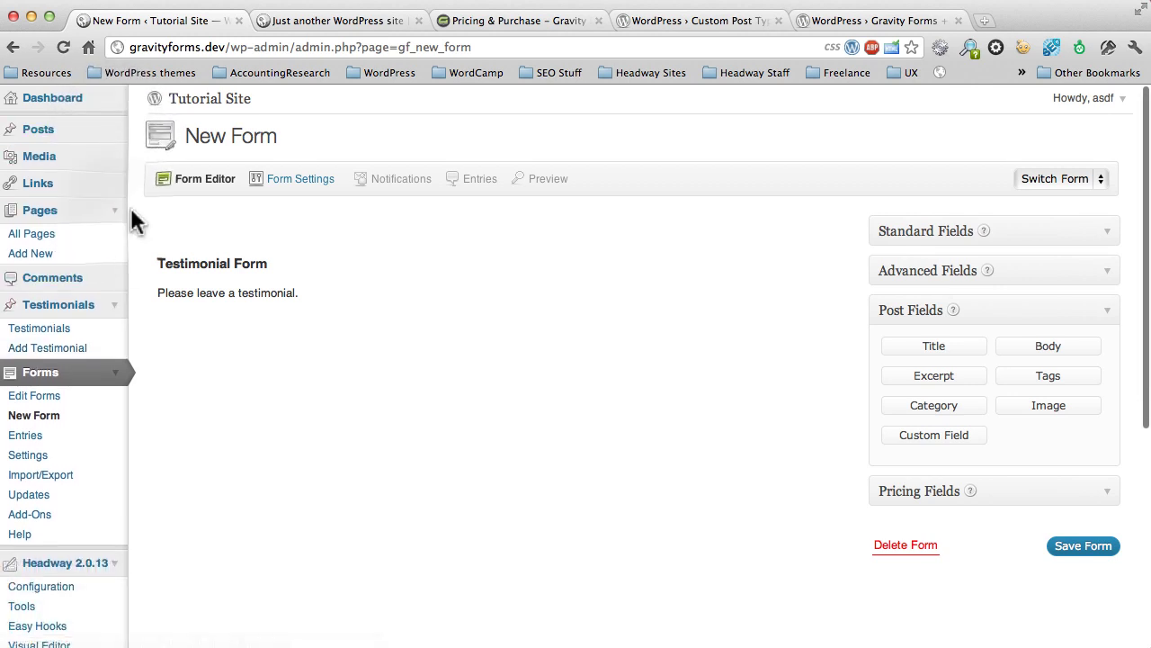
{"action": "left_click", "coordinate": [116, 212]}
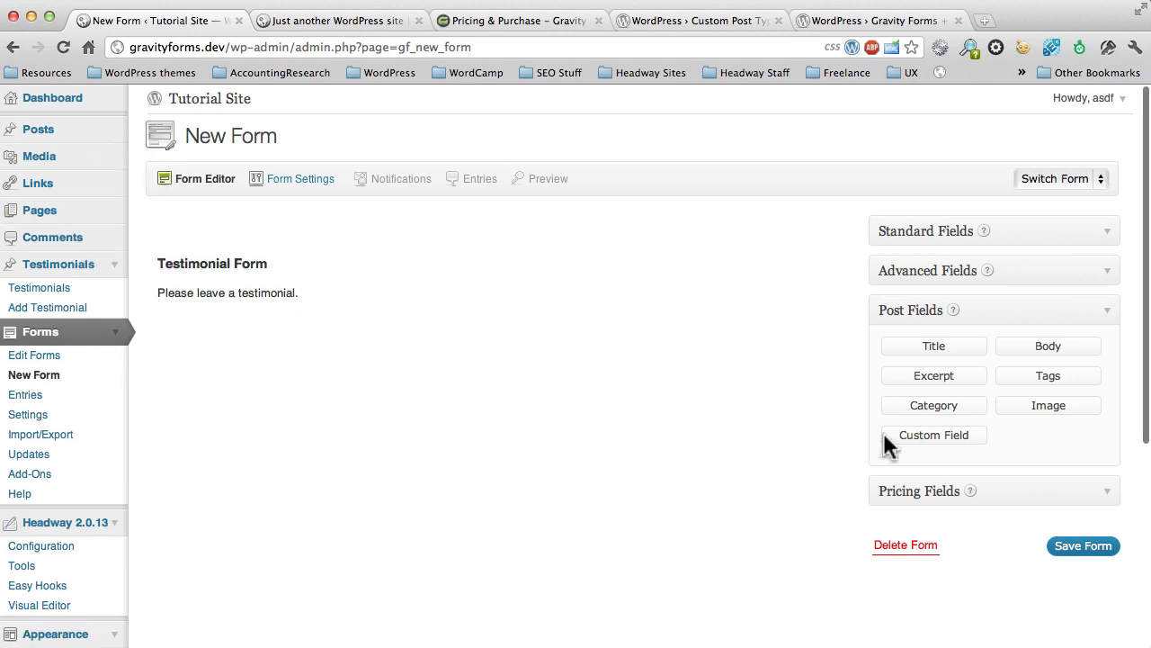
Step: Add Post Title and Post Body fields to the Testimonial Form
{"action": "left_click", "coordinate": [934, 349]}
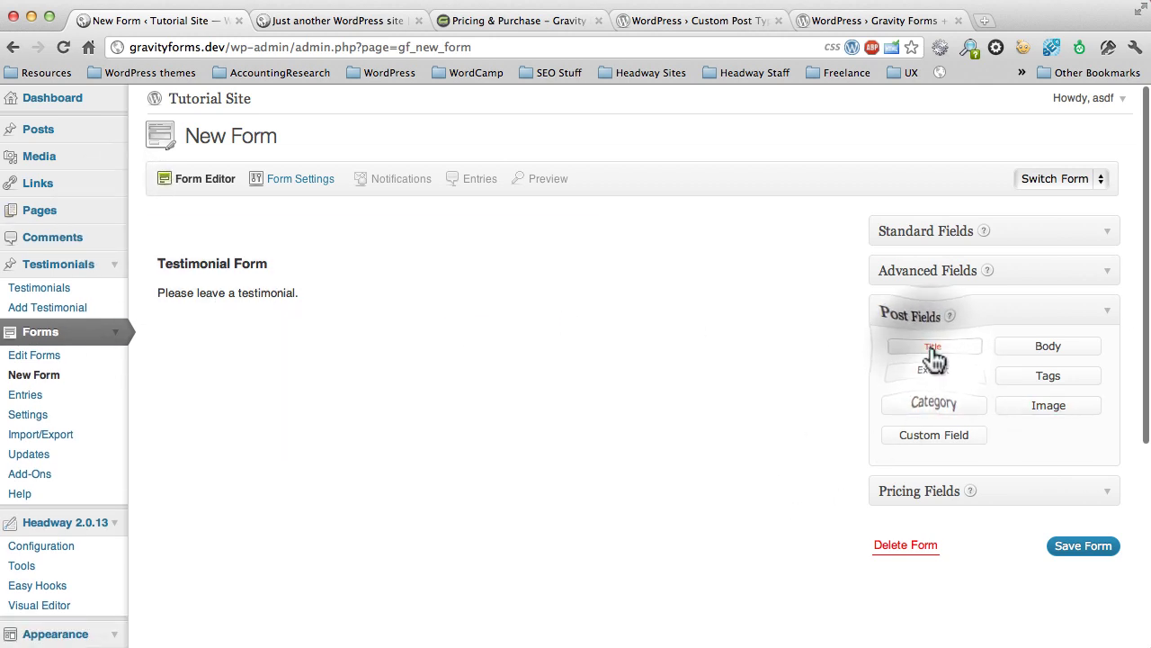
{"action": "left_click", "coordinate": [1039, 353]}
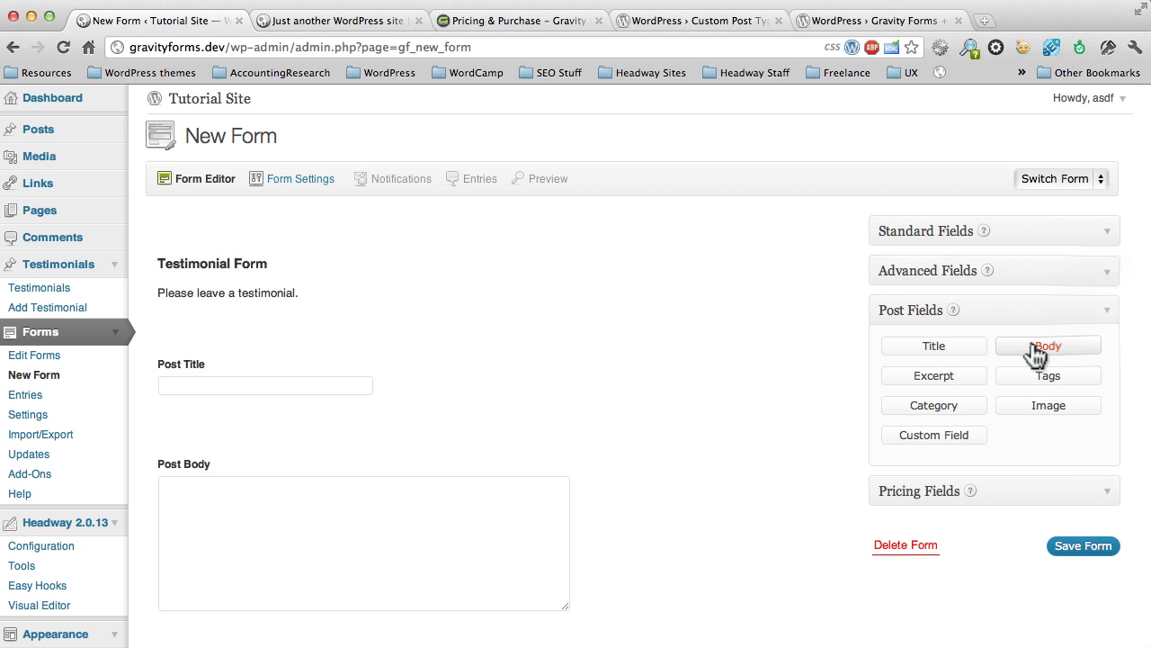
{"action": "left_click", "coordinate": [1104, 314]}
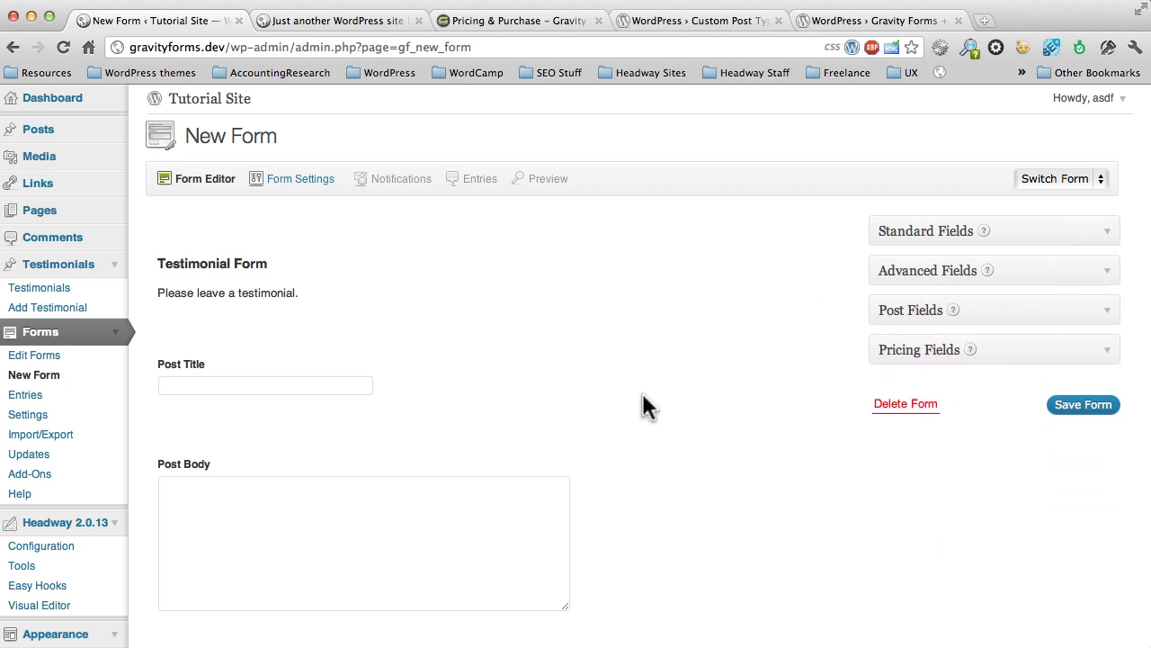
{"action": "scroll", "coordinate": [566, 344], "scroll_direction": "down", "scroll_amount": 2}
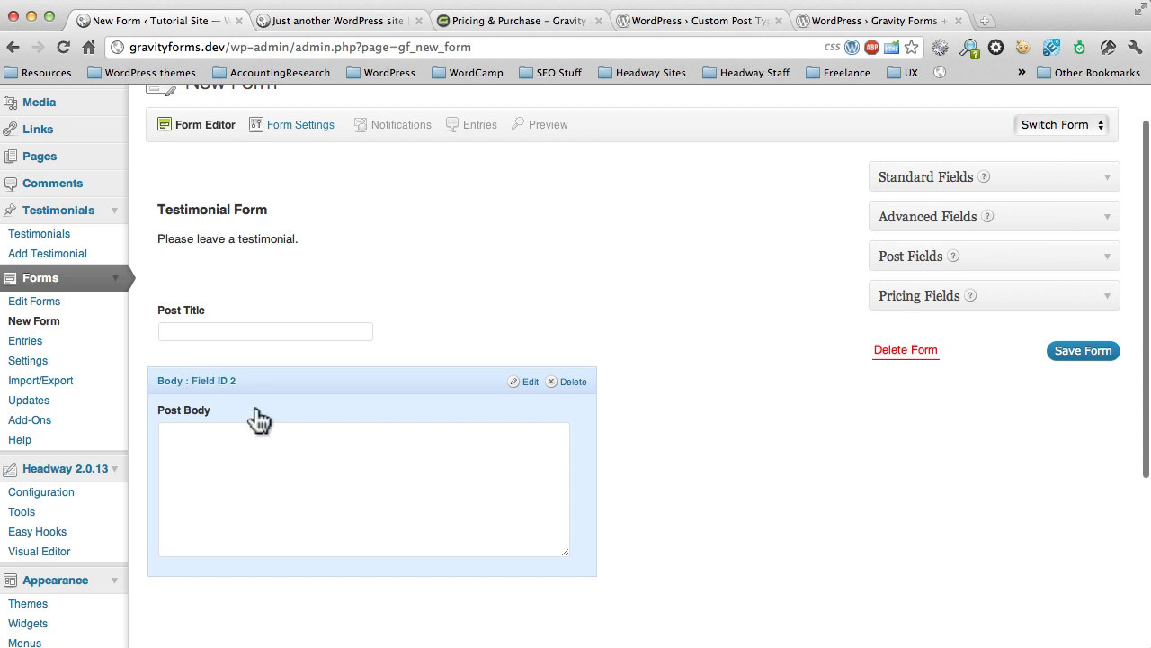
Step: Change the Post Title field's label to 'Name'
{"action": "left_click", "coordinate": [527, 286]}
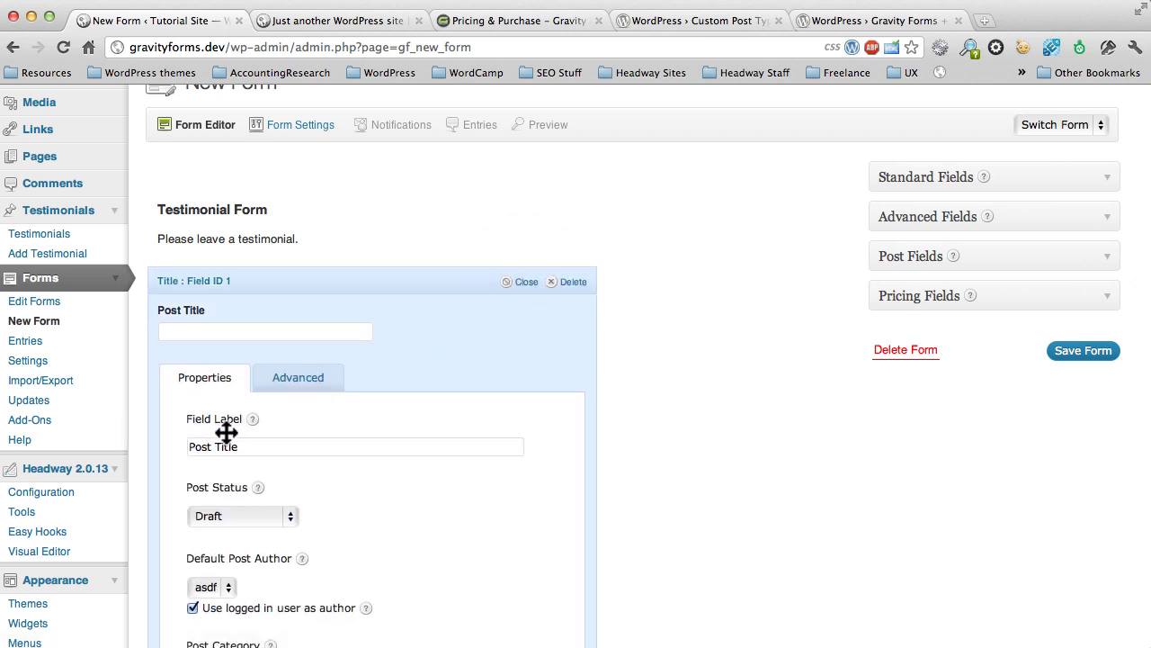
{"action": "left_click", "coordinate": [242, 445]}
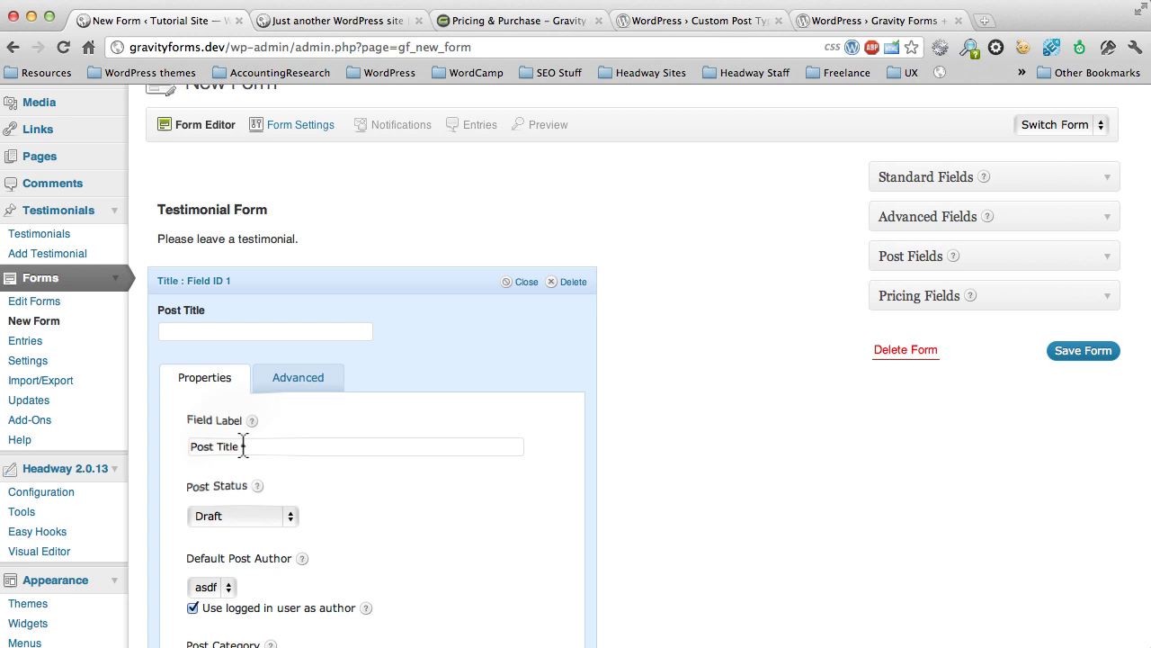
{"action": "left_click_drag", "start_coordinate": [242, 445], "coordinate": [174, 440]}
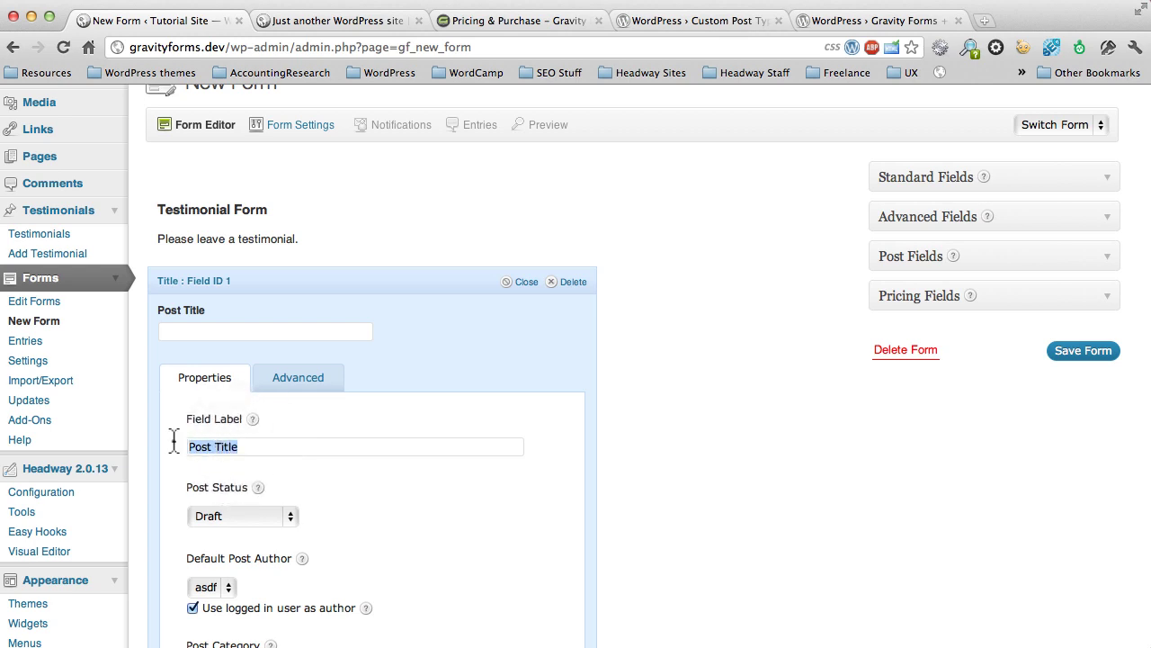
{"action": "type", "text": "Name"}
{"action": "scroll", "coordinate": [306, 423], "scroll_direction": "down", "scroll_amount": 2}
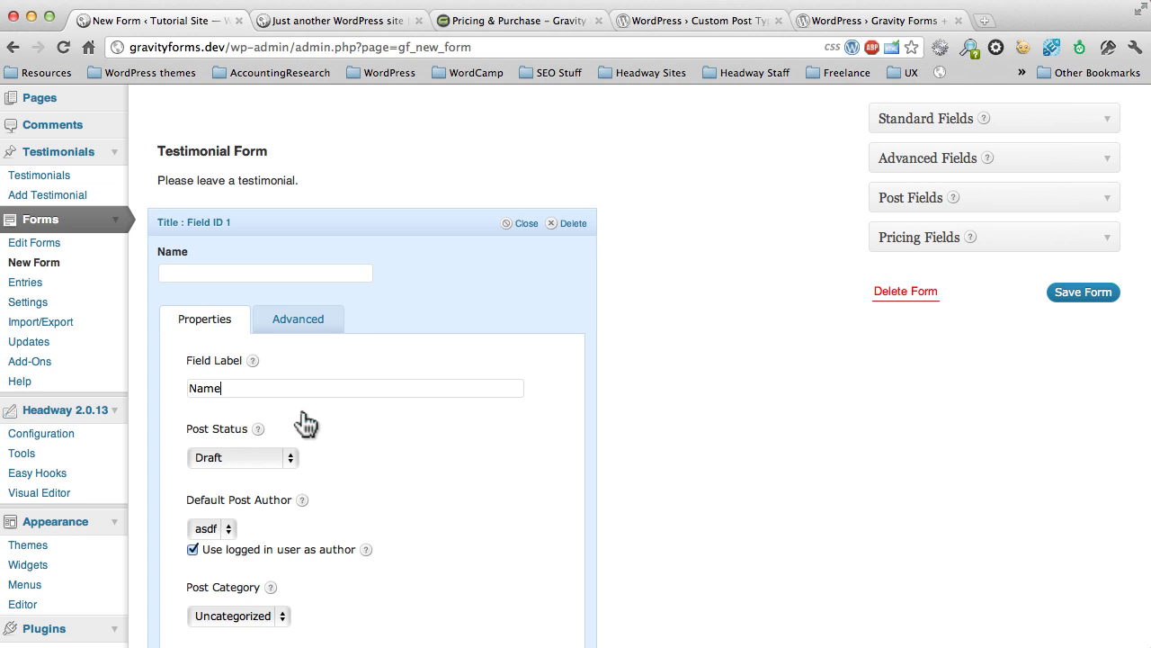
{"action": "scroll", "coordinate": [306, 423], "scroll_direction": "down", "scroll_amount": 5}
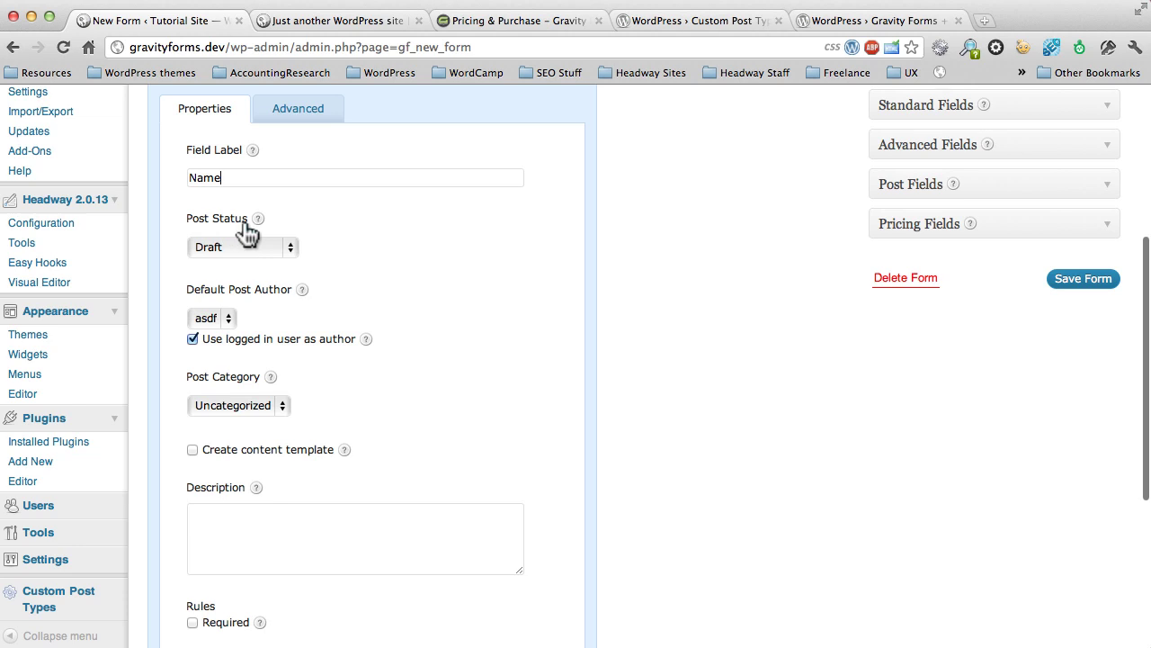
Step: Keep the Name field's post status on Draft and tick Required under Rules
{"action": "left_click", "coordinate": [237, 245]}
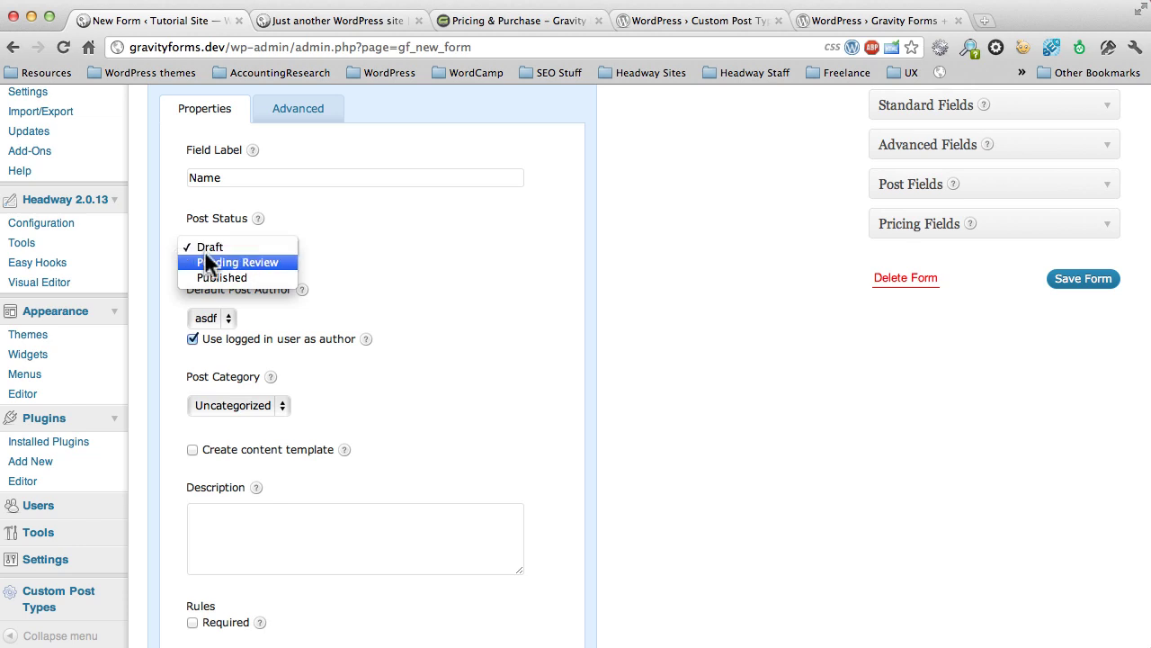
{"action": "left_click", "coordinate": [353, 250]}
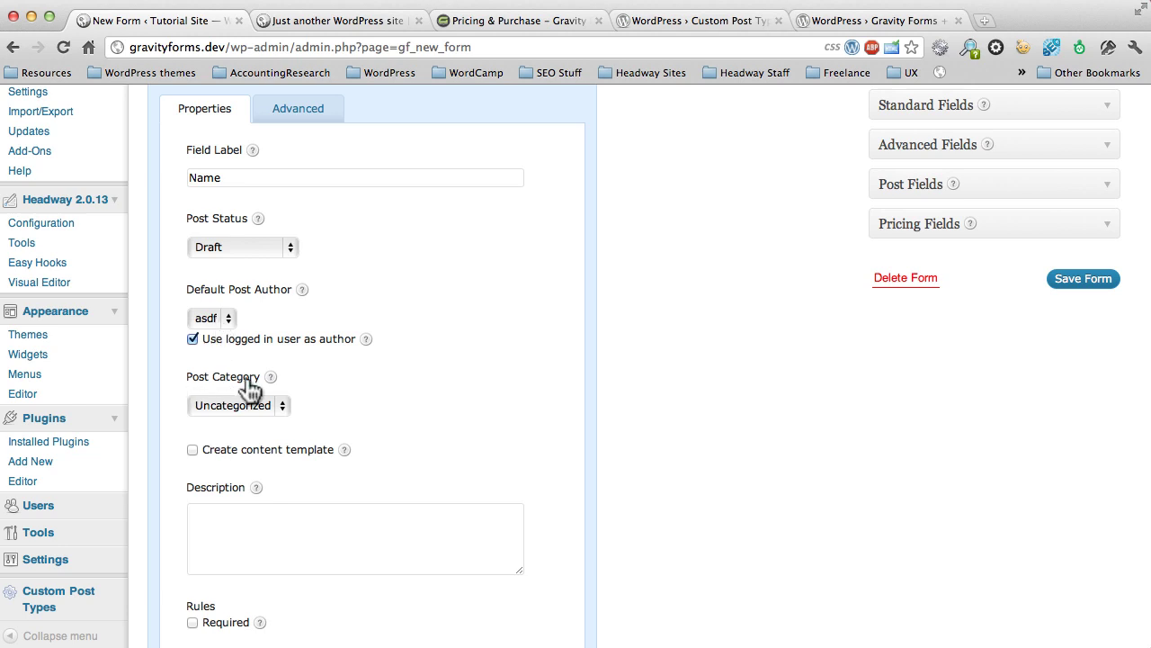
{"action": "scroll", "coordinate": [274, 465], "scroll_direction": "down", "scroll_amount": 3}
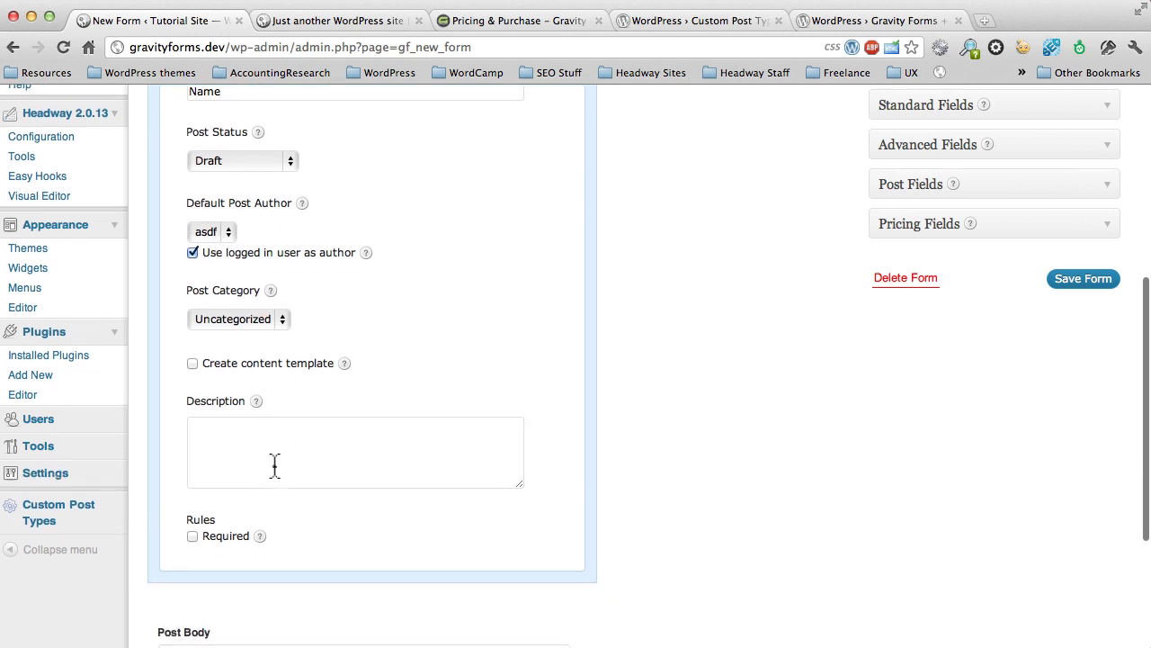
{"action": "left_click", "coordinate": [192, 535]}
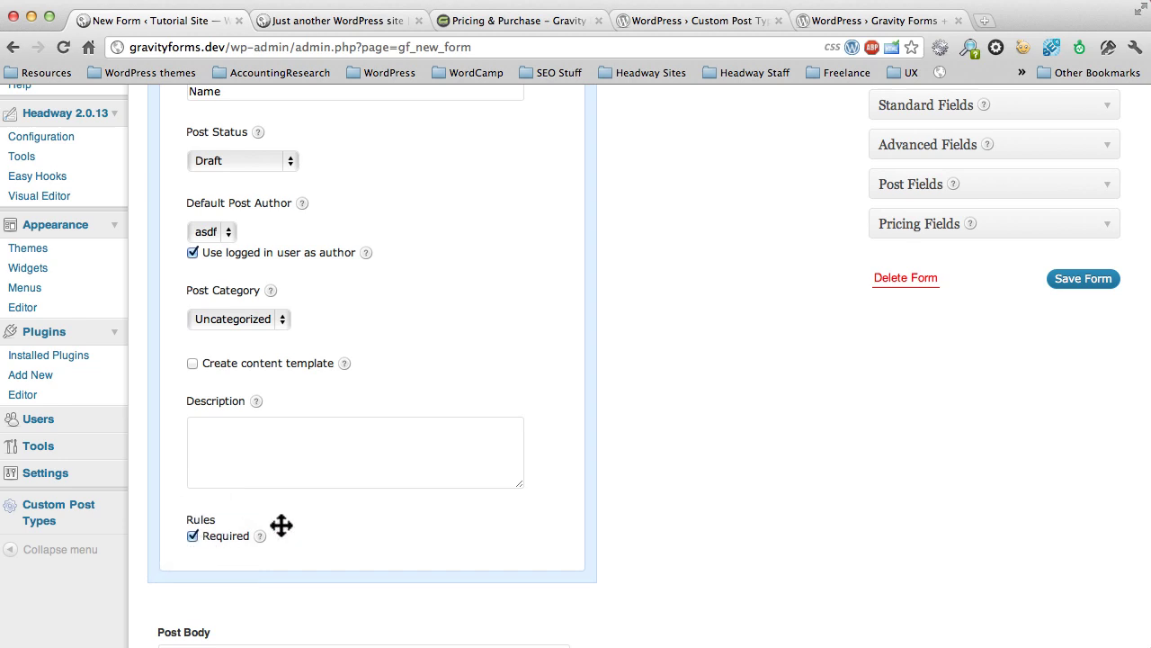
{"action": "scroll", "coordinate": [320, 523], "scroll_direction": "up", "scroll_amount": 2}
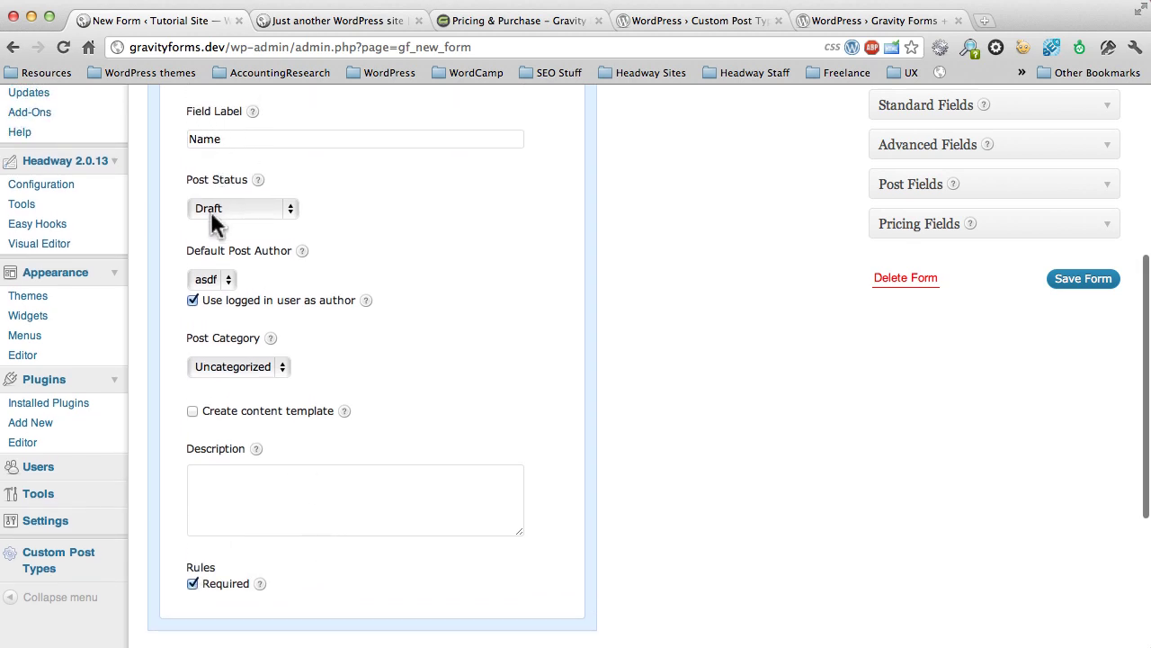
{"action": "mouse_move", "coordinate": [259, 590]}
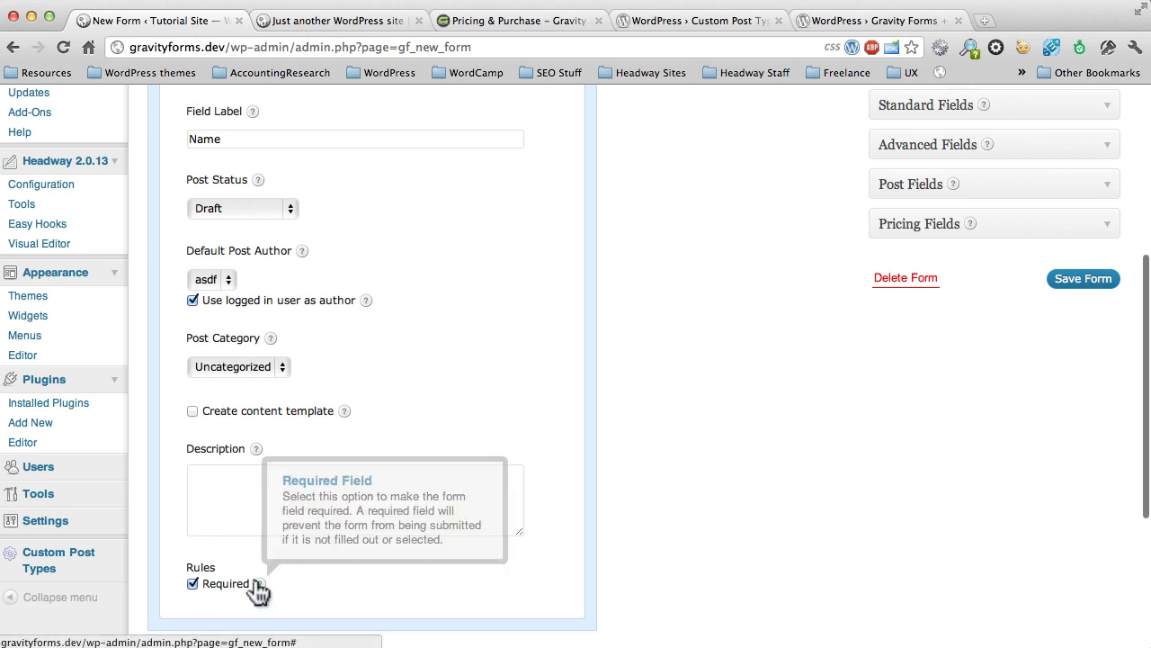
{"action": "scroll", "coordinate": [346, 576], "scroll_direction": "up", "scroll_amount": 5}
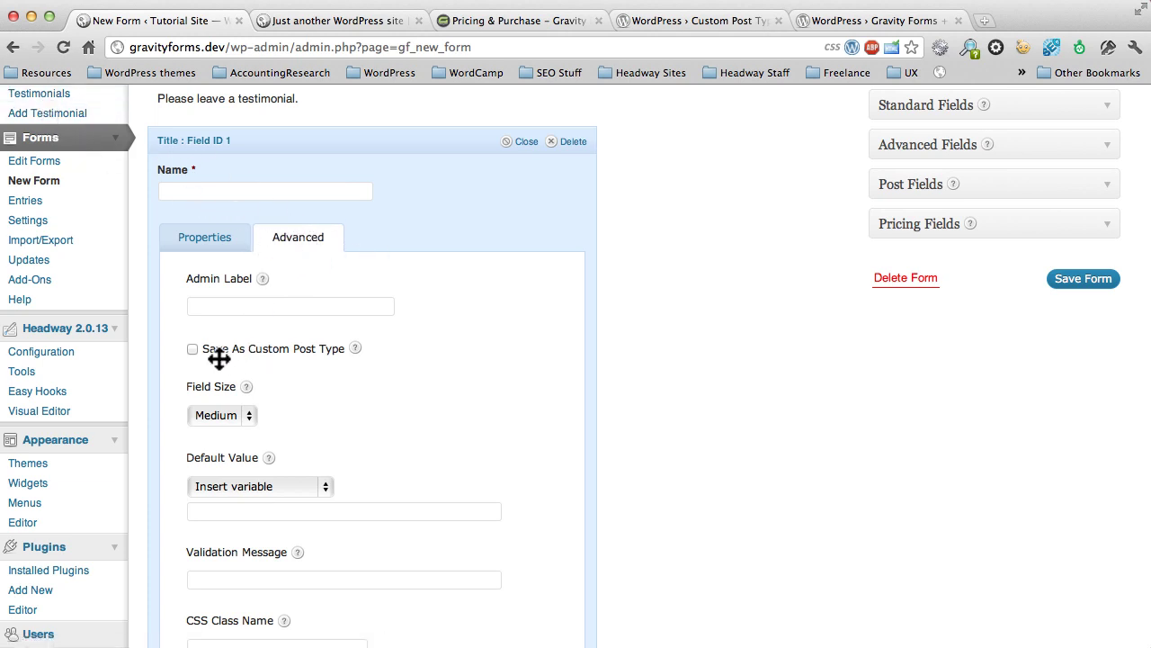
Step: Set the Name field to save as the Testimonials custom post type, then close its settings
{"action": "left_click", "coordinate": [191, 348]}
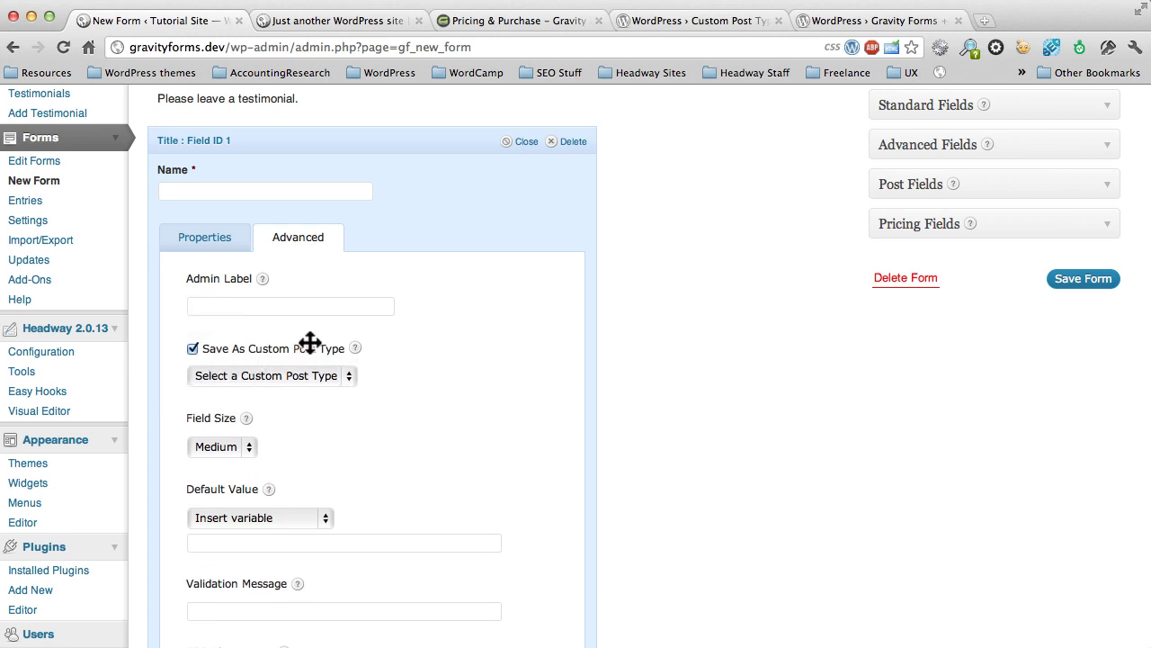
{"action": "left_click", "coordinate": [348, 375]}
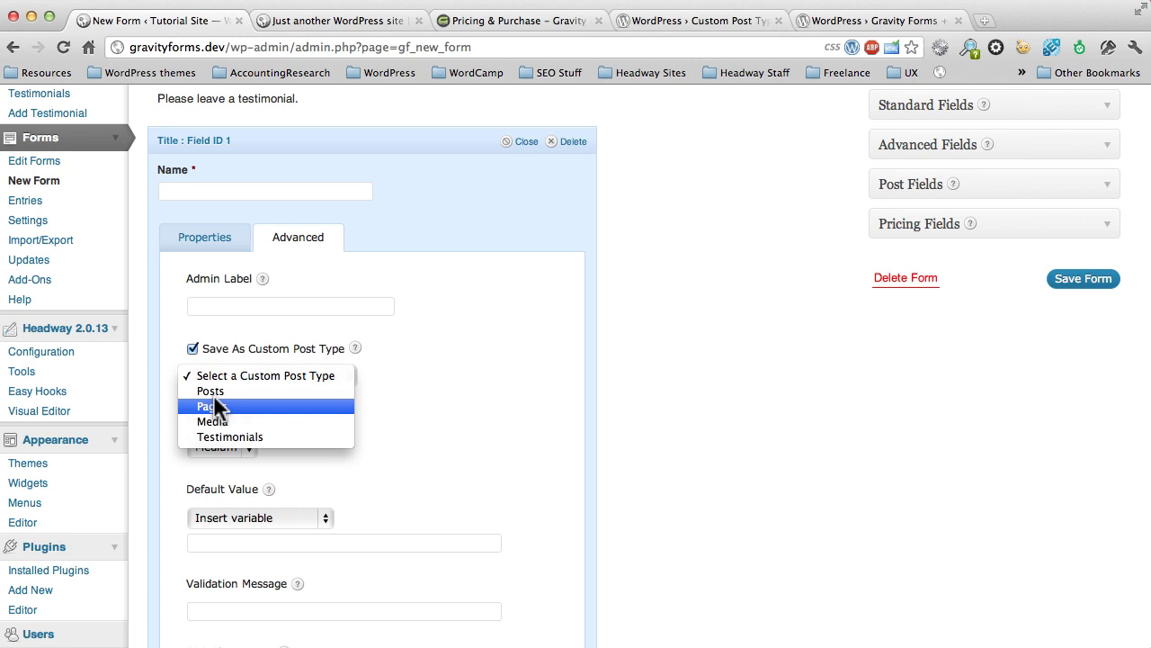
{"action": "left_click", "coordinate": [218, 435]}
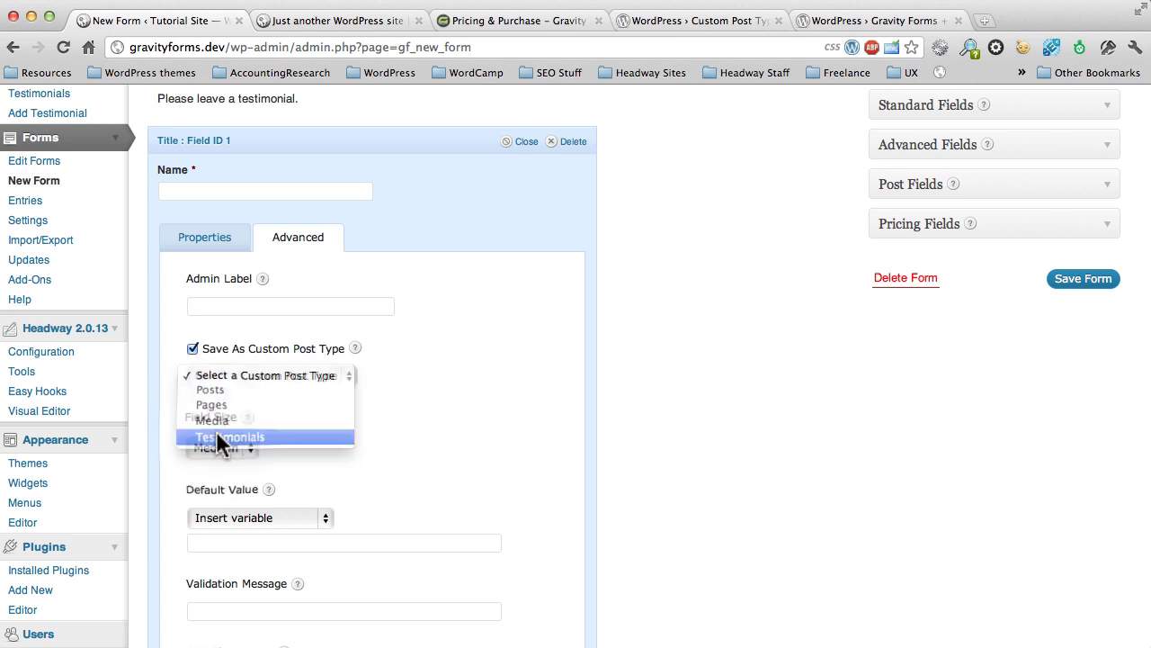
{"action": "left_click", "coordinate": [519, 144]}
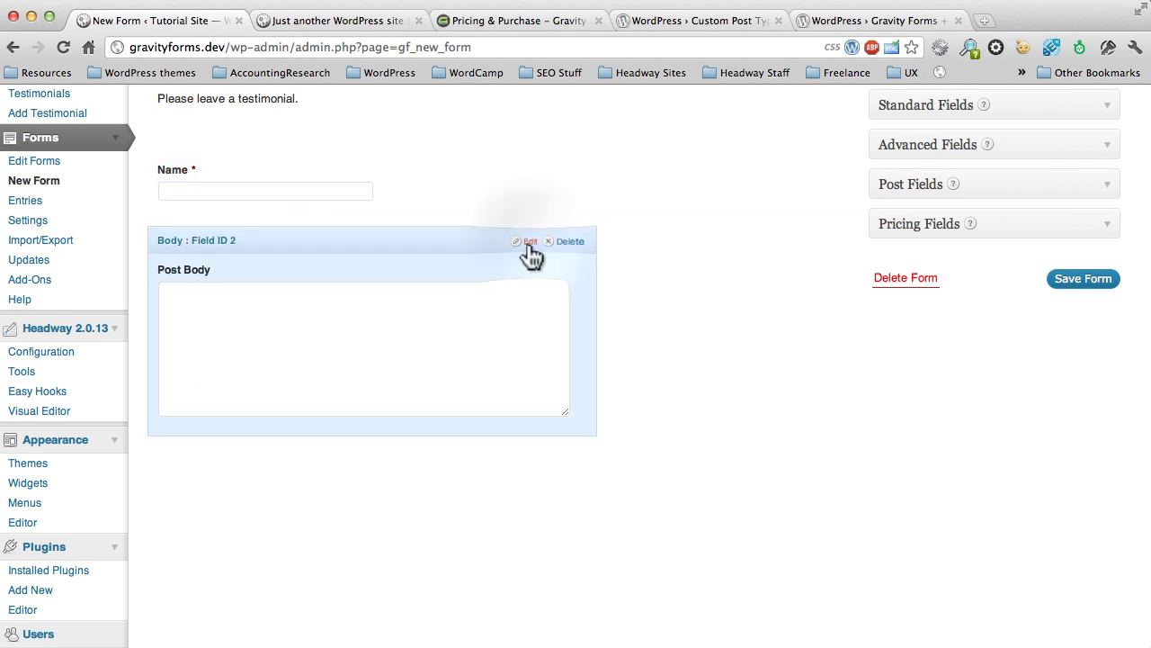
Step: Replace the Post Body field's label with 'Testimonial', correcting the 'Testimonail' typo
{"action": "left_click", "coordinate": [527, 243]}
{"action": "scroll", "coordinate": [254, 501], "scroll_direction": "down", "scroll_amount": 1}
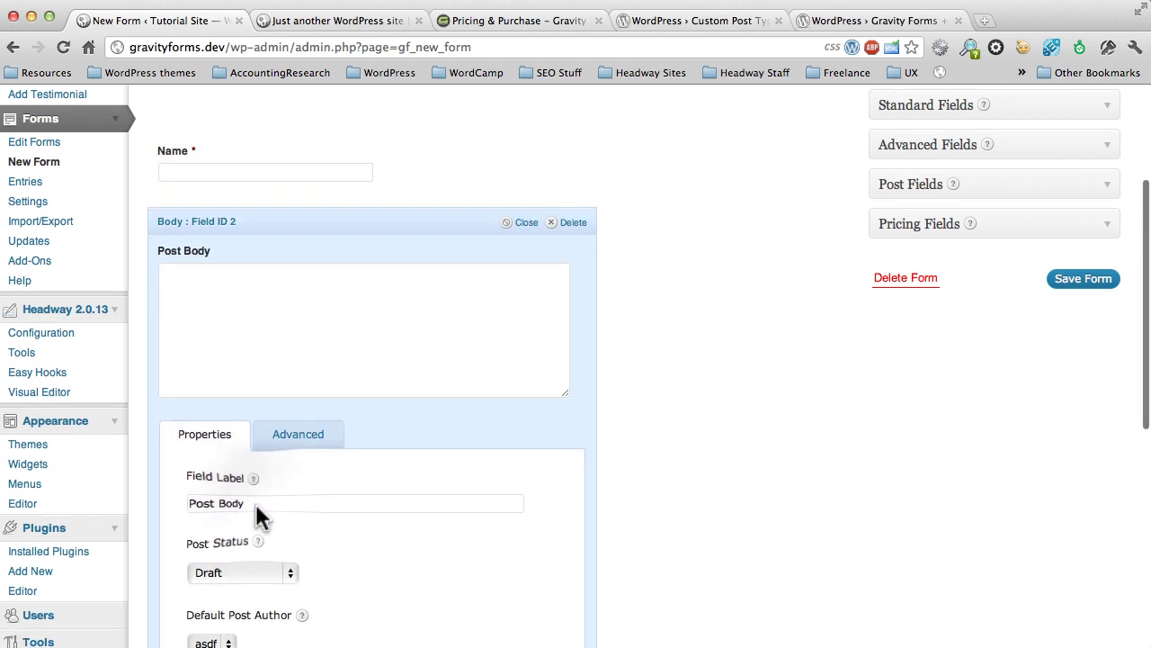
{"action": "left_click_drag", "start_coordinate": [256, 503], "coordinate": [159, 504]}
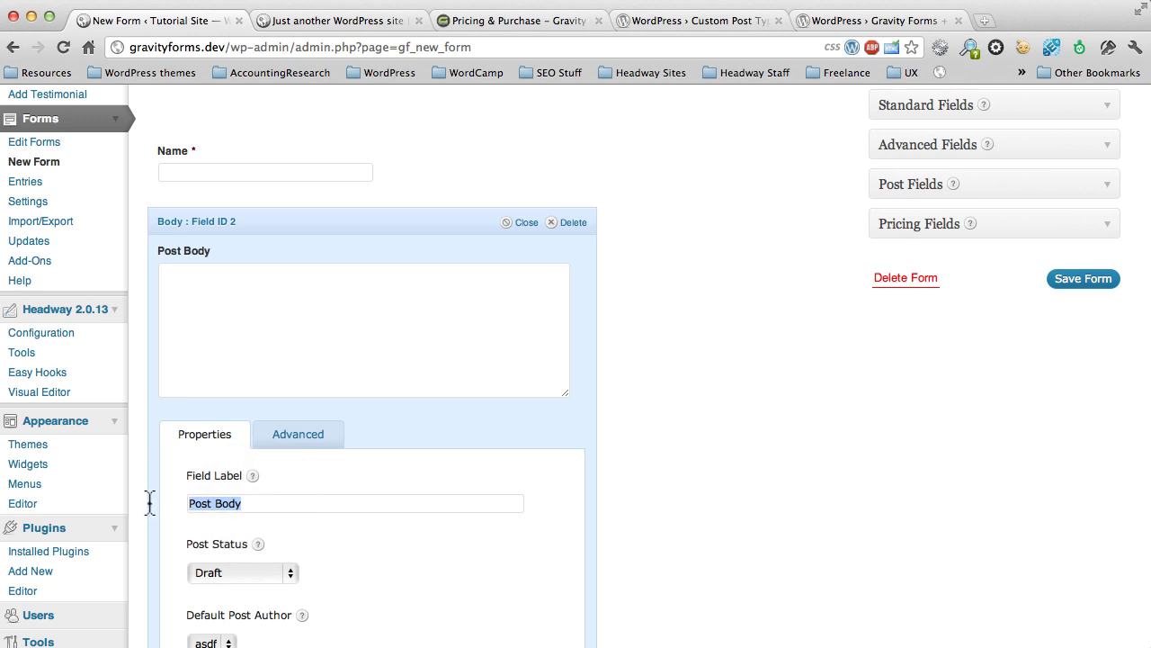
{"action": "type", "text": "Te"}
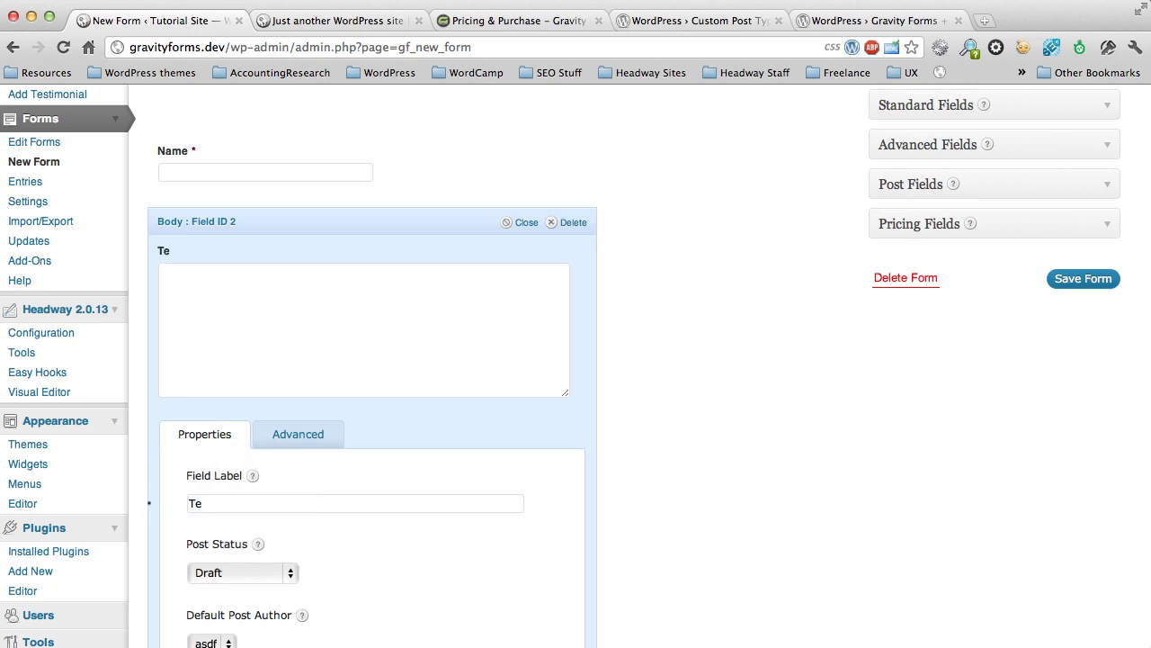
{"action": "type", "text": "stimonail"}
{"action": "key", "text": "BackSpace"}
{"action": "key", "text": "BackSpace"}
{"action": "key", "text": "BackSpace"}
{"action": "type", "text": "ial"}
Step: Collapse the Testimonial field, save the form and return to the Gravity Forms list
{"action": "left_click", "coordinate": [524, 222]}
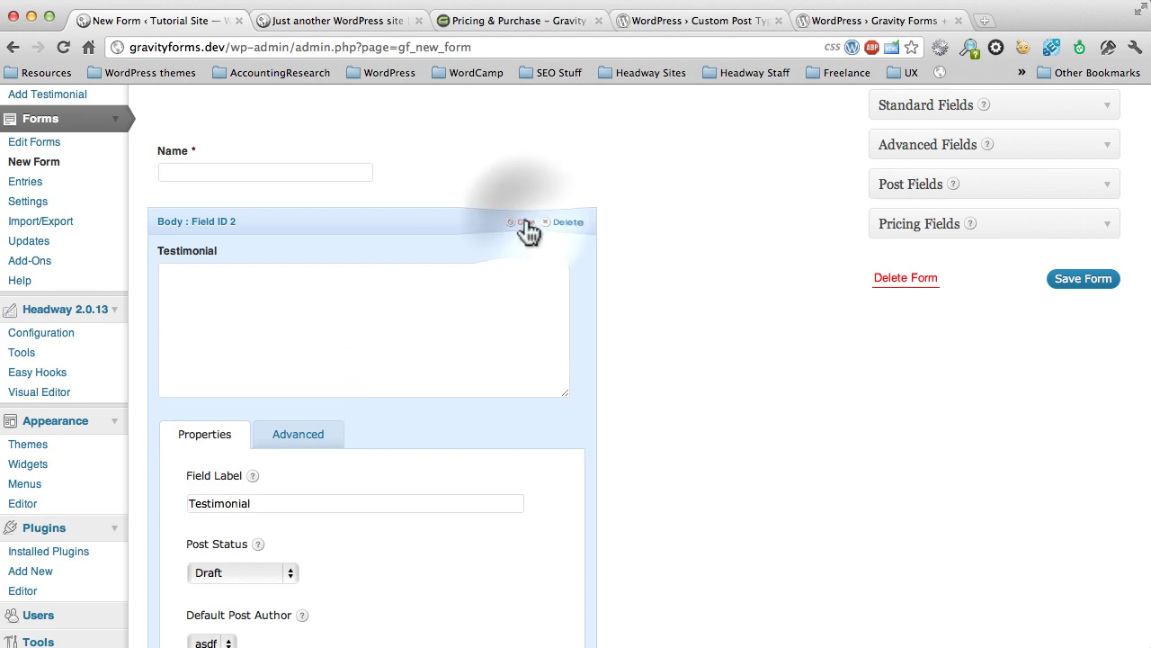
{"action": "left_click", "coordinate": [1080, 280]}
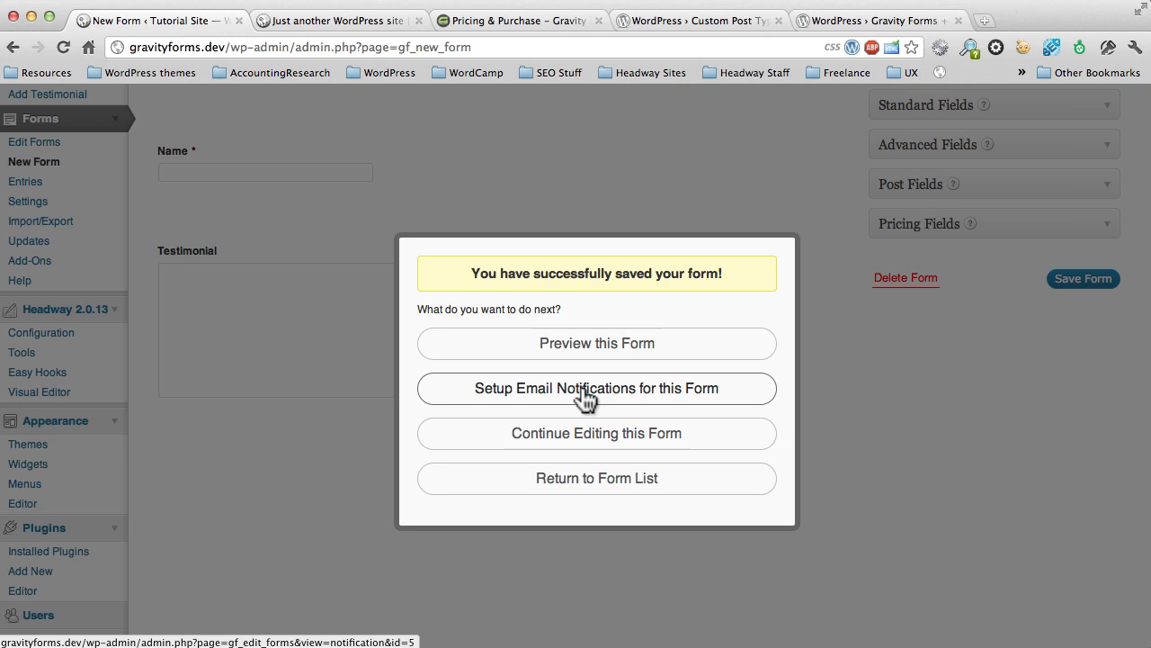
{"action": "left_click", "coordinate": [582, 480]}
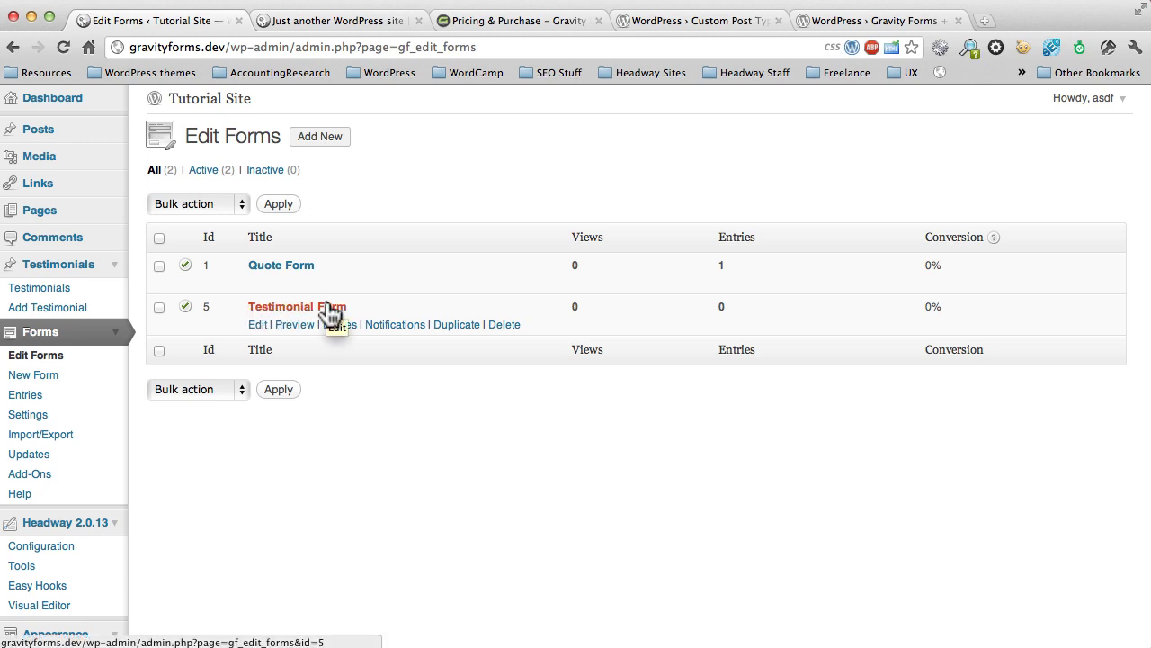
Step: Add a new WordPress page titled 'Testimonial'
{"action": "left_click", "coordinate": [116, 209]}
{"action": "left_click", "coordinate": [77, 257]}
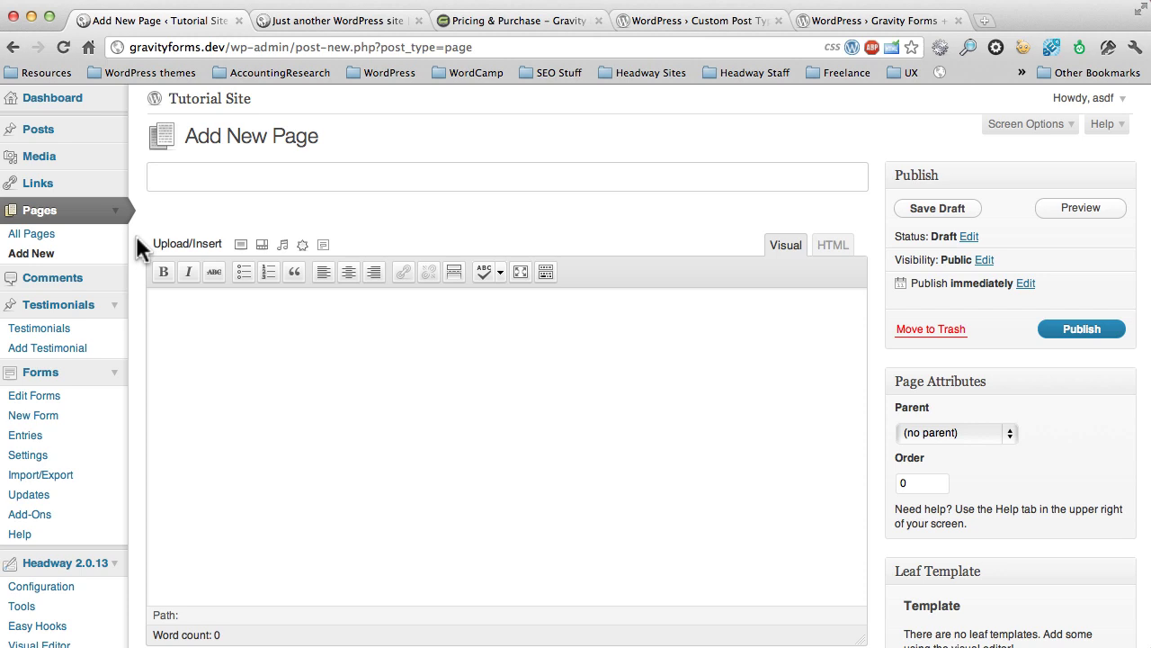
{"action": "type", "text": "Testimonial"}
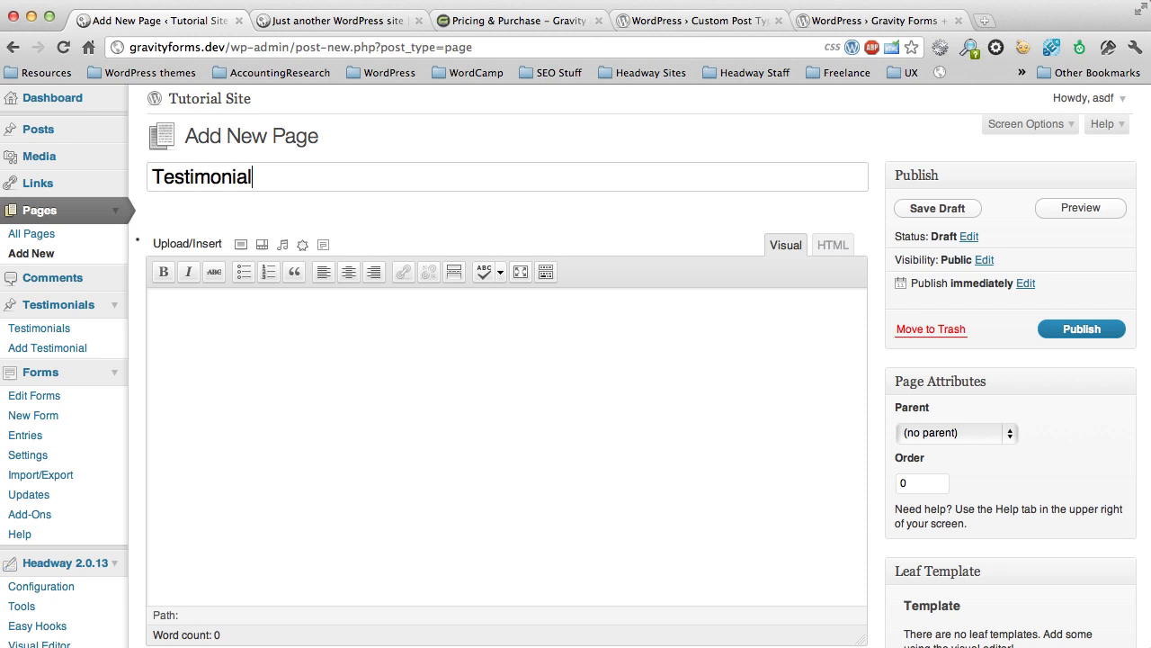
{"action": "left_click", "coordinate": [180, 337]}
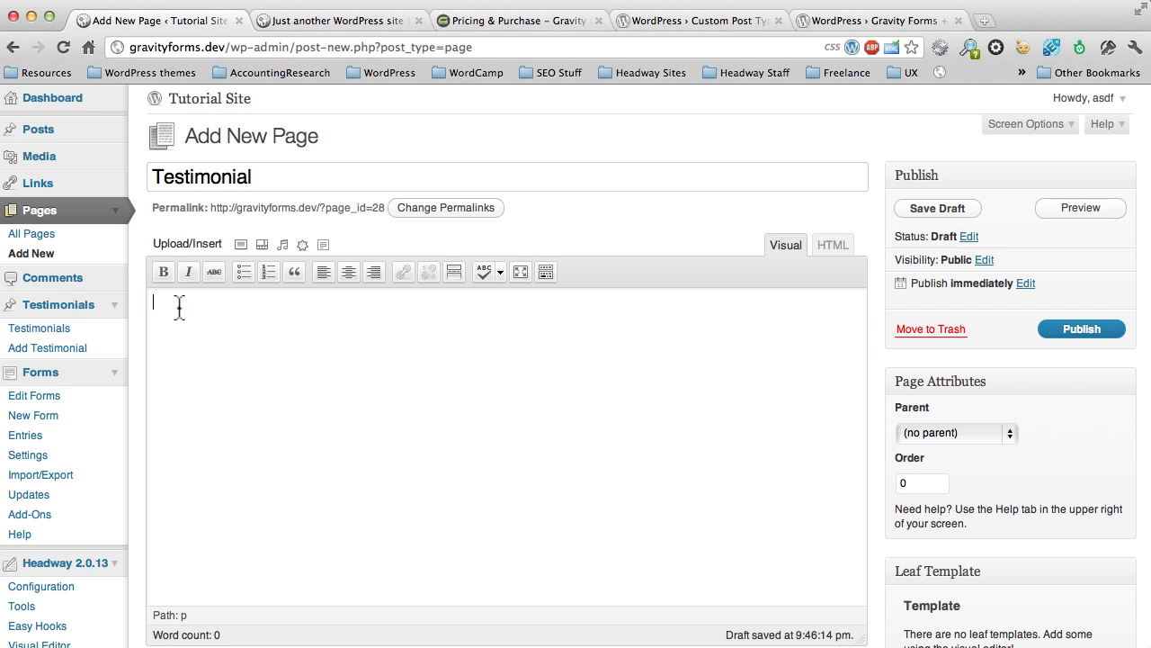
Step: Type a '[gravityform' shortcode into the page body, then delete it to leave the body empty
{"action": "left_click", "coordinate": [179, 308]}
{"action": "type", "text": "[gravityform"}
{"action": "key", "text": "super+a"}
{"action": "key", "text": "BackSpace"}
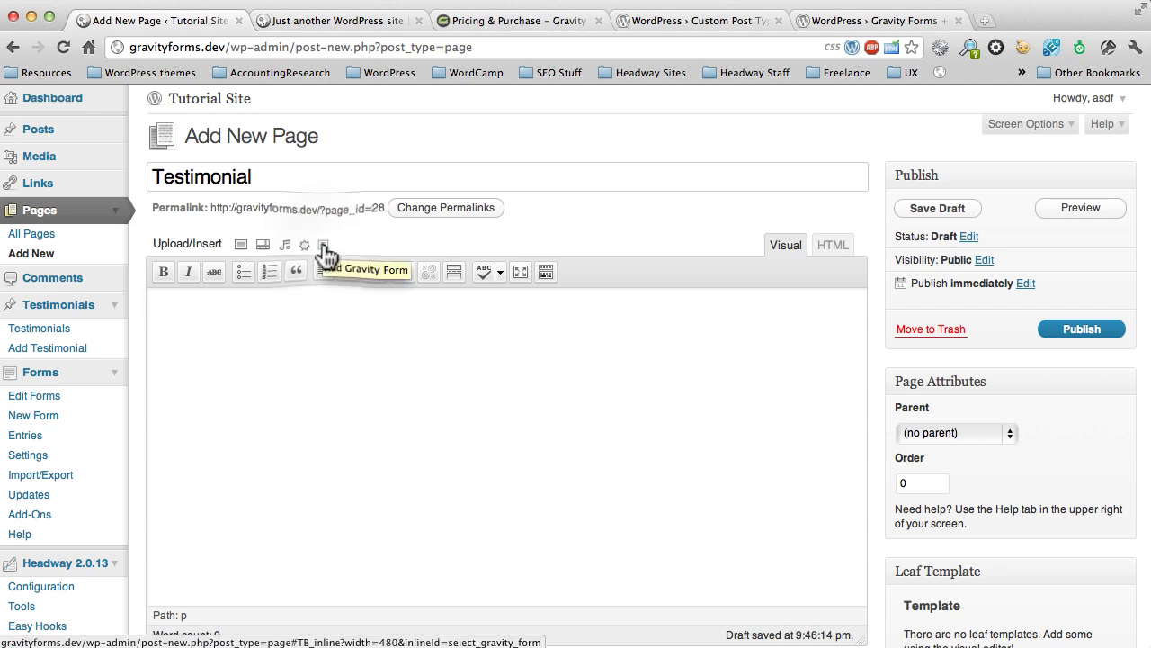
Step: Insert the Testimonial Form with Enable AJAX checked into the page, then publish it
{"action": "left_click", "coordinate": [324, 247]}
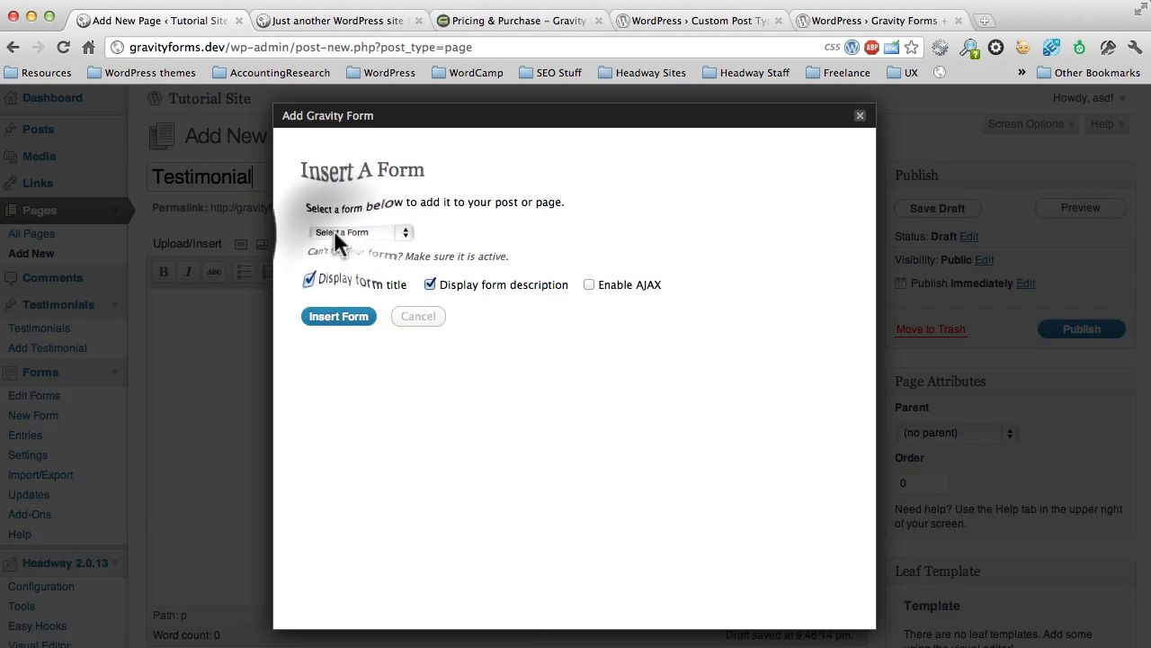
{"action": "left_click", "coordinate": [334, 232]}
{"action": "left_click", "coordinate": [334, 257]}
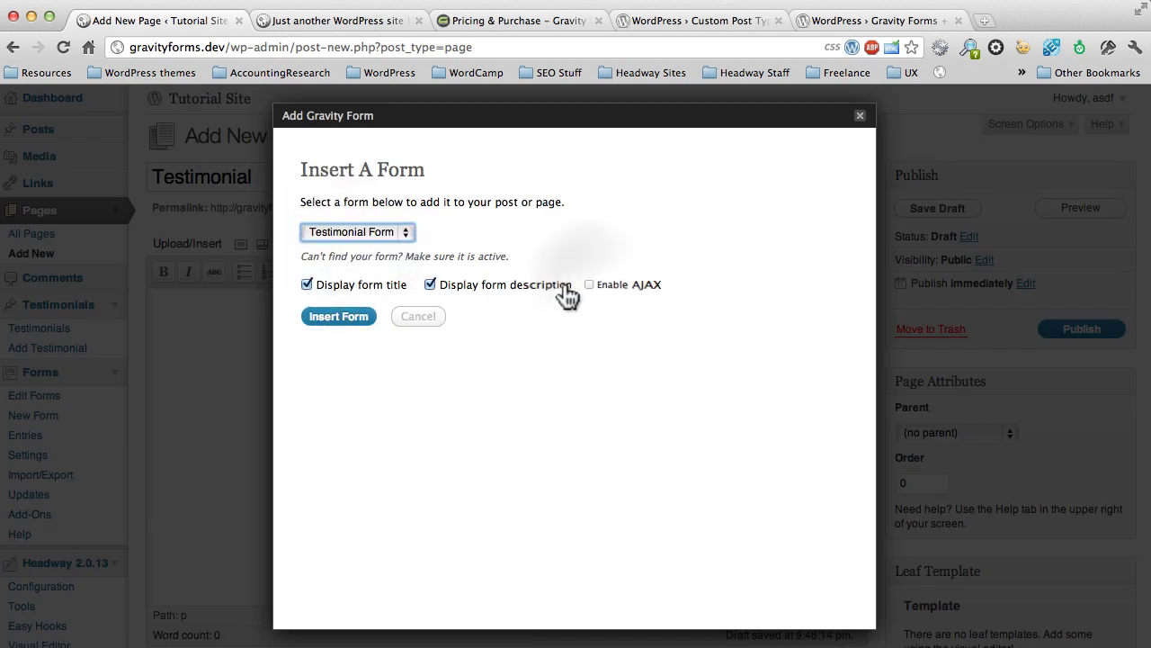
{"action": "left_click", "coordinate": [589, 285]}
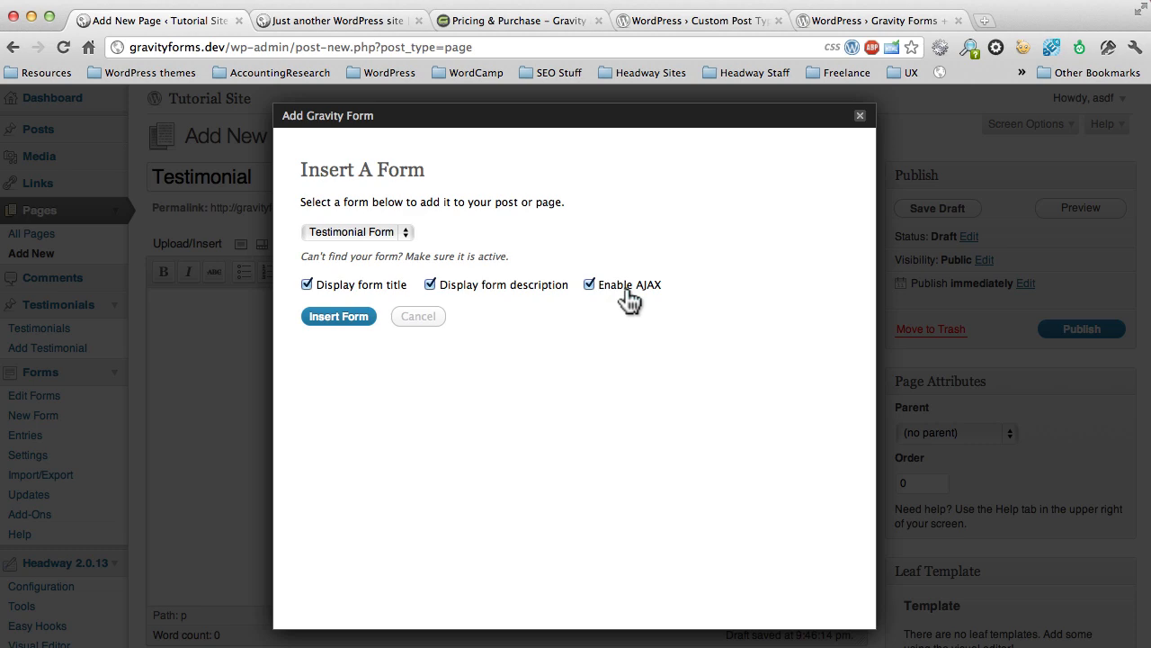
{"action": "left_click", "coordinate": [343, 319]}
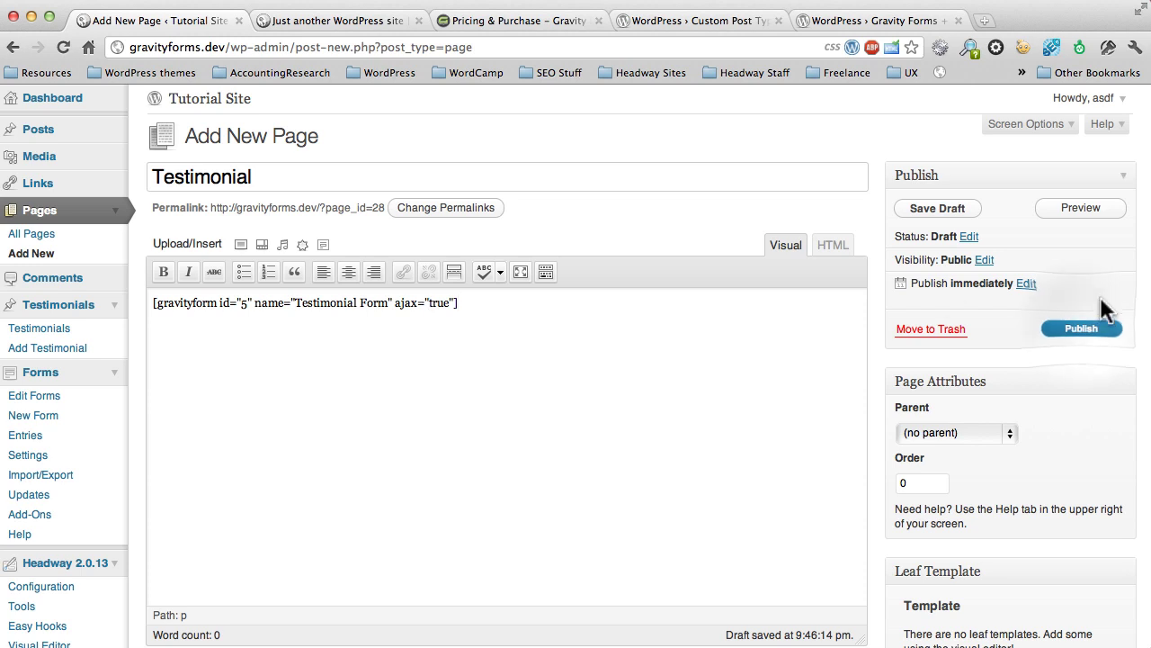
{"action": "left_click", "coordinate": [1080, 327]}
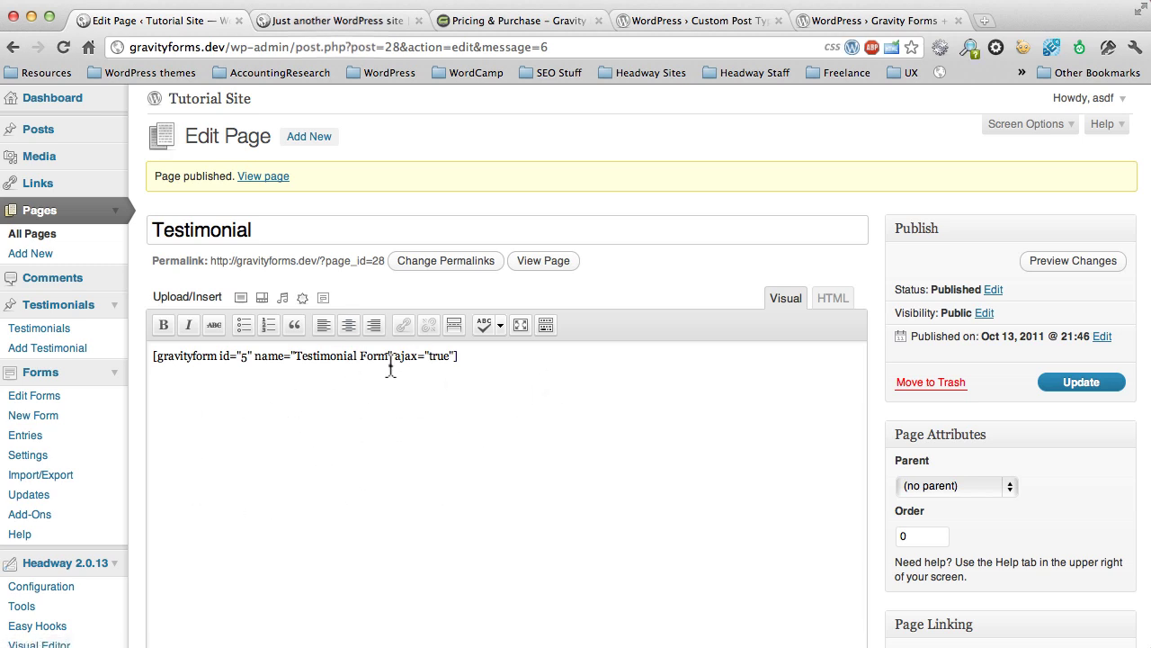
Step: Open the new Testimonial page on the live site's front end
{"action": "left_click", "coordinate": [338, 21]}
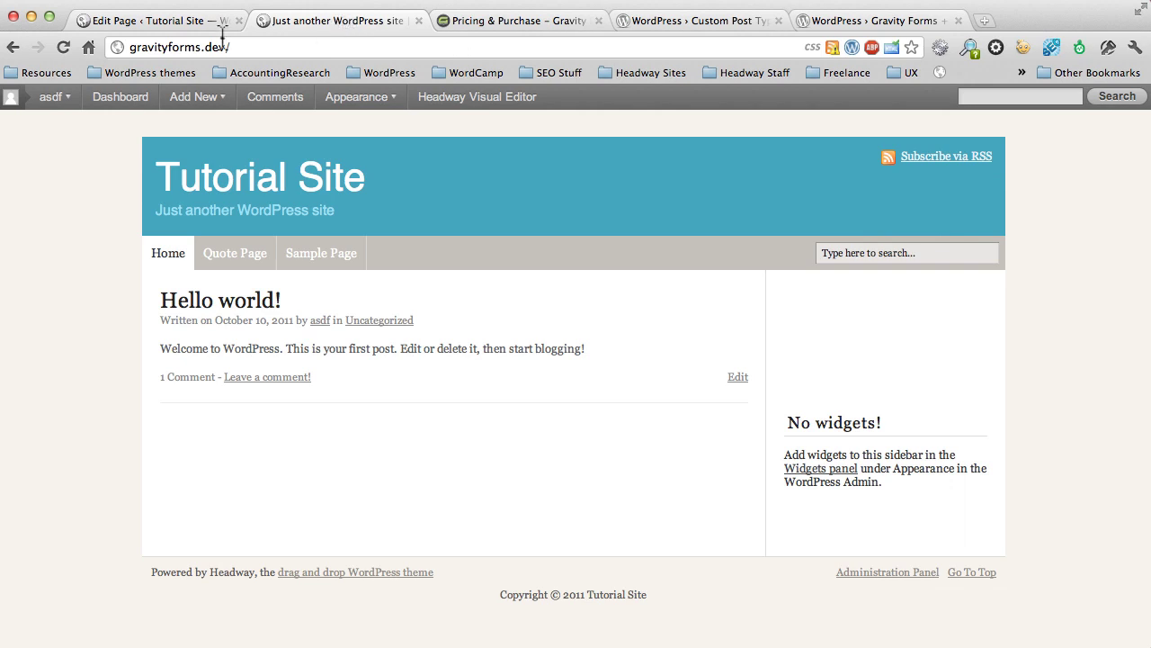
{"action": "left_click", "coordinate": [61, 49]}
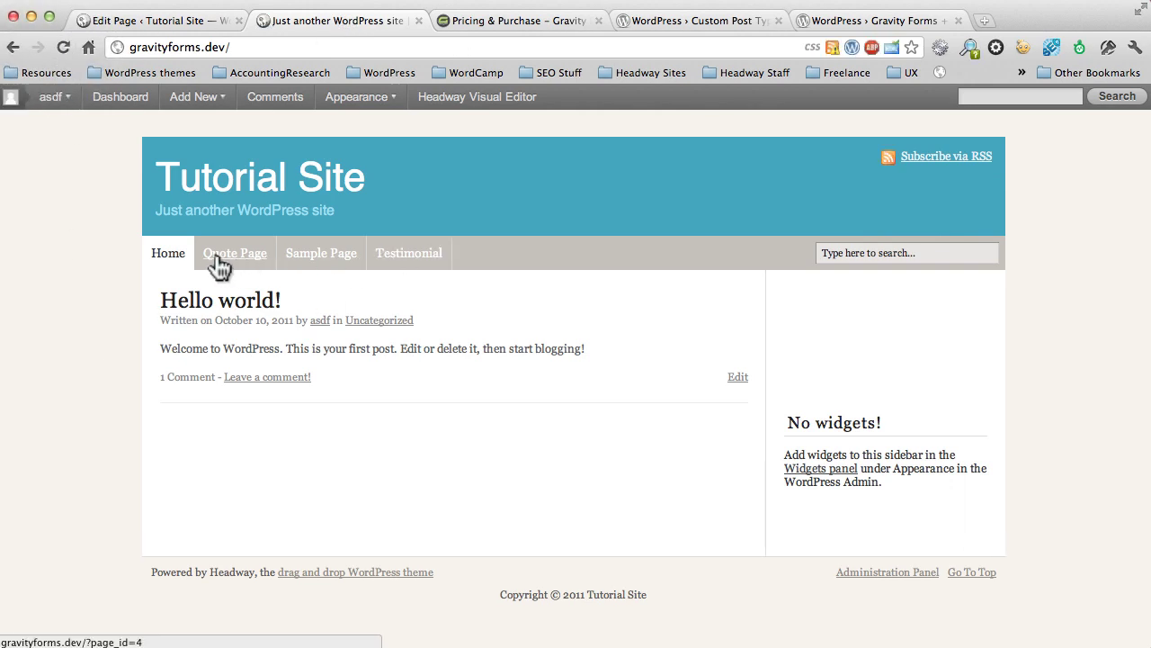
{"action": "left_click", "coordinate": [409, 254]}
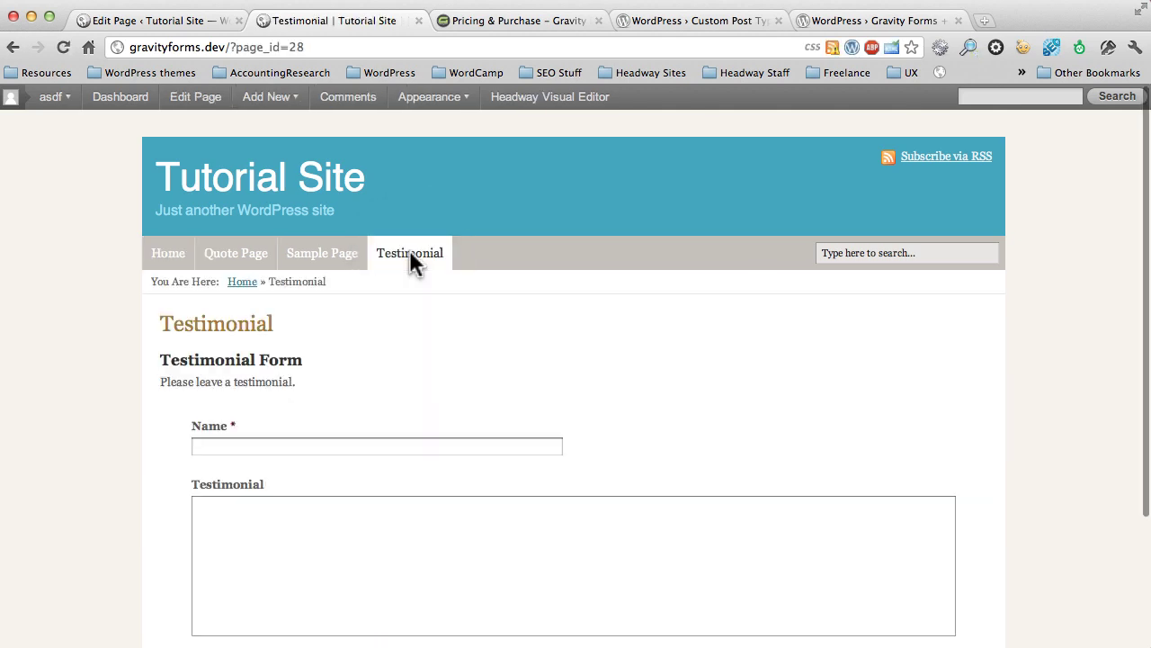
{"action": "scroll", "coordinate": [435, 318], "scroll_direction": "down", "scroll_amount": 3}
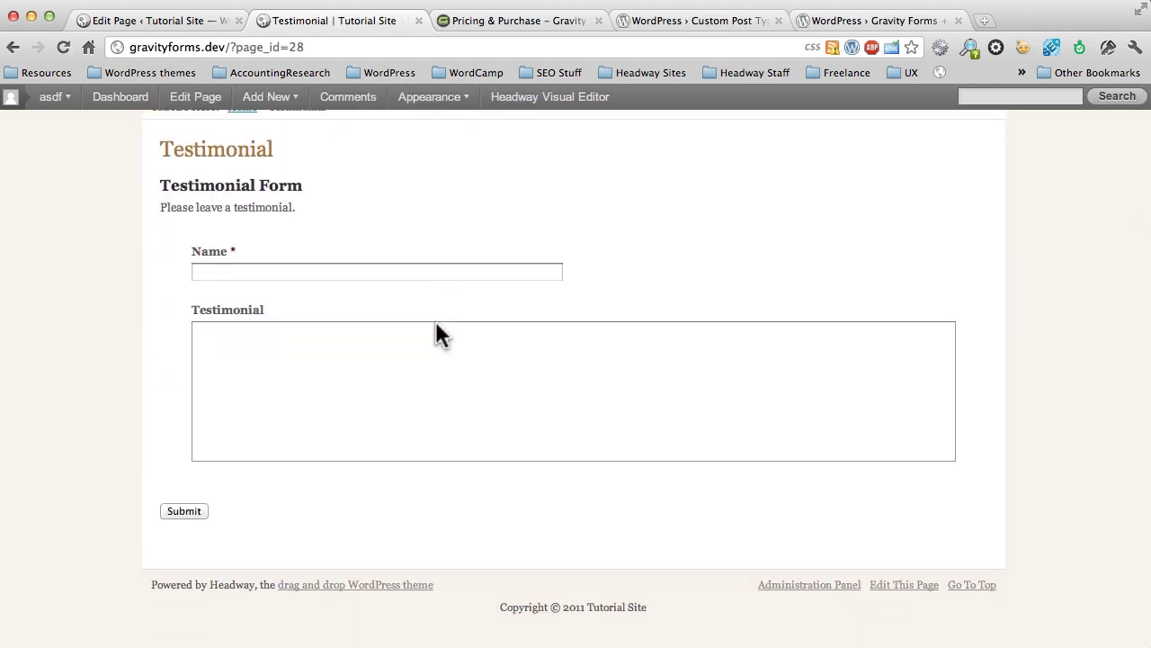
Step: Submit a testimonial with a name and 'AJ created a rocking website for me...'
{"action": "left_click", "coordinate": [419, 271]}
{"action": "type", "text": "John Doe"}
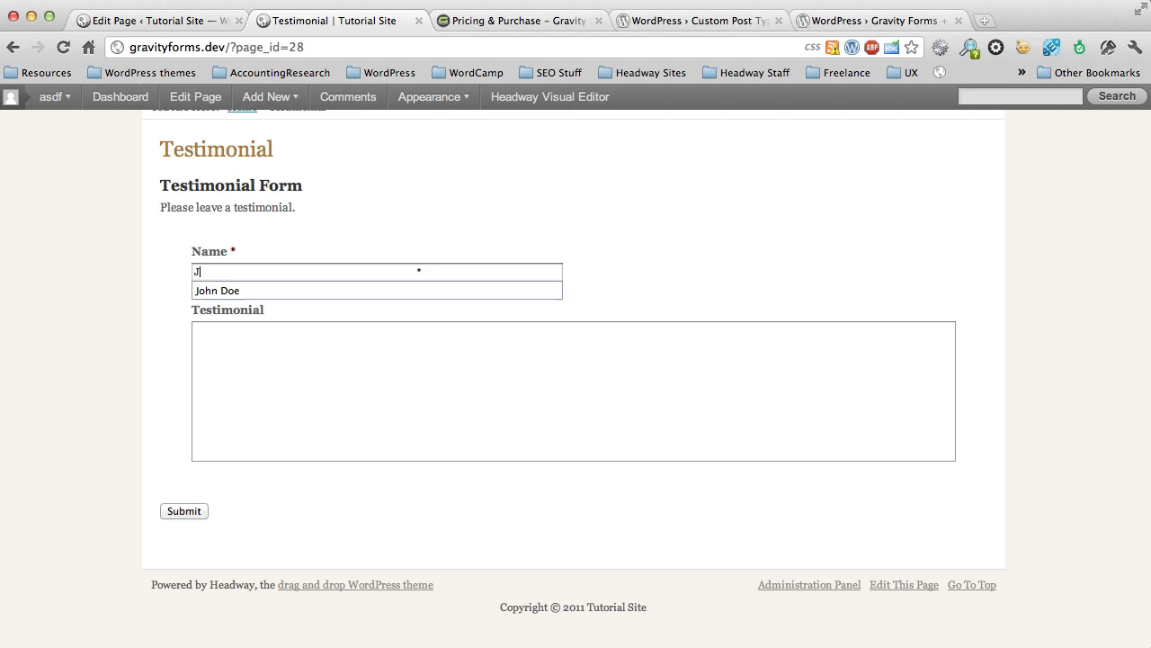
{"action": "key", "text": "Tab"}
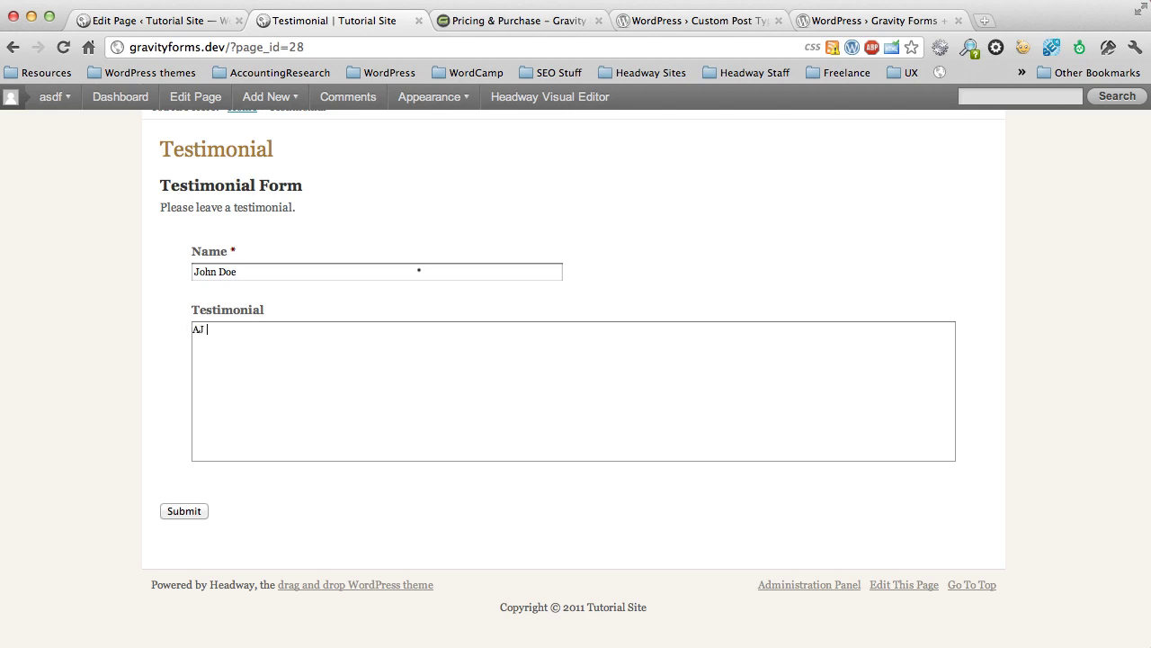
{"action": "type", "text": "AJ created a rocking website for me. H"}
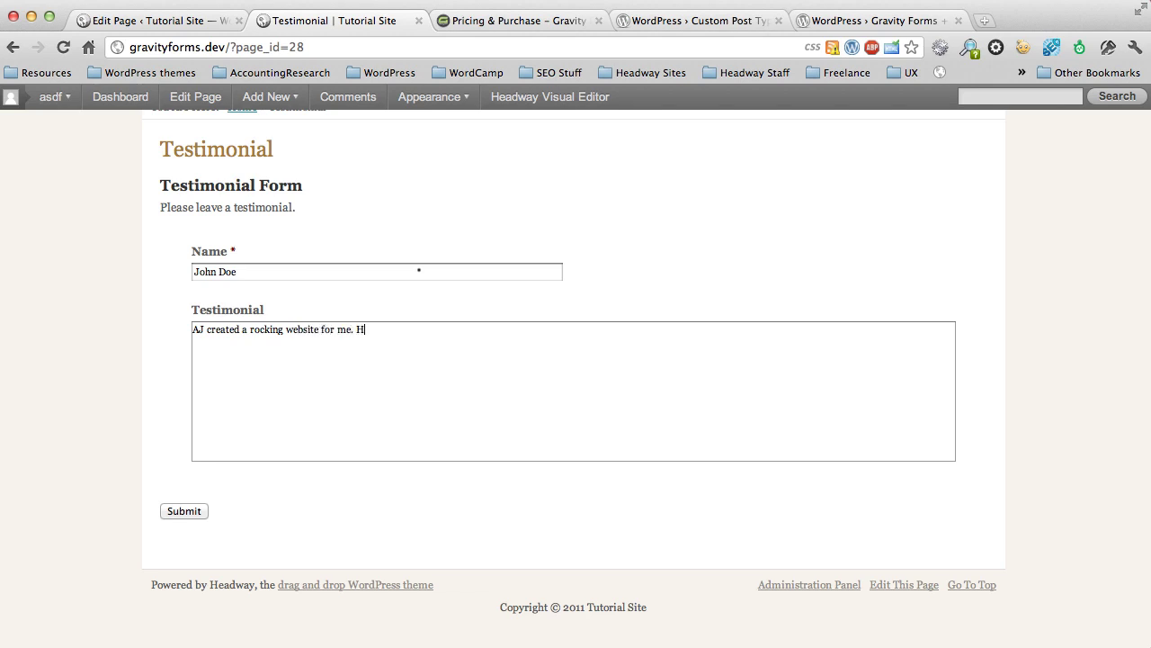
{"action": "type", "text": "e was there every step of the way and make"}
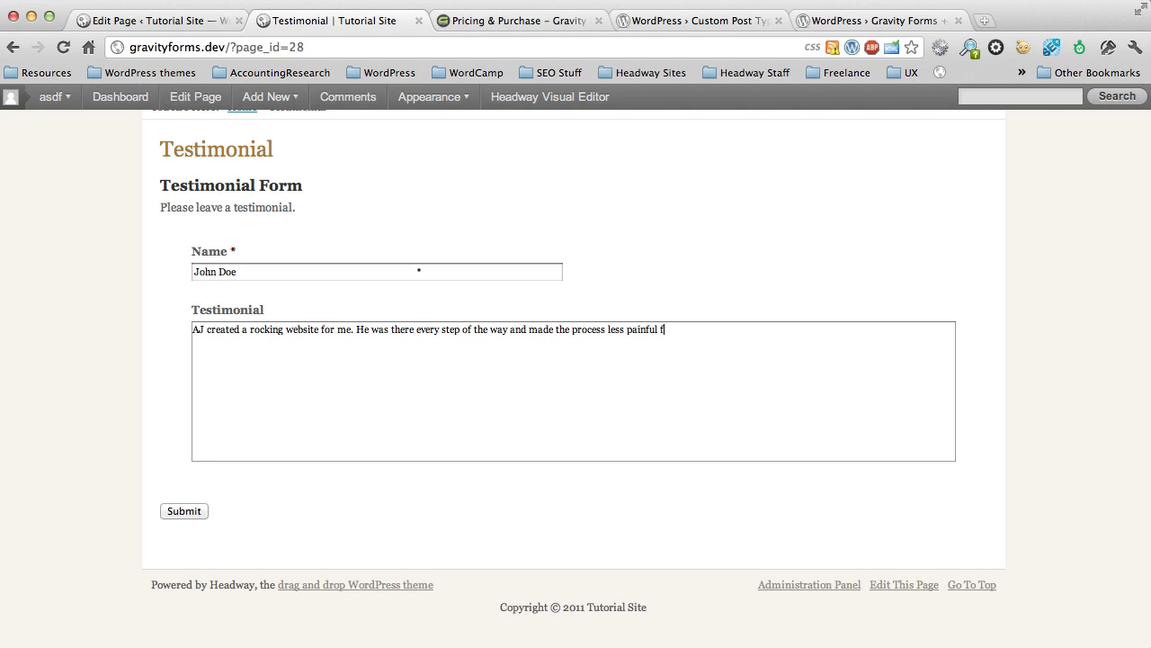
{"action": "type", "text": "or me."}
{"action": "left_click", "coordinate": [180, 512]}
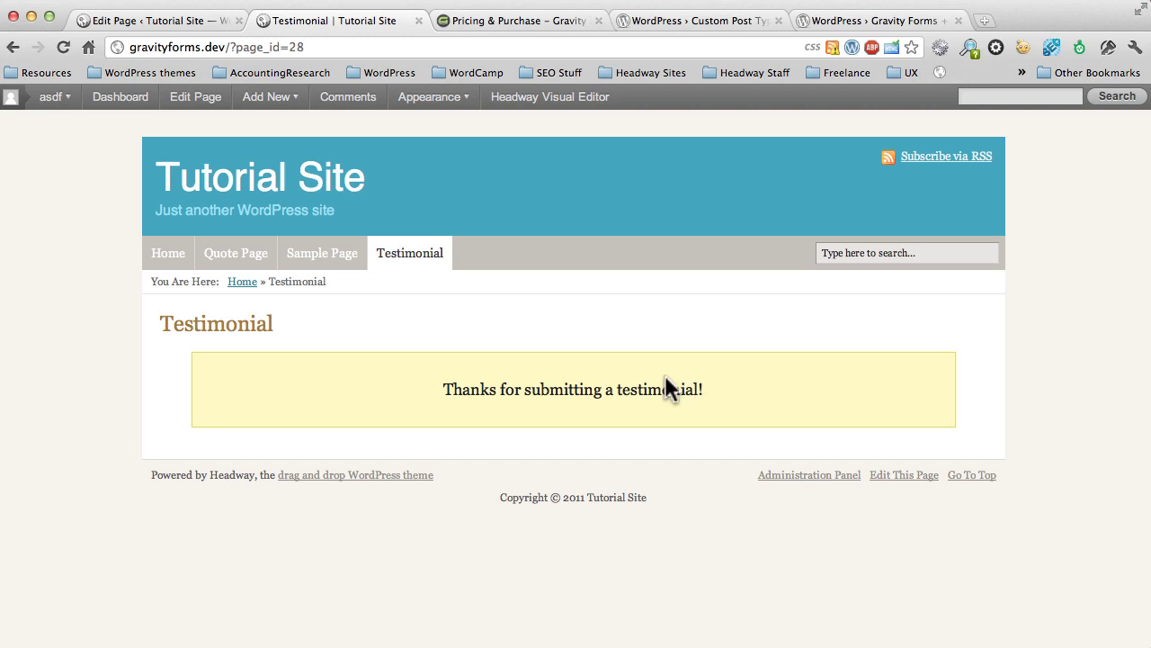
Step: In admin Testimonials, open the draft testimonial, spell-check it, and publish it
{"action": "left_click", "coordinate": [151, 21]}
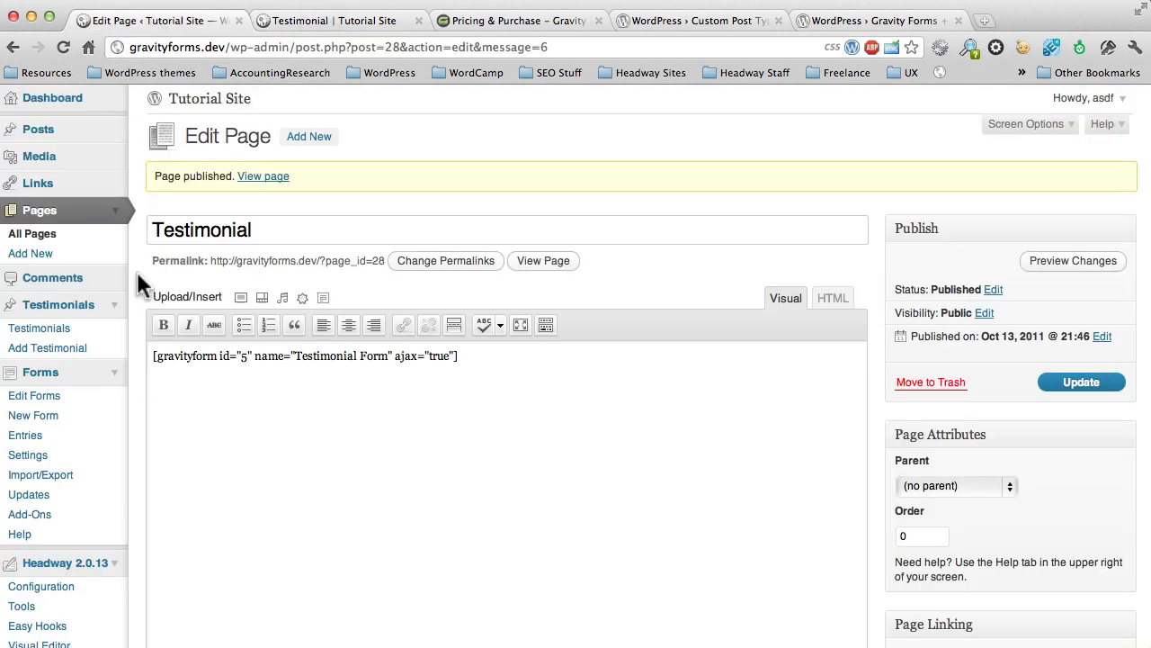
{"action": "left_click", "coordinate": [49, 326]}
{"action": "mouse_move", "coordinate": [247, 288]}
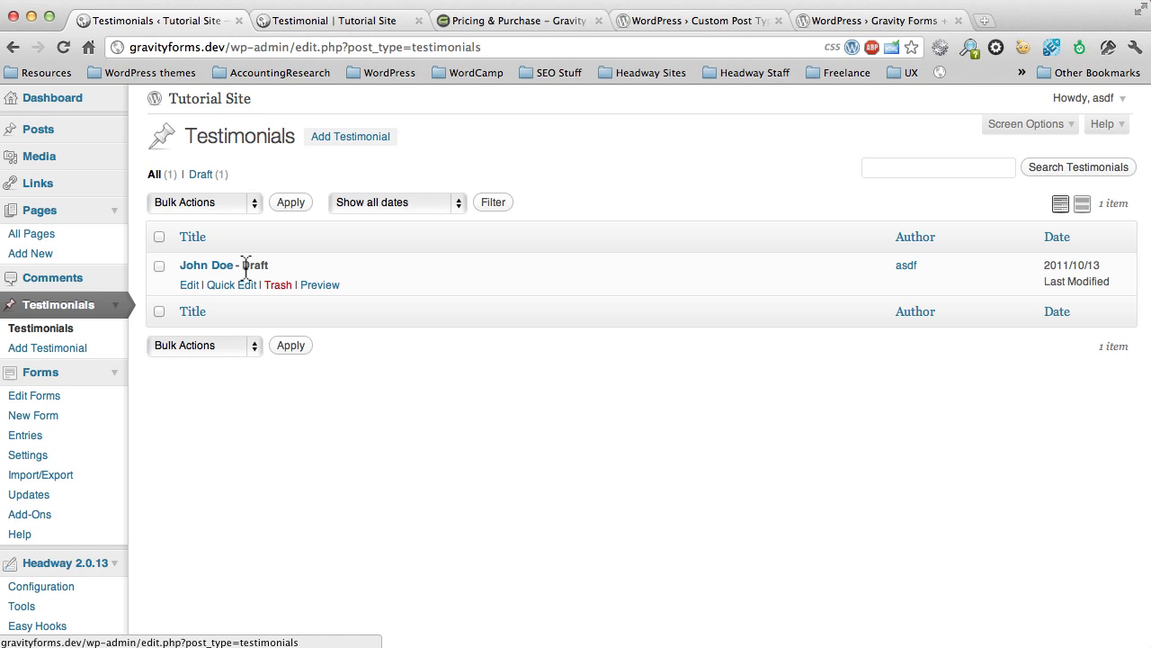
{"action": "left_click", "coordinate": [189, 284]}
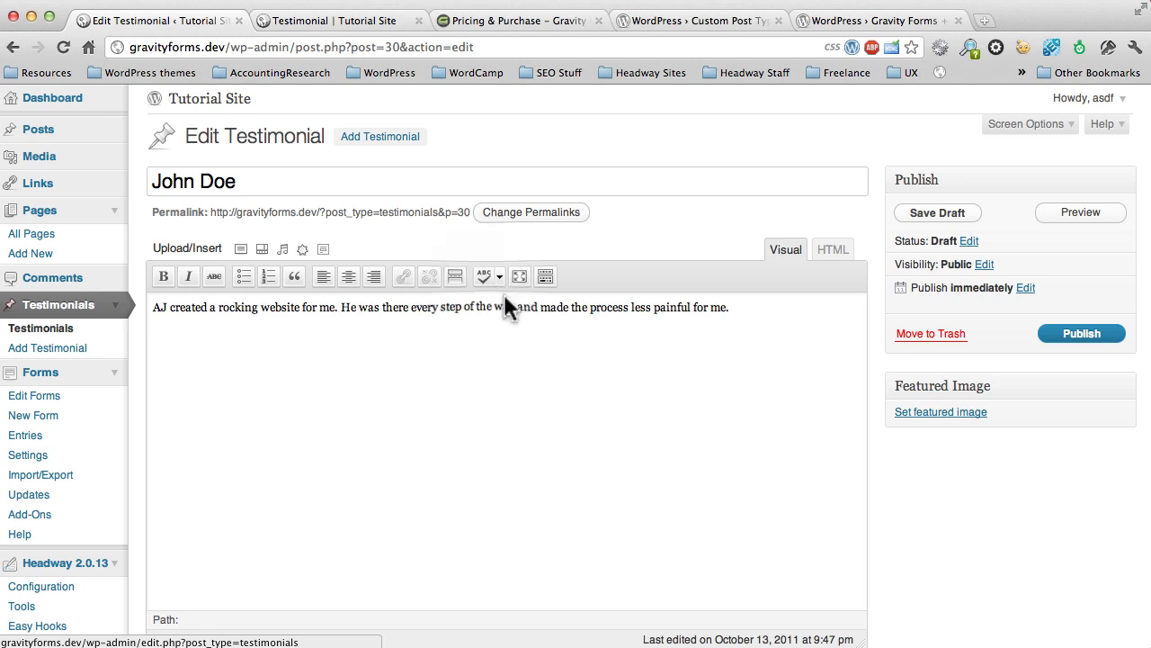
{"action": "left_click", "coordinate": [483, 275]}
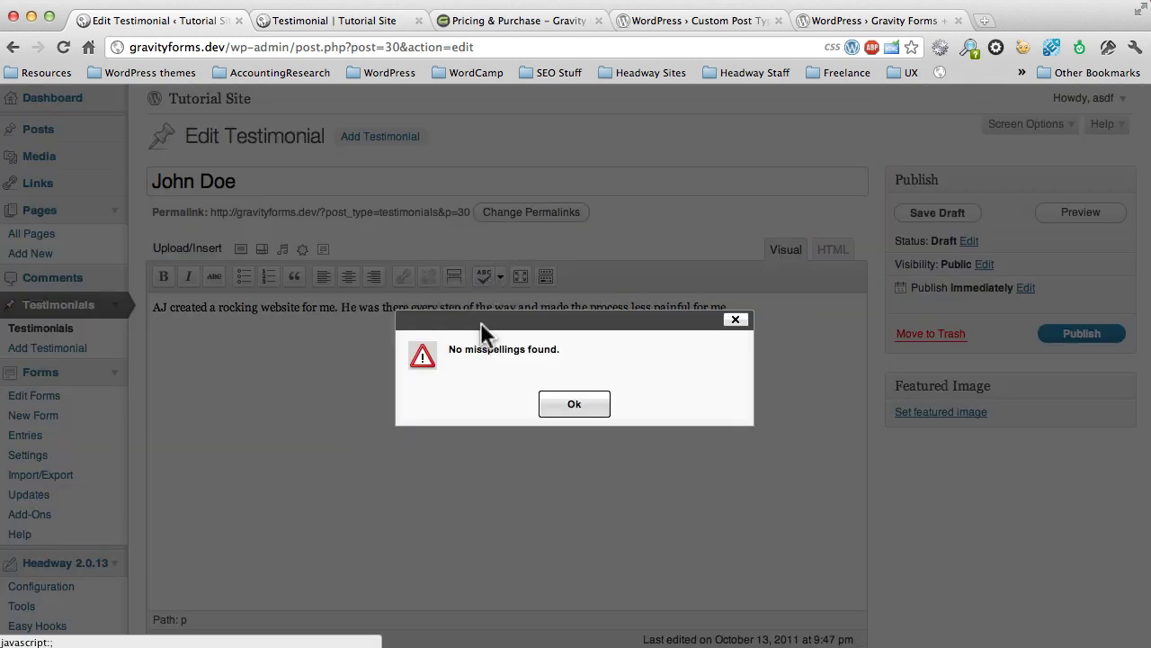
{"action": "left_click", "coordinate": [574, 403]}
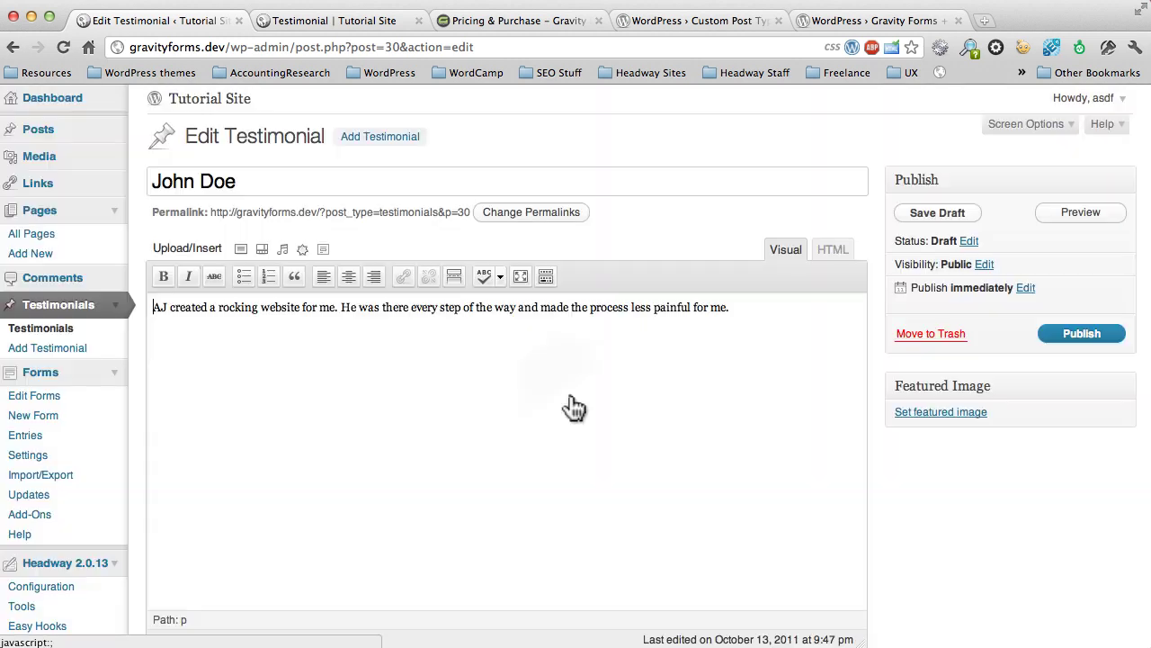
{"action": "left_click", "coordinate": [1070, 332]}
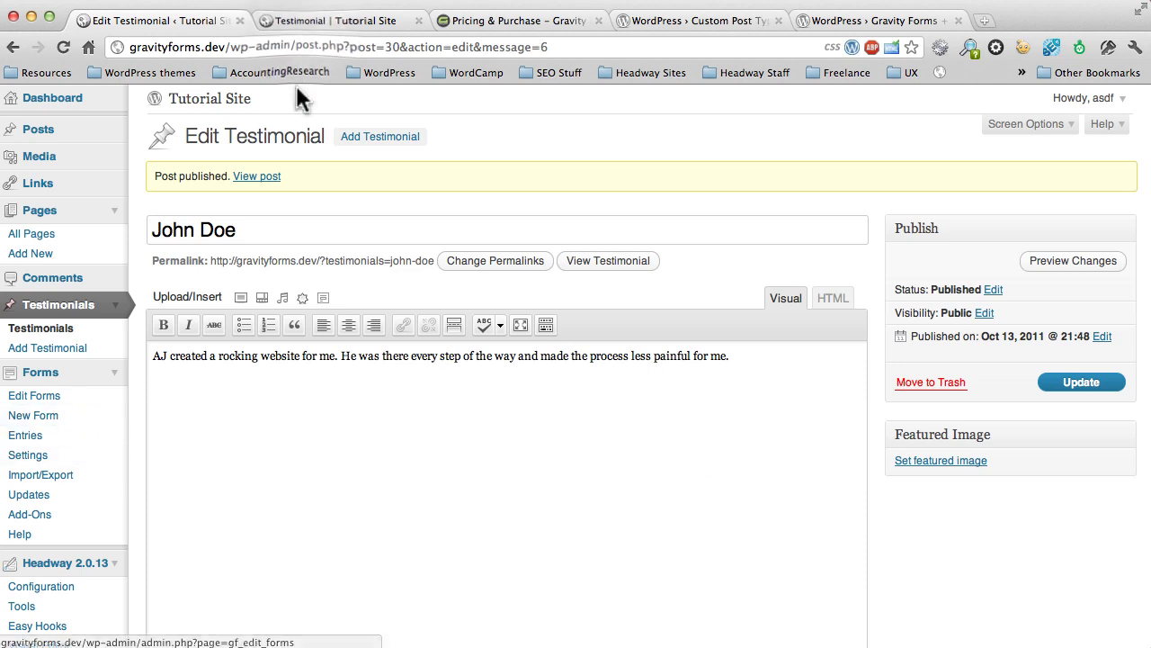
Step: On the front-end Testimonial page, submit a second name and testimonial about the web comic series
{"action": "left_click", "coordinate": [301, 21]}
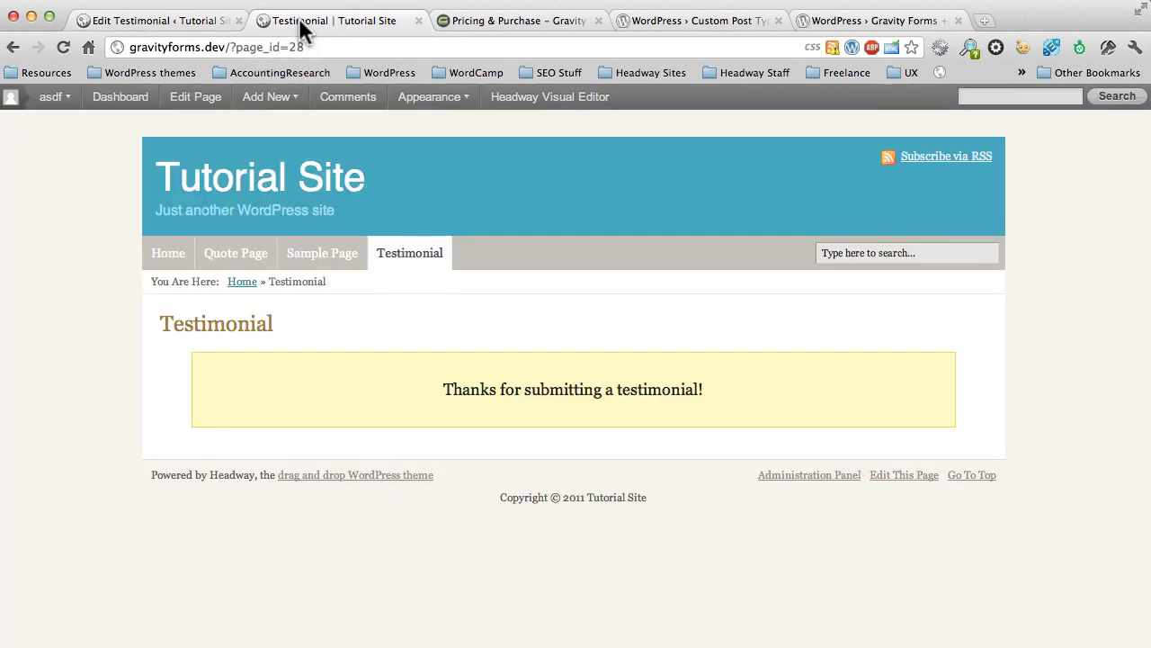
{"action": "left_click", "coordinate": [411, 251]}
{"action": "left_click", "coordinate": [393, 445]}
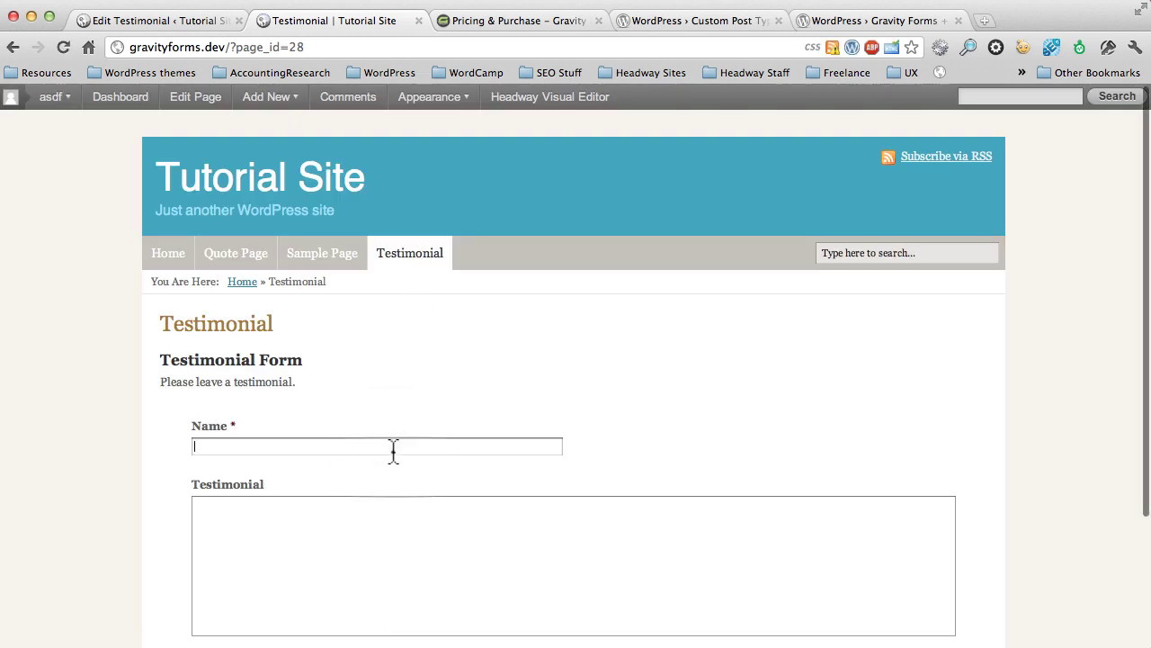
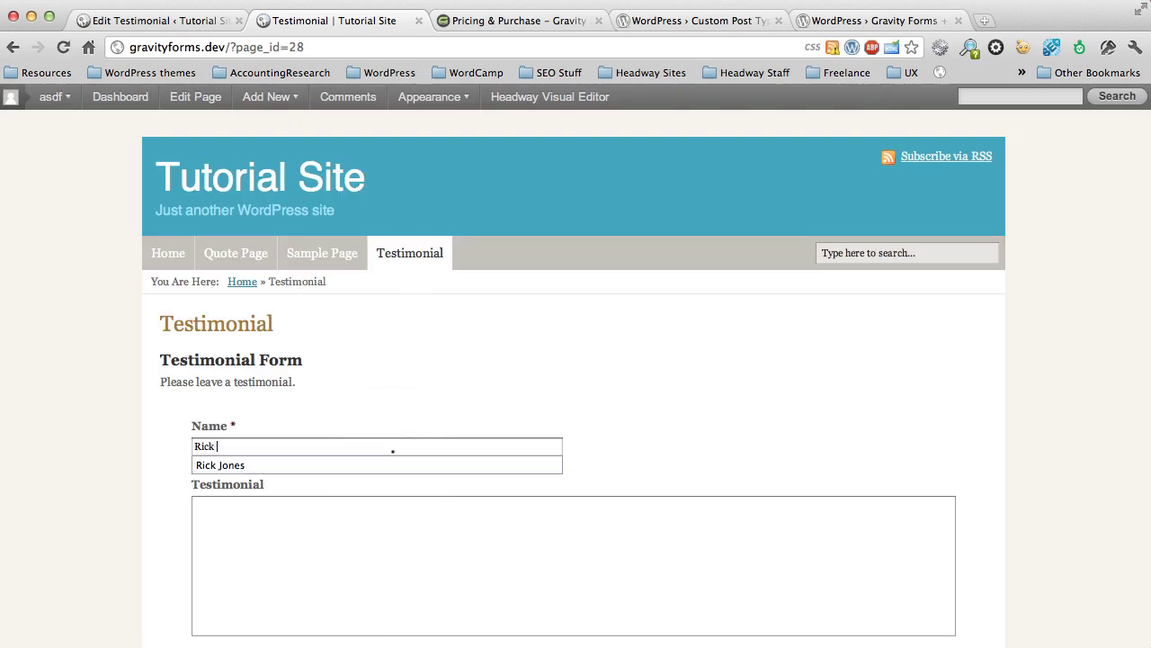
{"action": "key", "text": "Tab"}
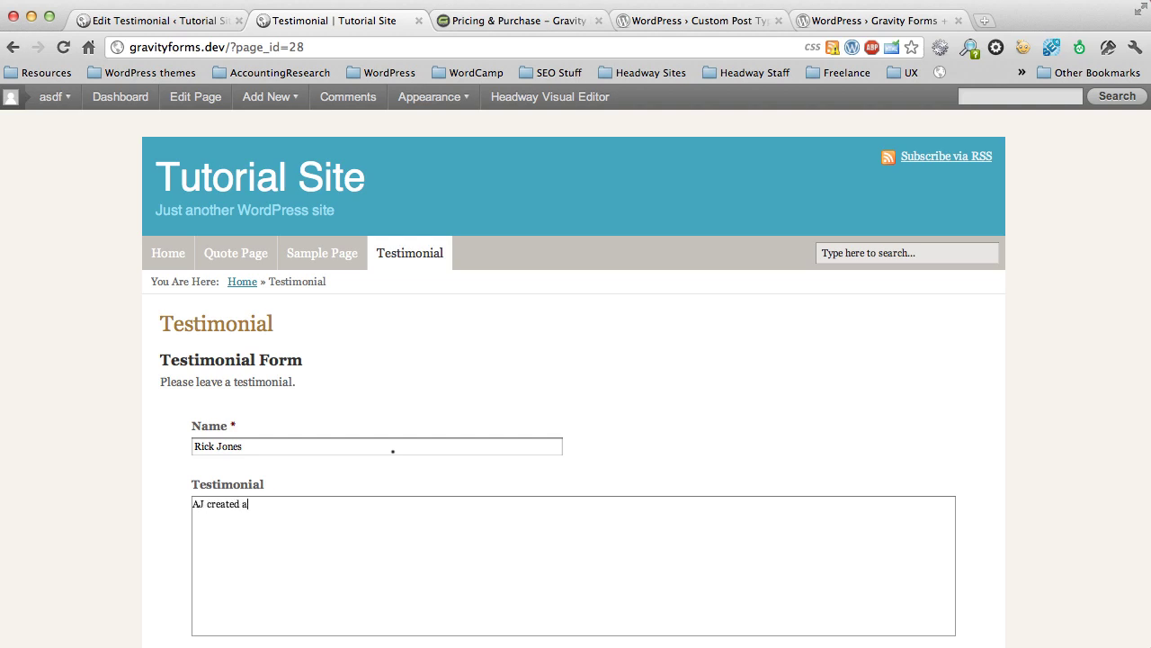
{"action": "type", "text": "AJ create"}
{"action": "key", "text": "BackSpace"}
{"action": "key", "text": "BackSpace"}
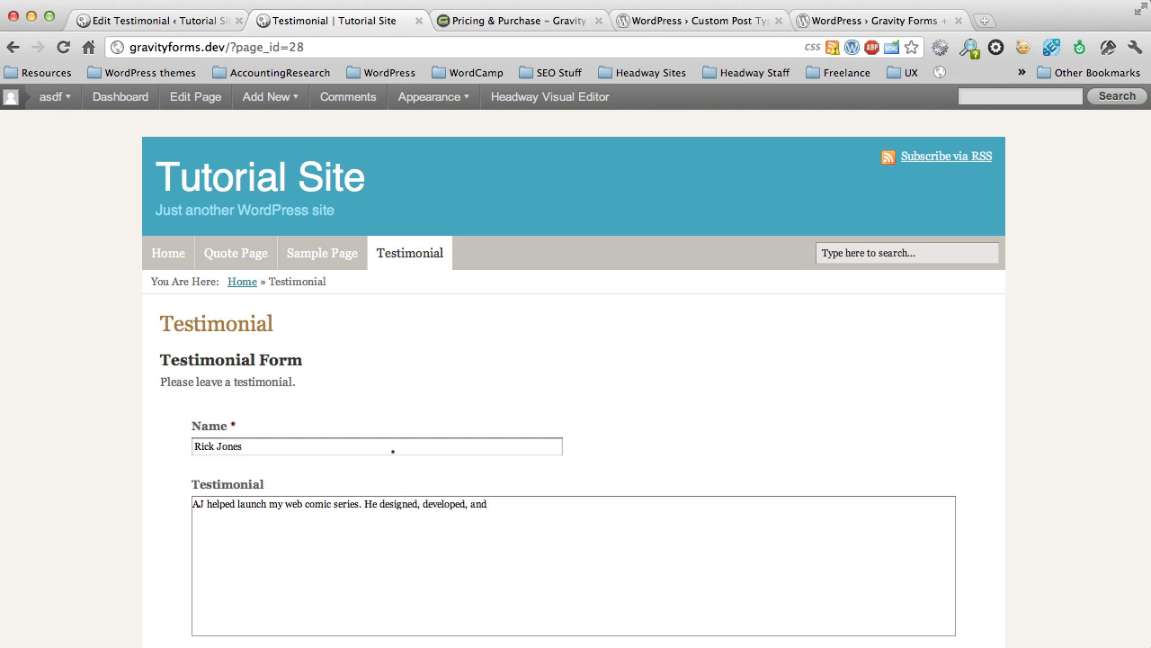
{"action": "type", "text": "mad"}
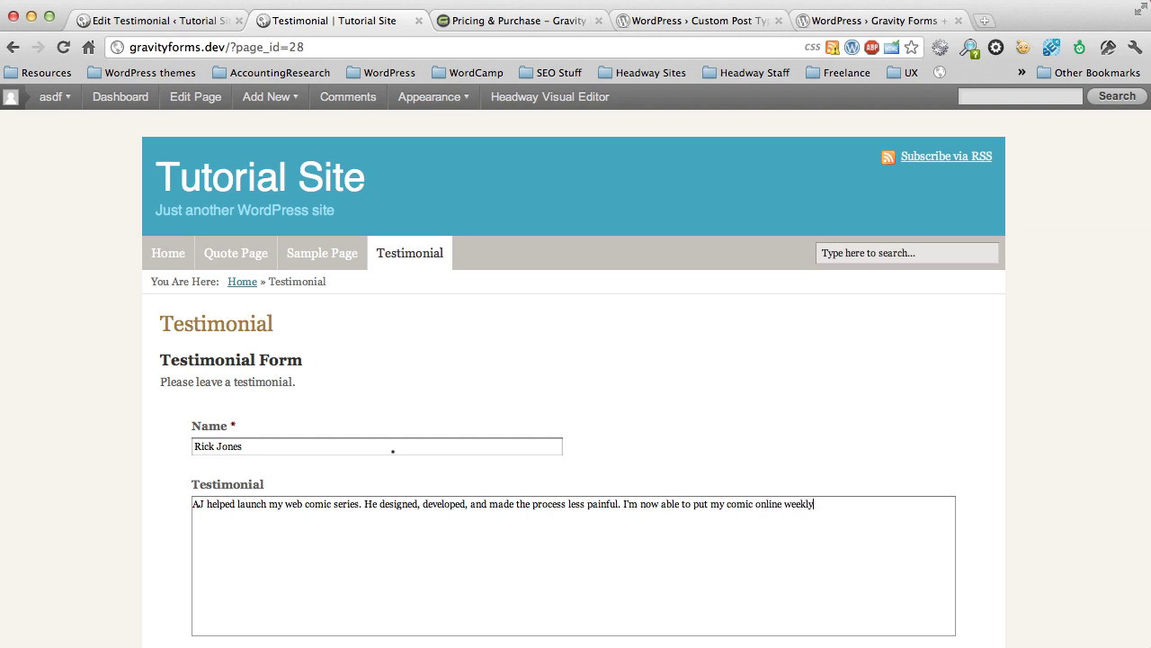
{"action": "scroll", "coordinate": [392, 451], "scroll_direction": "down", "scroll_amount": 5}
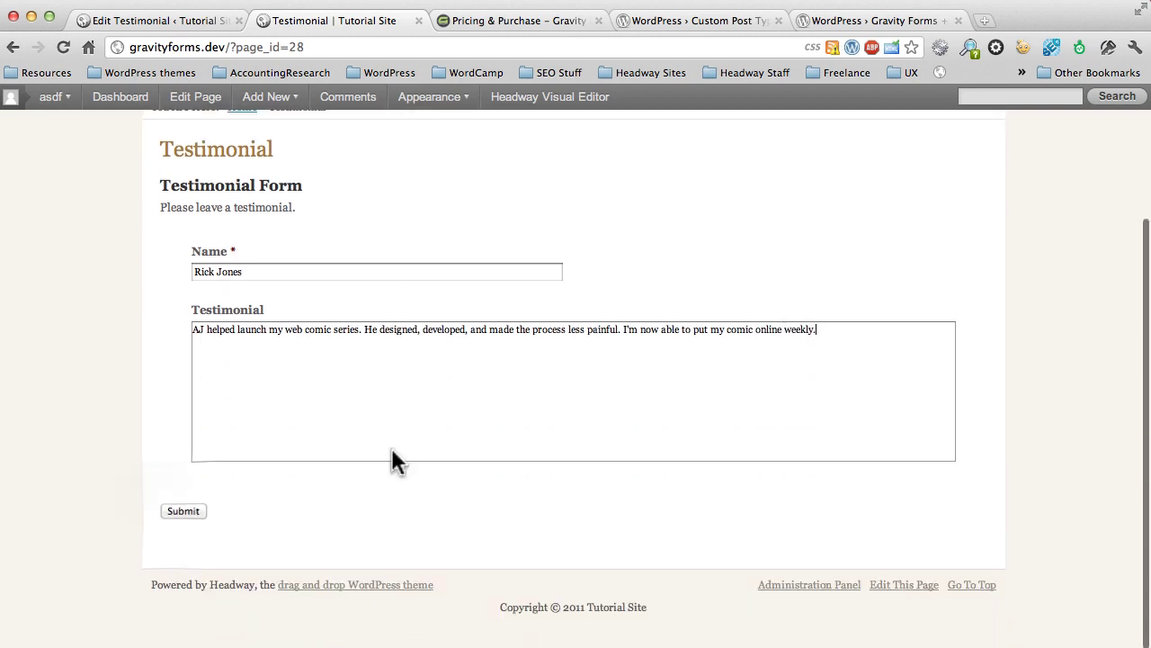
{"action": "left_click", "coordinate": [171, 512]}
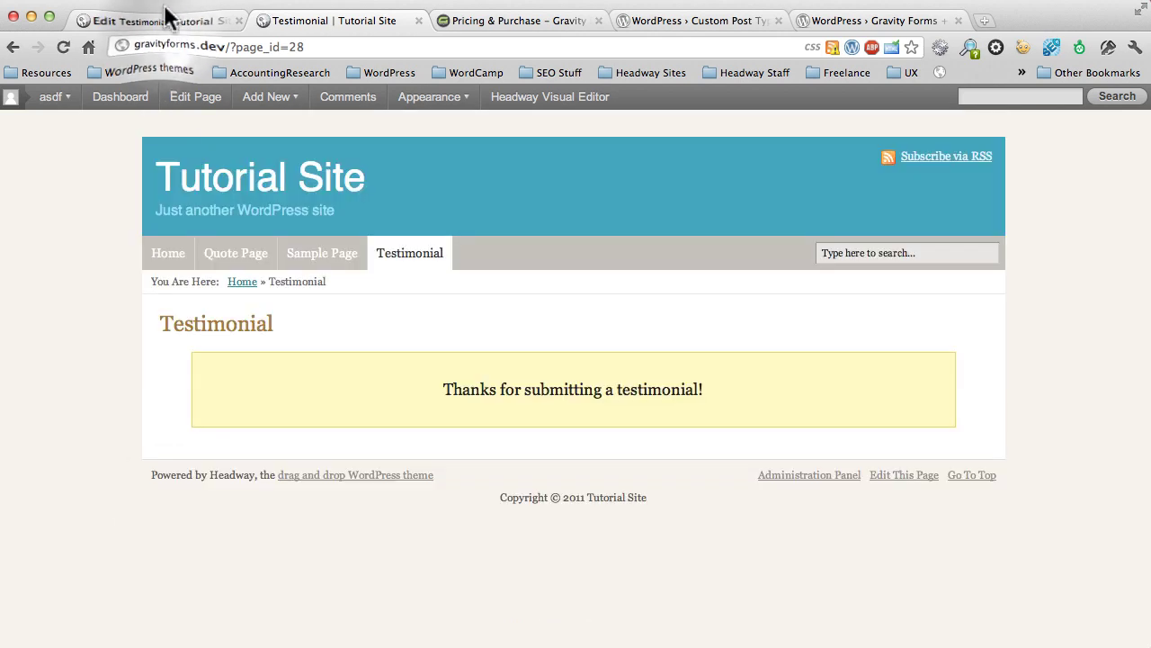
Step: Edit the new draft in admin Testimonials, spell-check and publish it, then return to the front end
{"action": "left_click", "coordinate": [157, 20]}
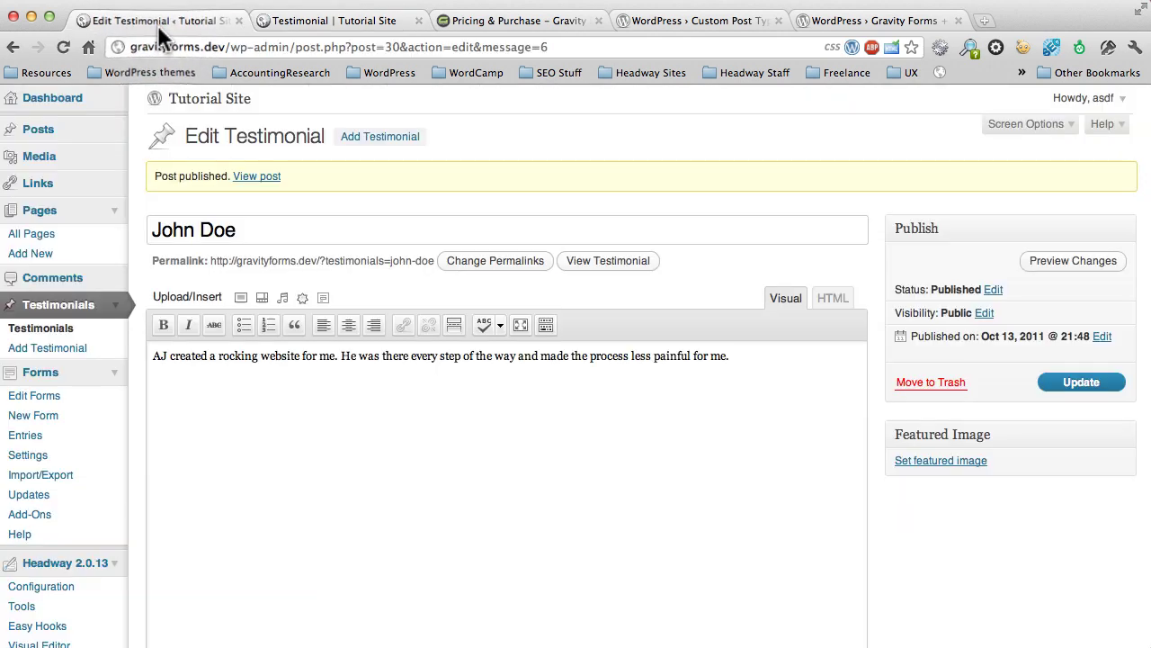
{"action": "left_click", "coordinate": [45, 330]}
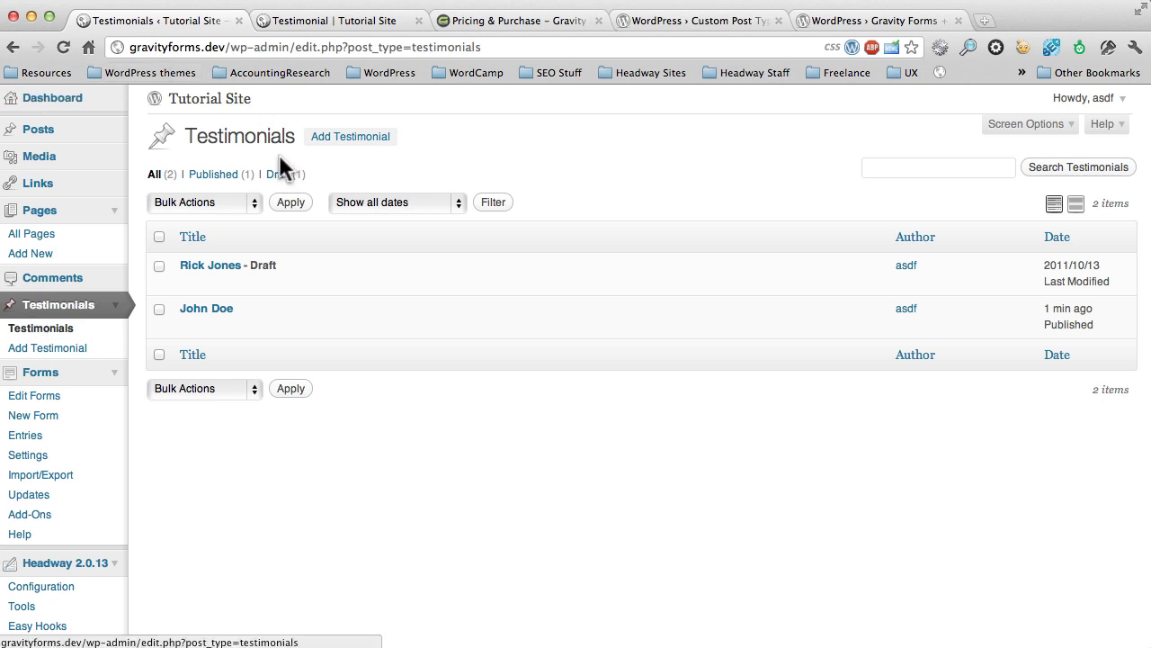
{"action": "mouse_move", "coordinate": [200, 284]}
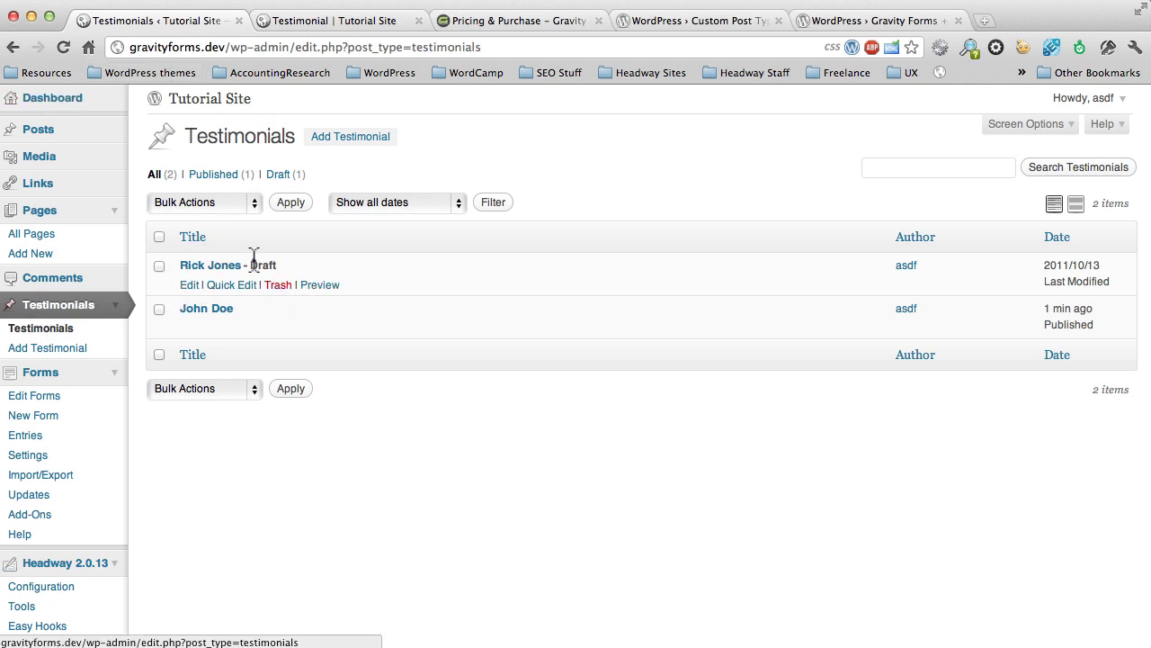
{"action": "left_click", "coordinate": [192, 286]}
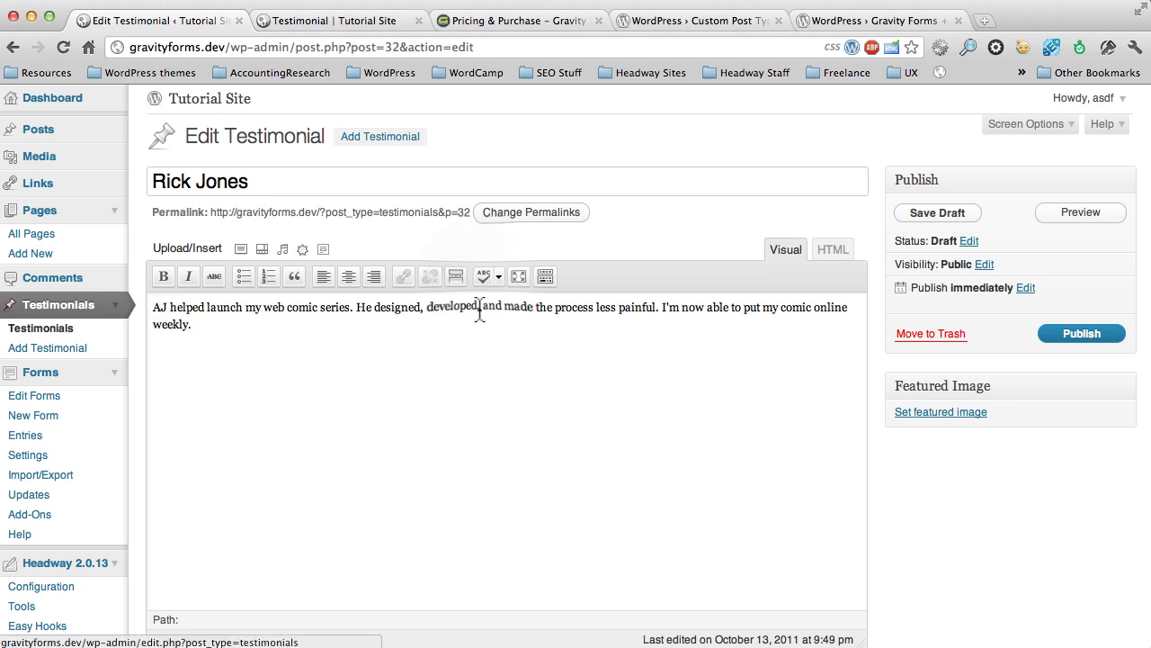
{"action": "left_click", "coordinate": [481, 275]}
{"action": "left_click", "coordinate": [565, 405]}
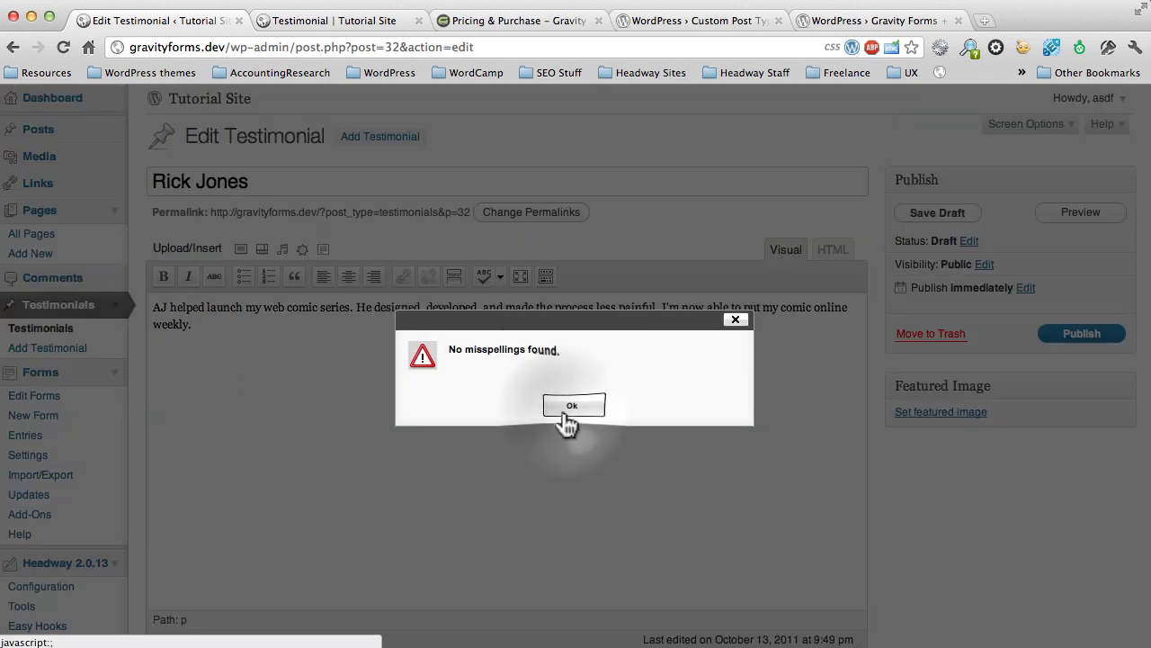
{"action": "left_click", "coordinate": [1054, 340]}
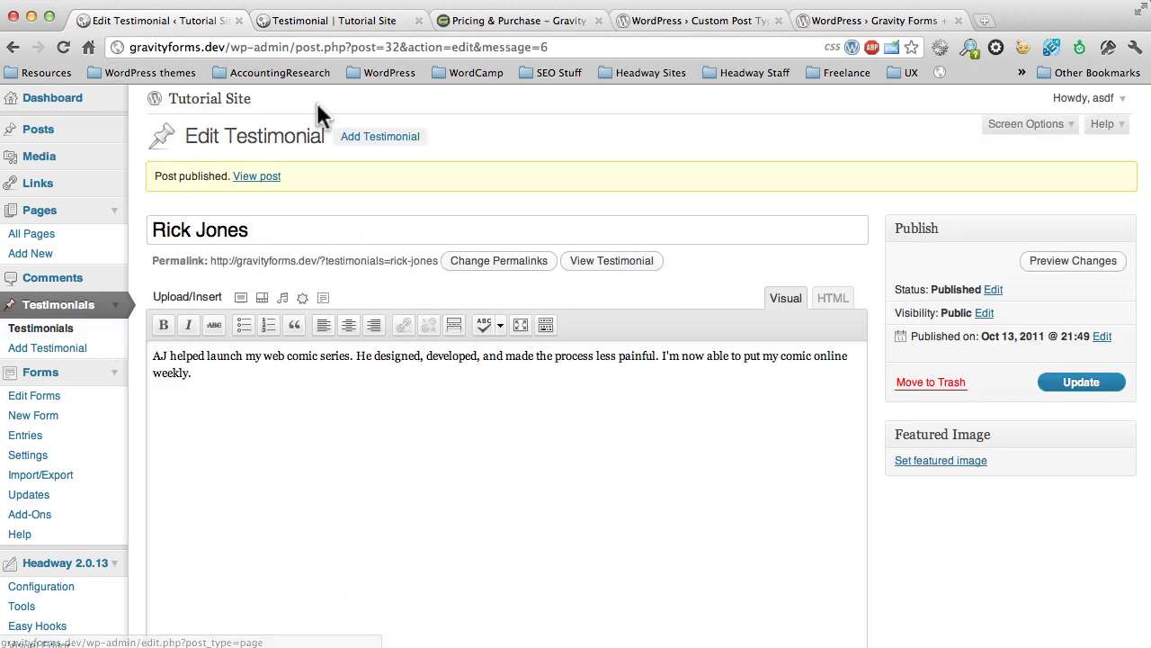
{"action": "left_click", "coordinate": [300, 21]}
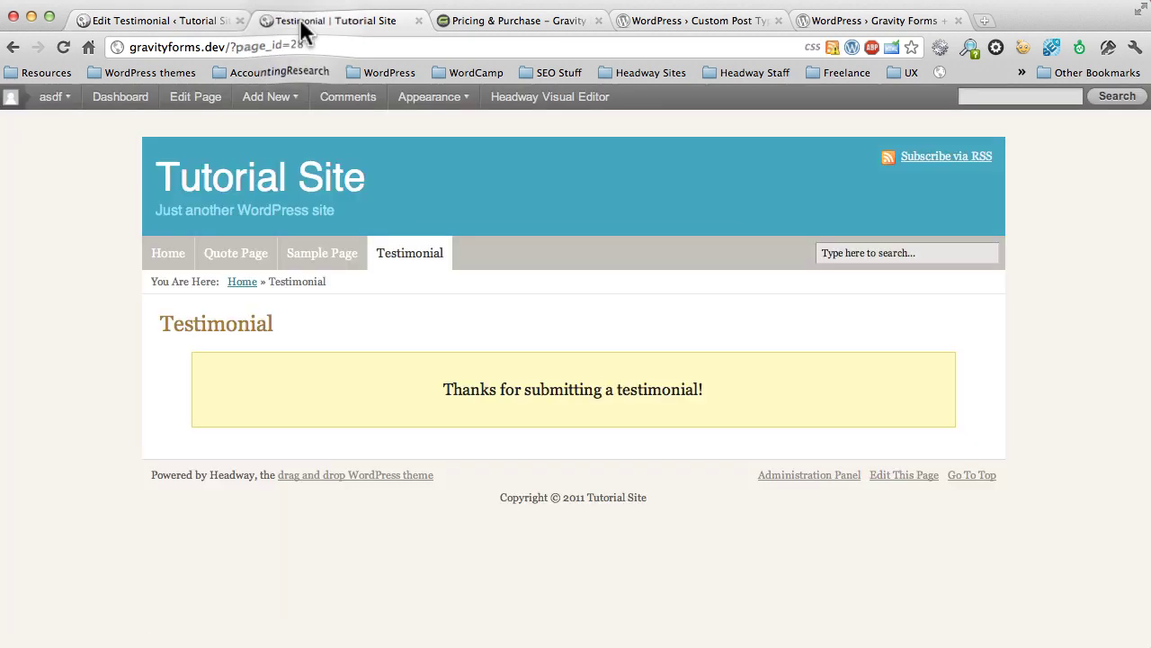
Step: Go to the home page in Headway and delete the existing testimonials leaf from the sidebar
{"action": "left_click", "coordinate": [164, 252]}
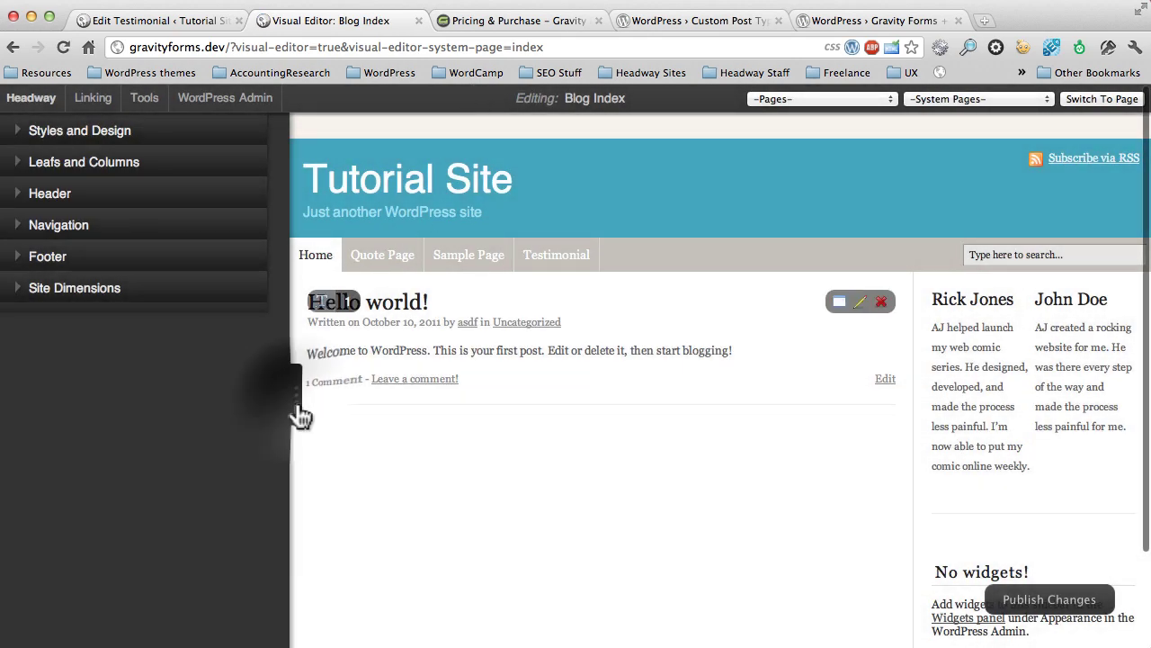
{"action": "left_click", "coordinate": [296, 409]}
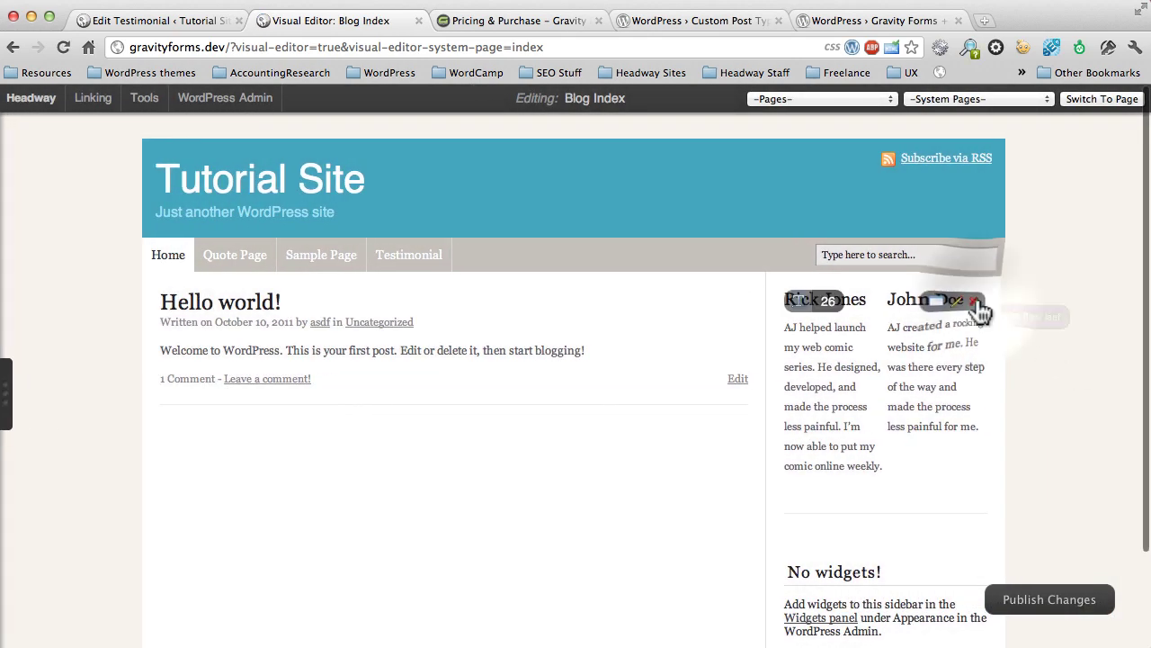
{"action": "left_click", "coordinate": [974, 299]}
{"action": "left_click", "coordinate": [664, 145]}
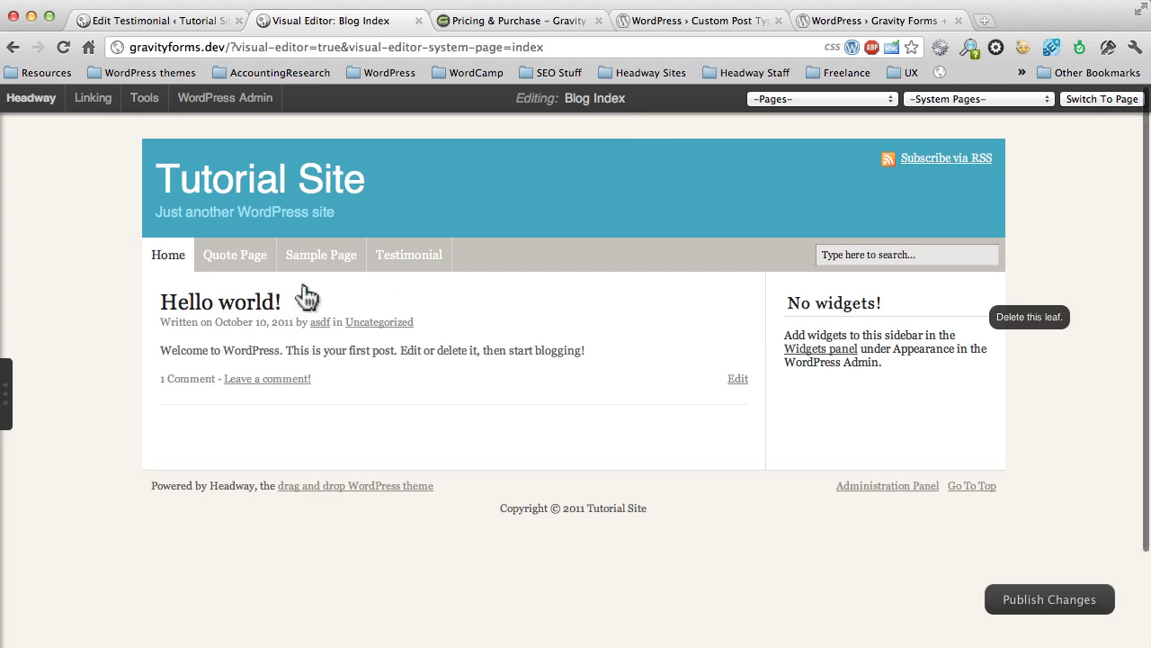
{"action": "left_click", "coordinate": [7, 385]}
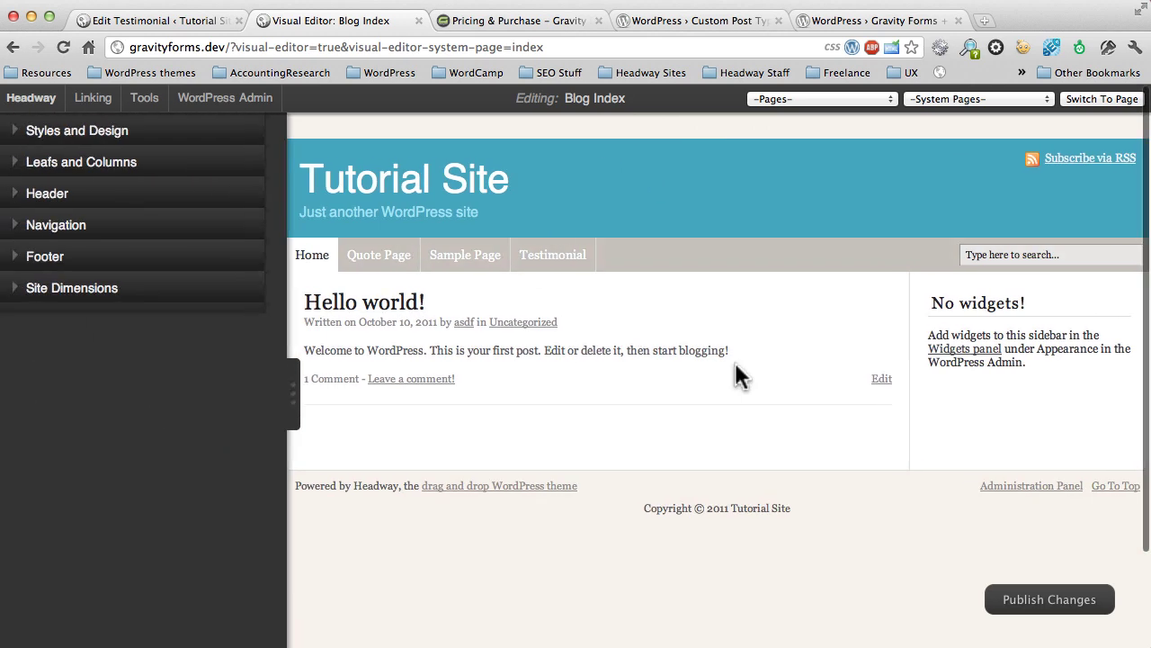
Step: Add a new Content leaf to the Blog Index layout
{"action": "mouse_move", "coordinate": [1066, 299]}
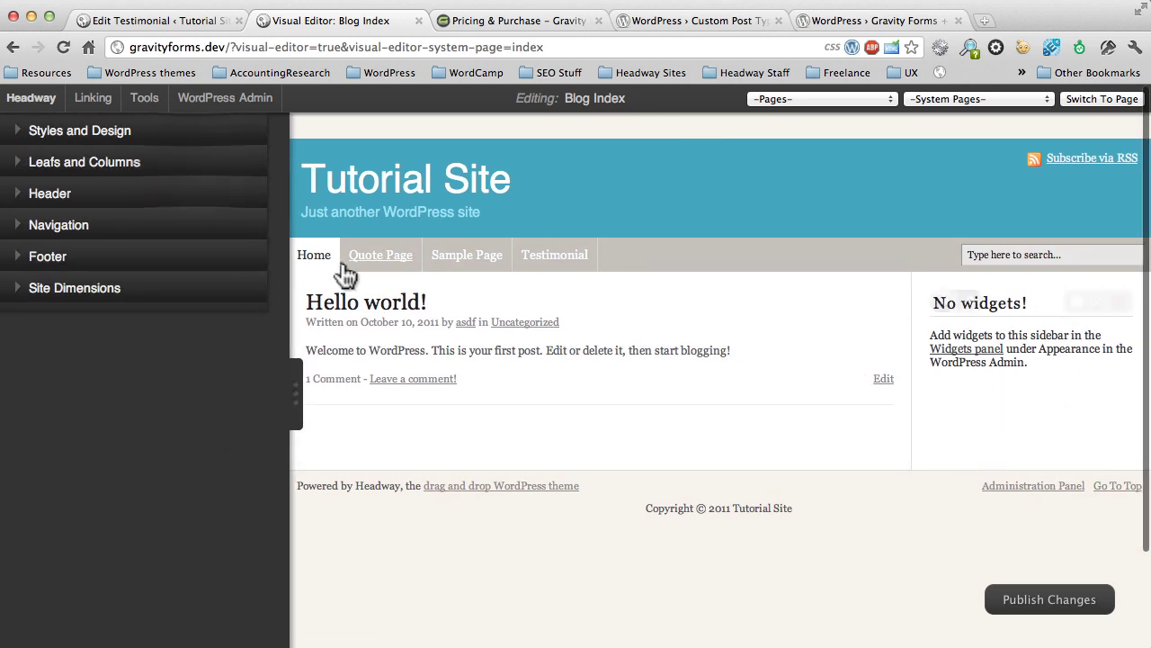
{"action": "left_click", "coordinate": [188, 166]}
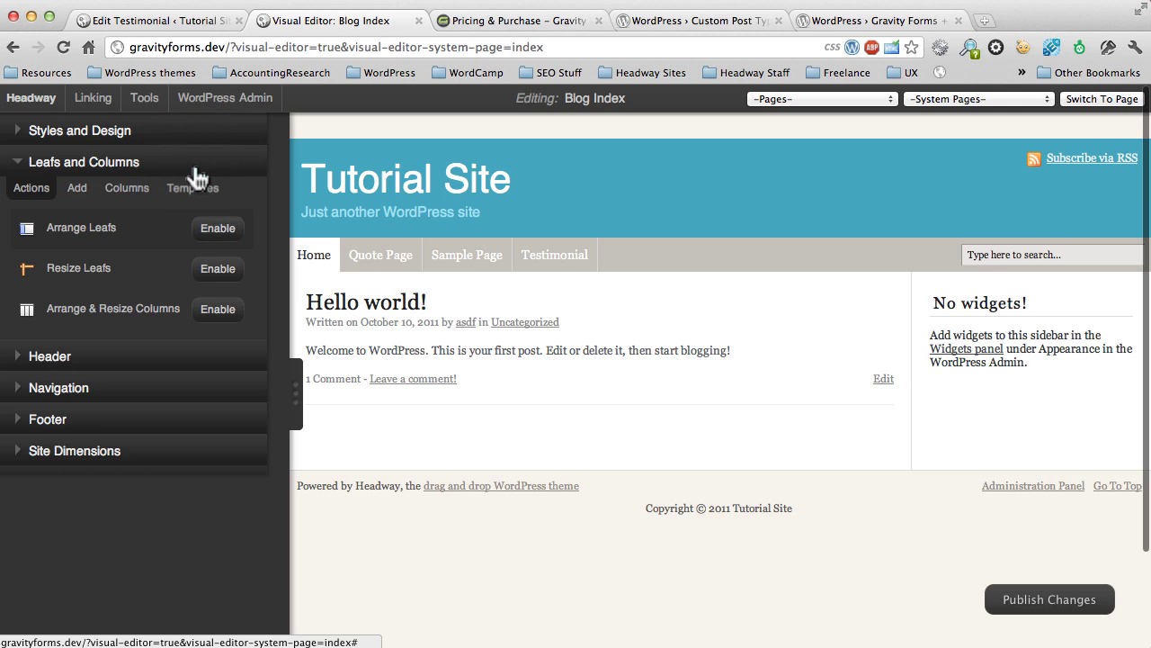
{"action": "left_click", "coordinate": [78, 188]}
{"action": "left_click", "coordinate": [226, 232]}
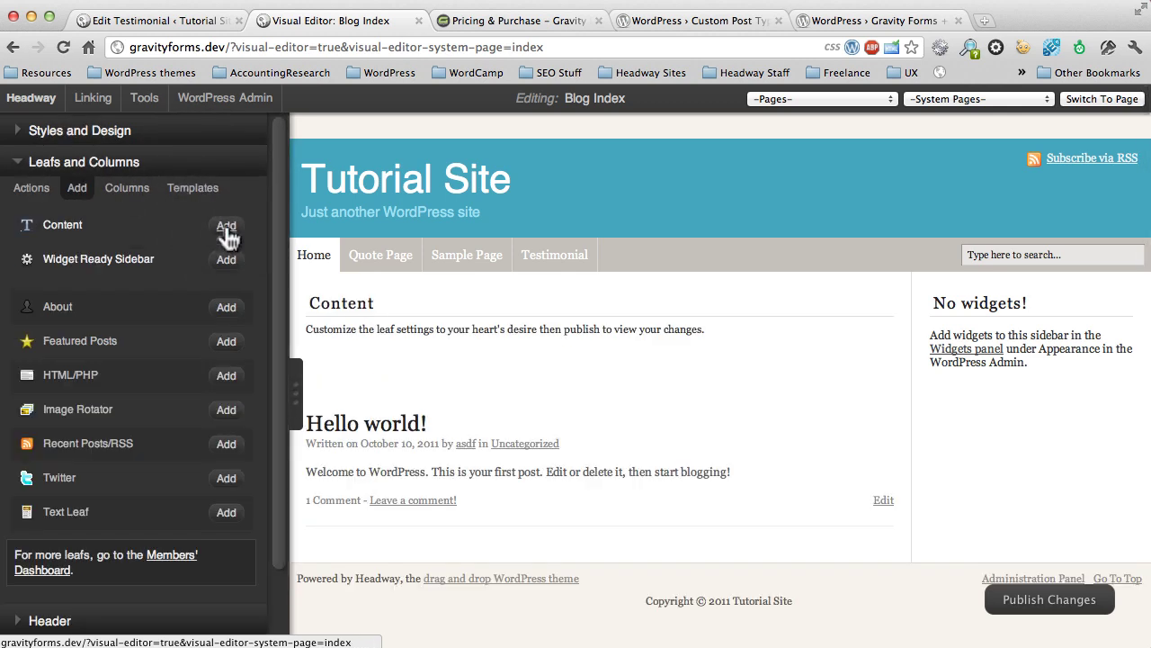
Step: Using Arrange Leafs, move the Content leaf into the sidebar above the widgets area
{"action": "left_click", "coordinate": [34, 191]}
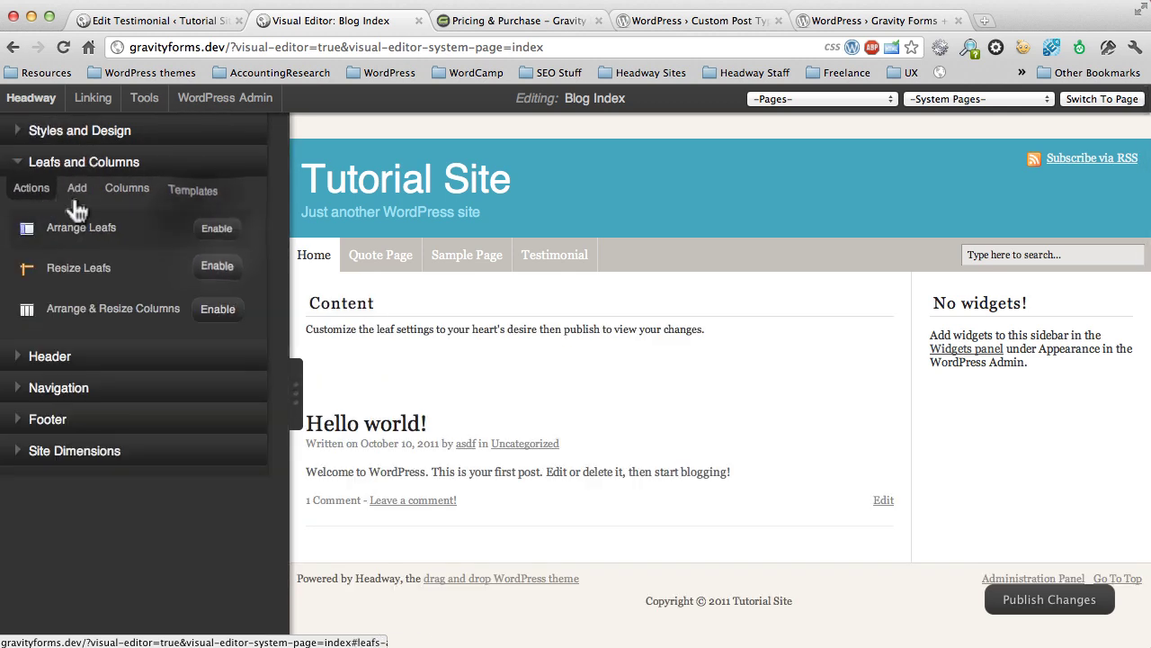
{"action": "left_click", "coordinate": [218, 229]}
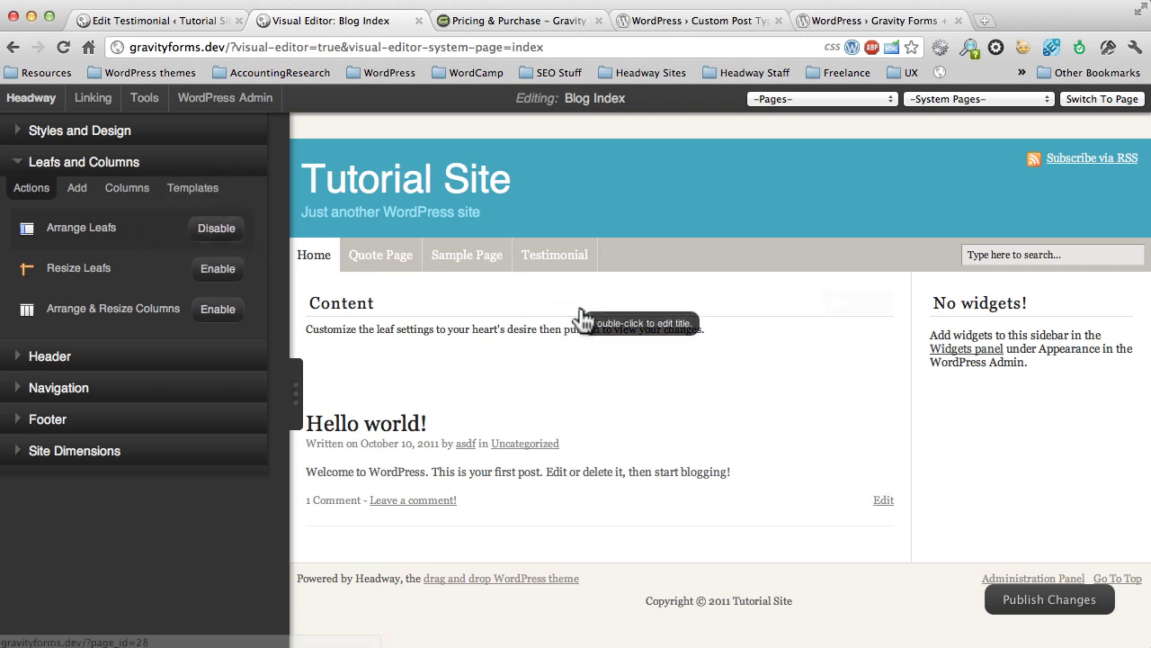
{"action": "left_click_drag", "start_coordinate": [585, 318], "coordinate": [987, 310]}
{"action": "left_click", "coordinate": [241, 230]}
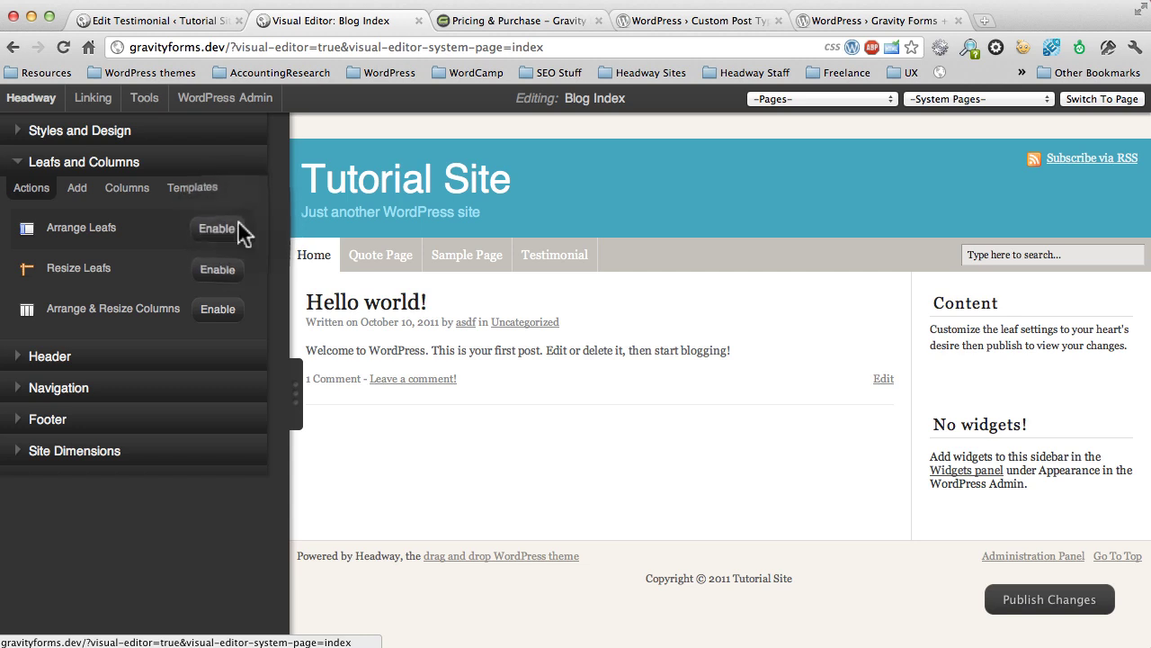
{"action": "left_click", "coordinate": [293, 389]}
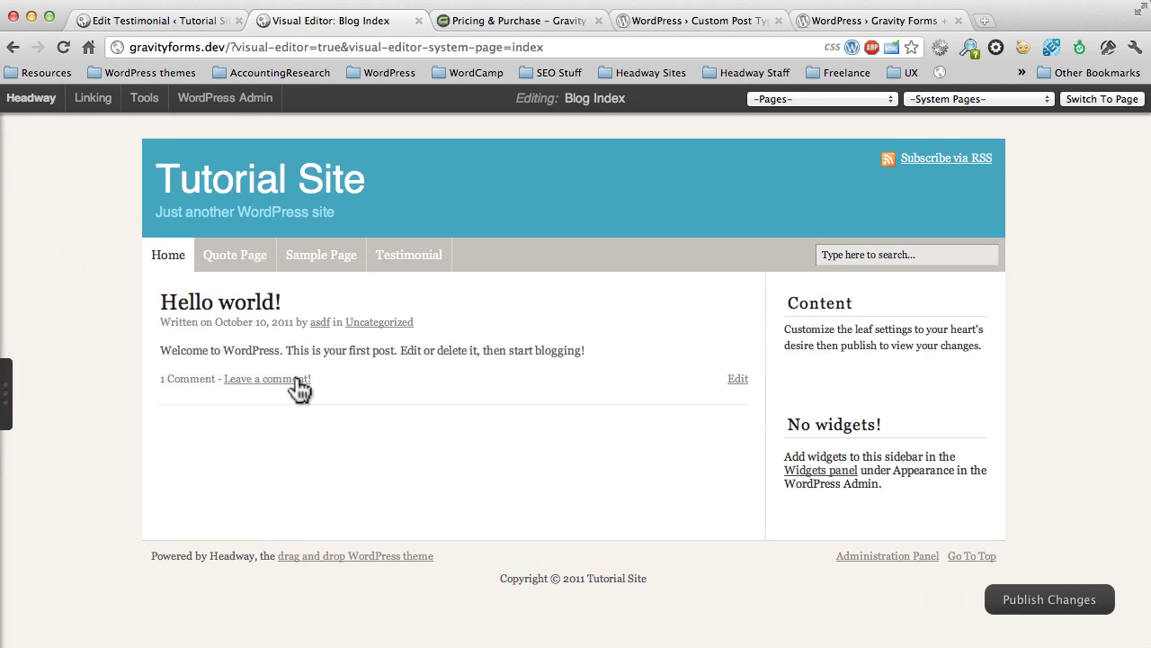
{"action": "mouse_move", "coordinate": [951, 352]}
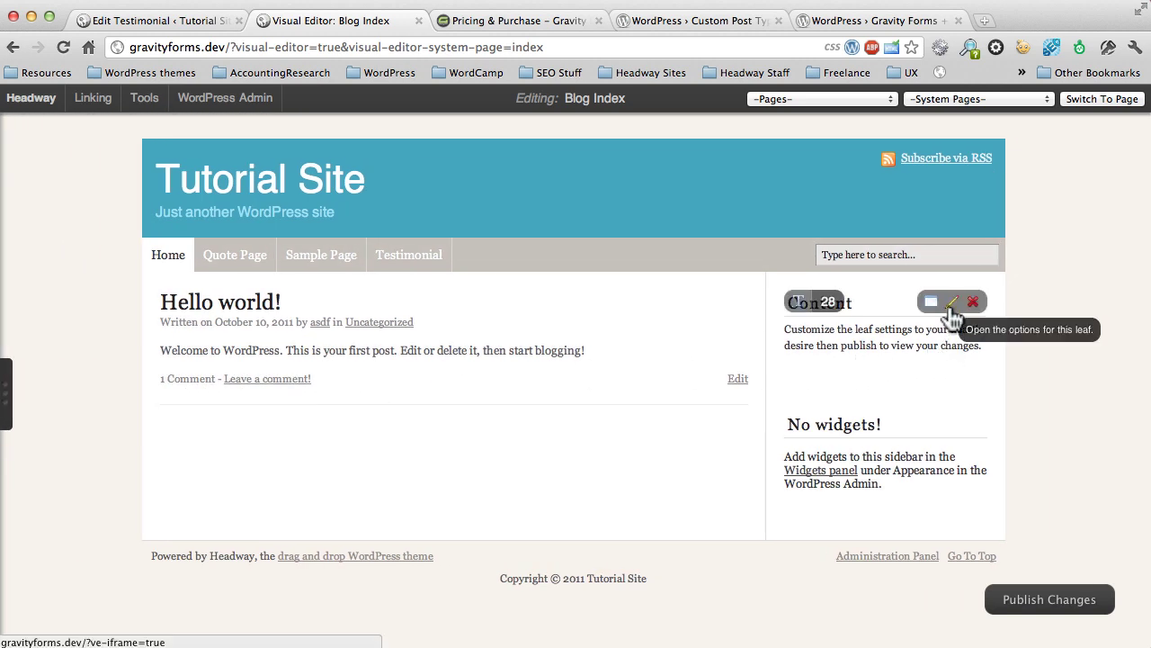
Step: Switch the sidebar Content leaf to Custom Query with Post Limit 2 and 0 featured posts
{"action": "left_click", "coordinate": [952, 304]}
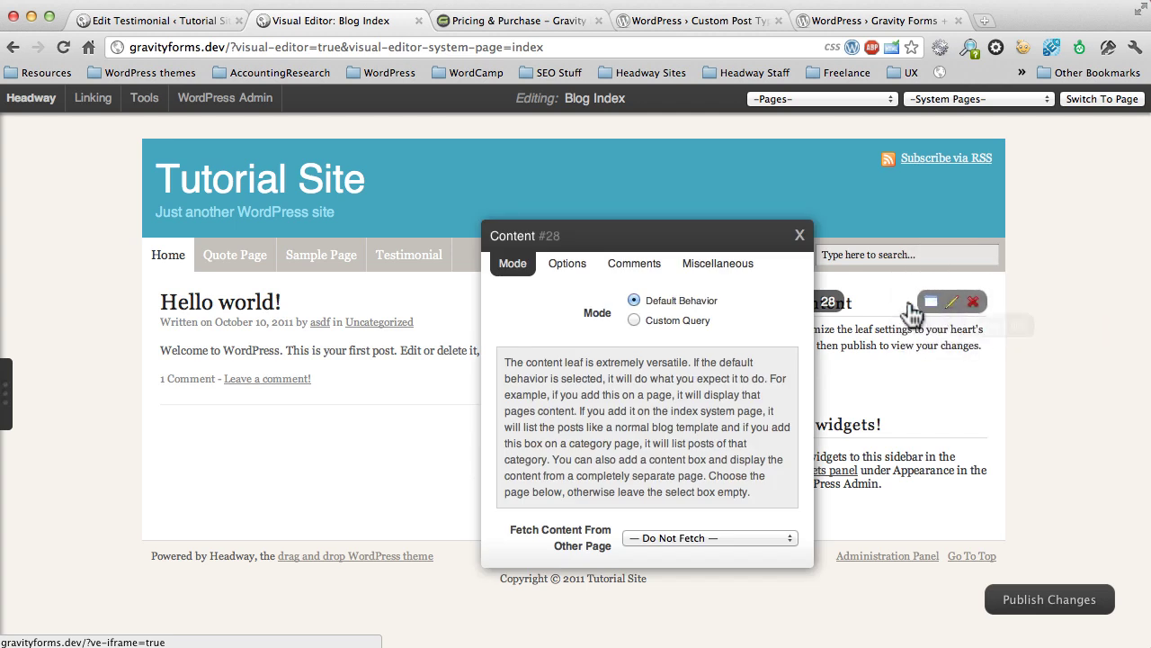
{"action": "left_click", "coordinate": [633, 320]}
{"action": "left_click", "coordinate": [578, 266]}
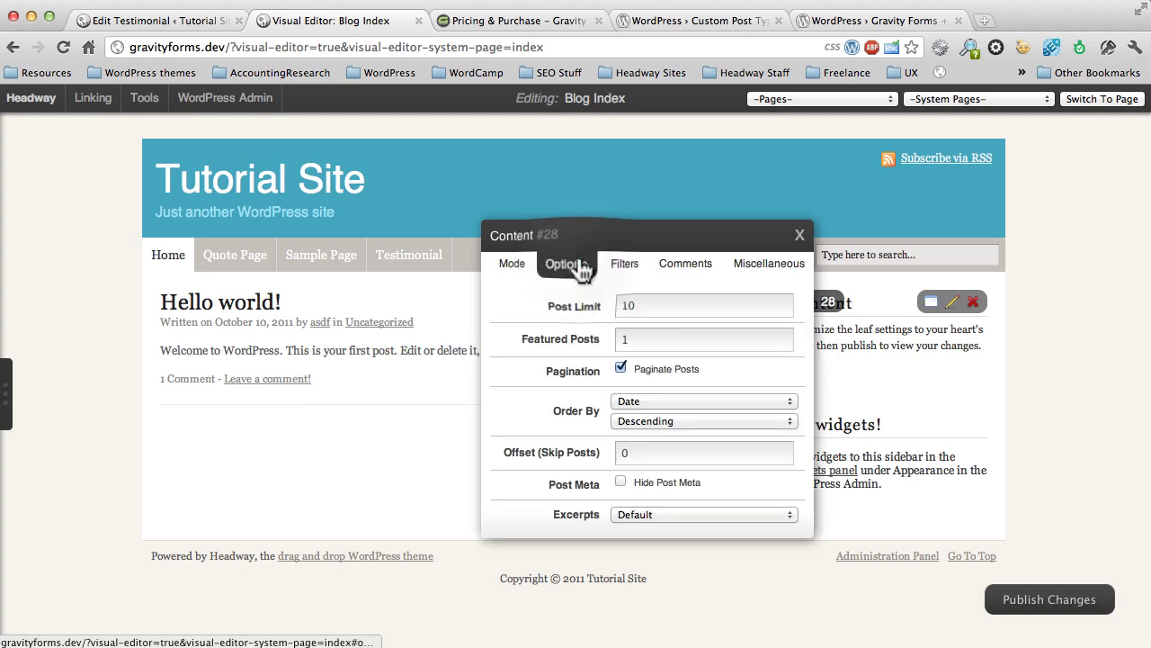
{"action": "left_click_drag", "start_coordinate": [652, 306], "coordinate": [606, 306]}
{"action": "type", "text": "2"}
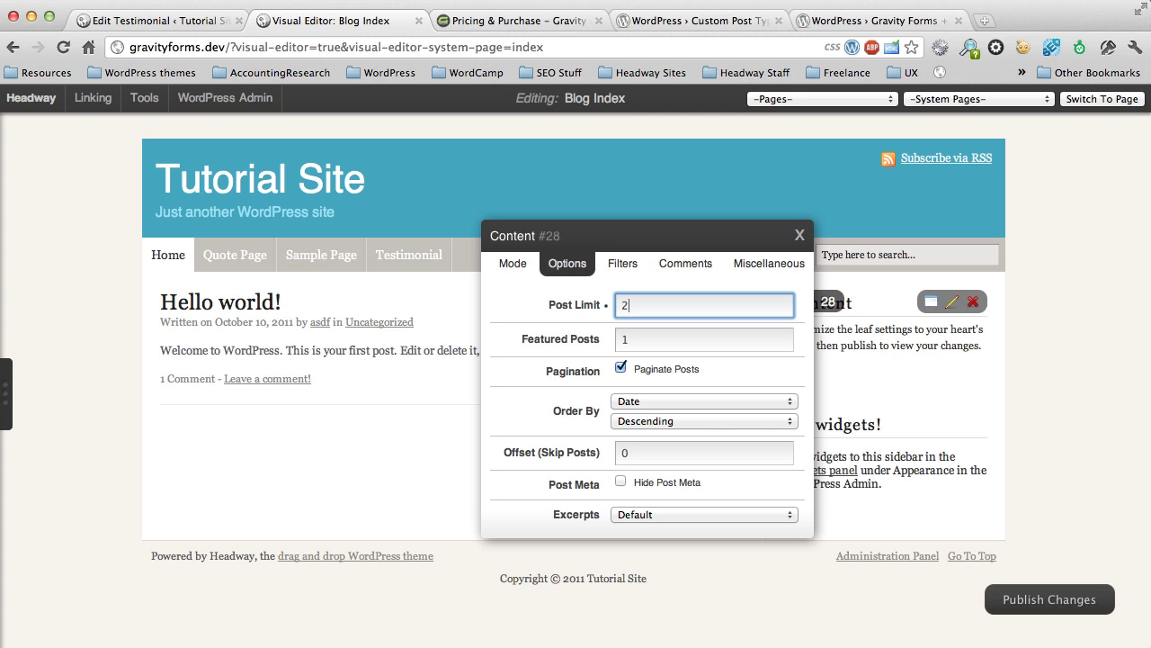
{"action": "left_click", "coordinate": [637, 340]}
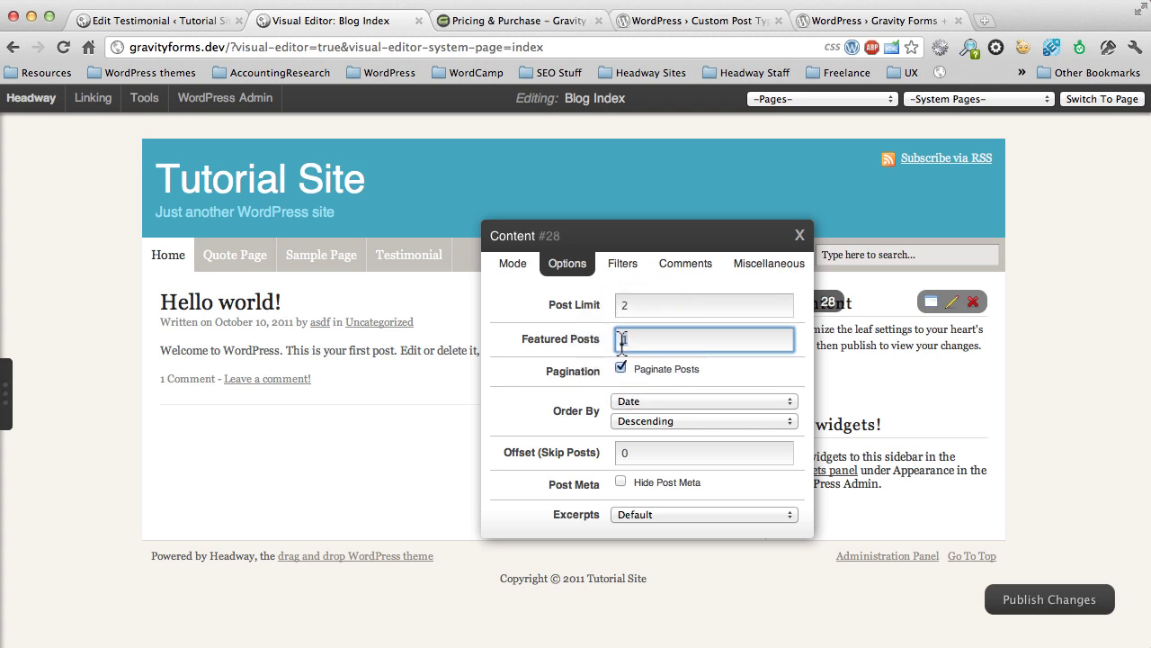
{"action": "key", "text": "BackSpace"}
{"action": "type", "text": "0"}
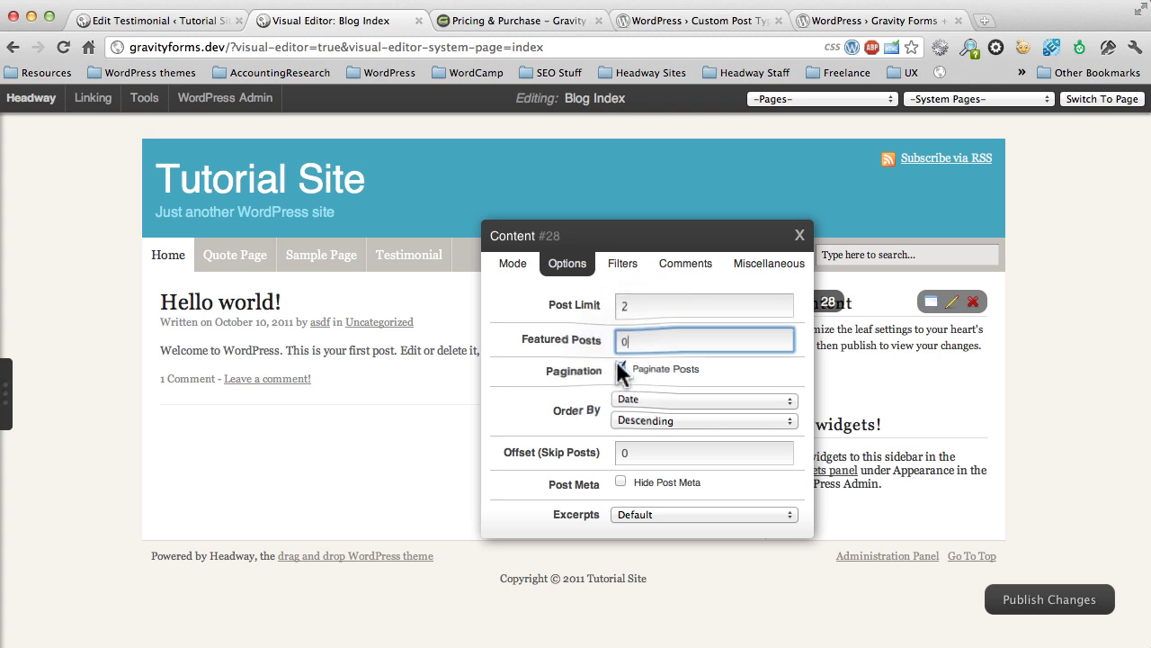
Step: Turn off pagination, order posts randomly, hide post meta, and keep the Default excerpt style
{"action": "left_click", "coordinate": [620, 368]}
{"action": "left_click", "coordinate": [619, 405]}
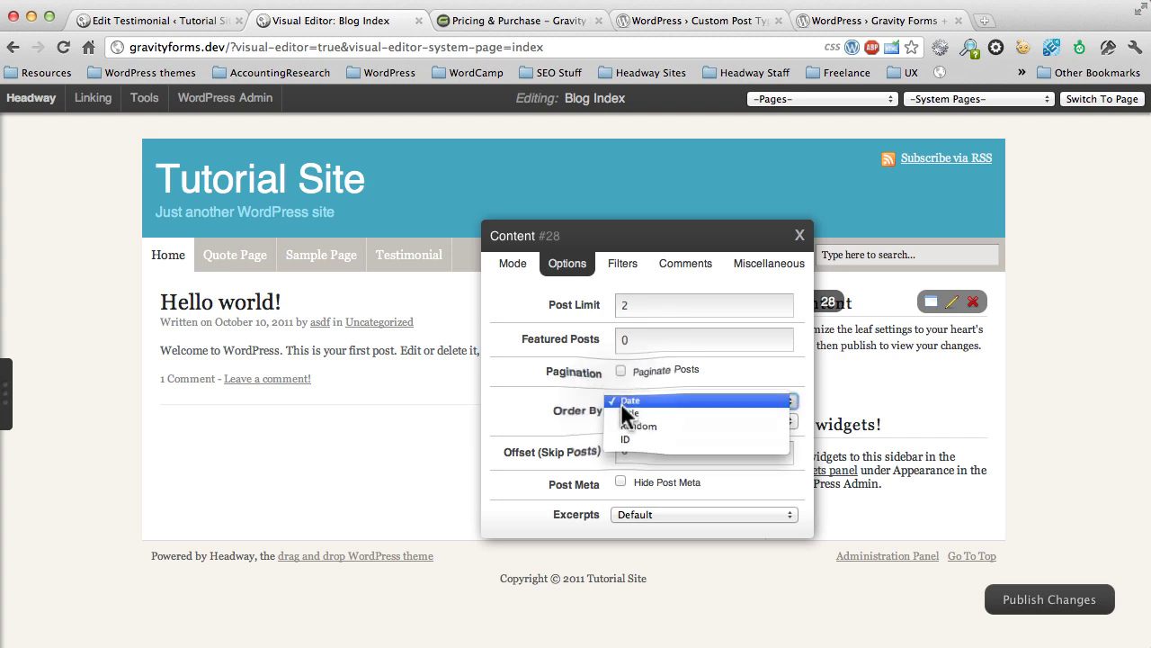
{"action": "left_click", "coordinate": [636, 430]}
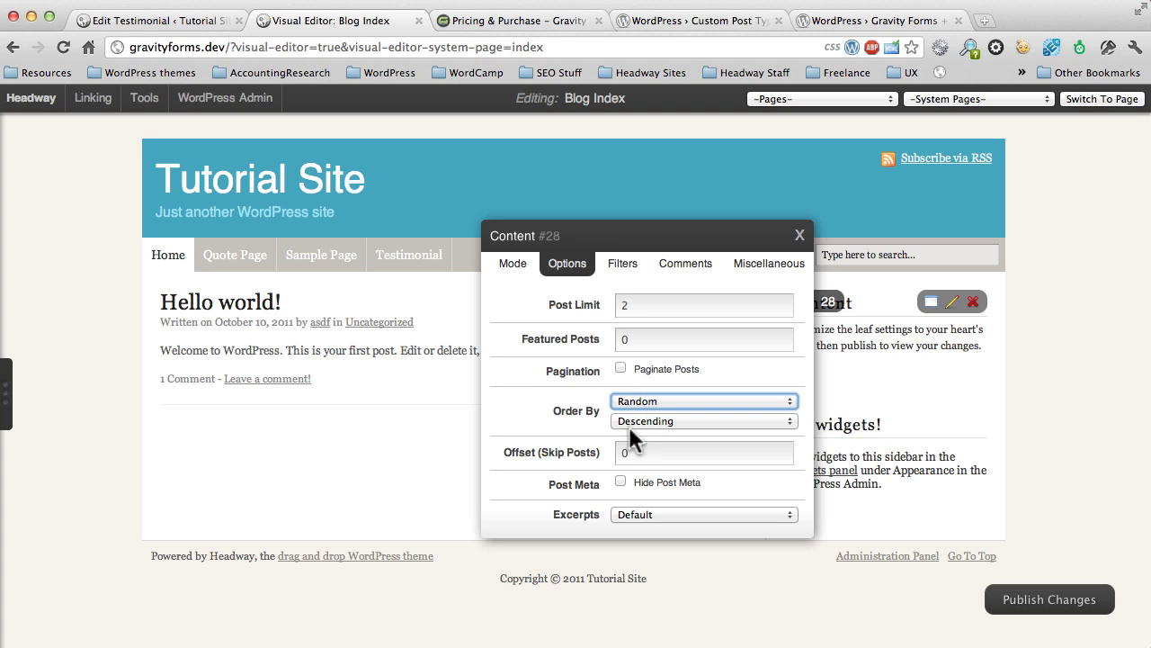
{"action": "left_click", "coordinate": [619, 480]}
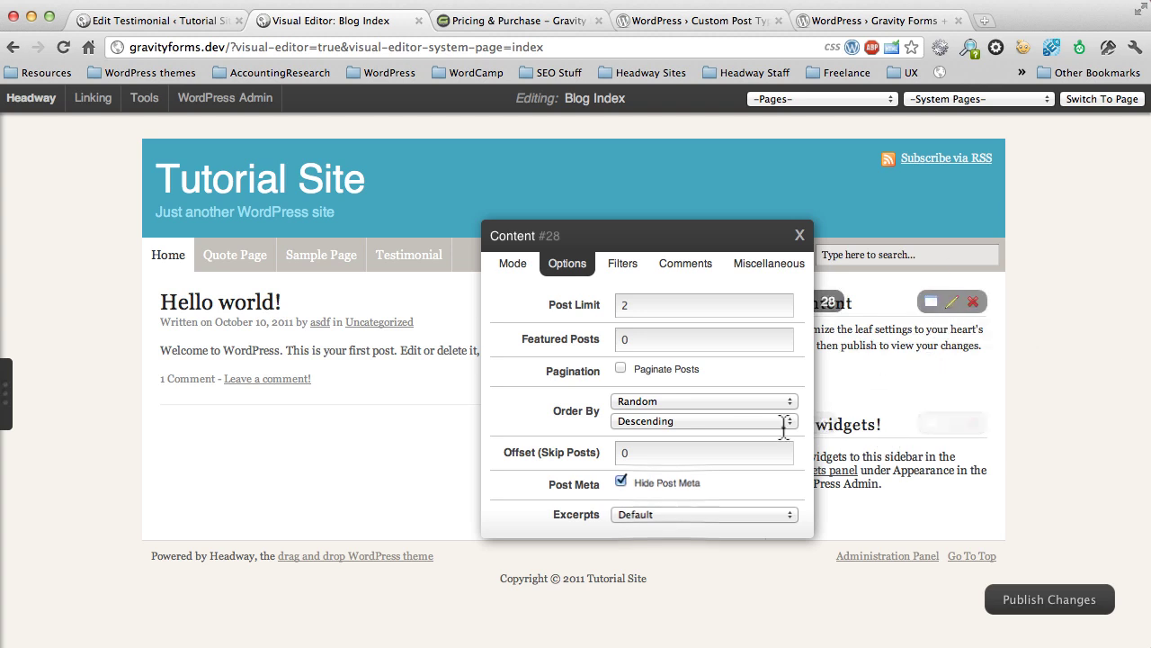
{"action": "left_click", "coordinate": [676, 515]}
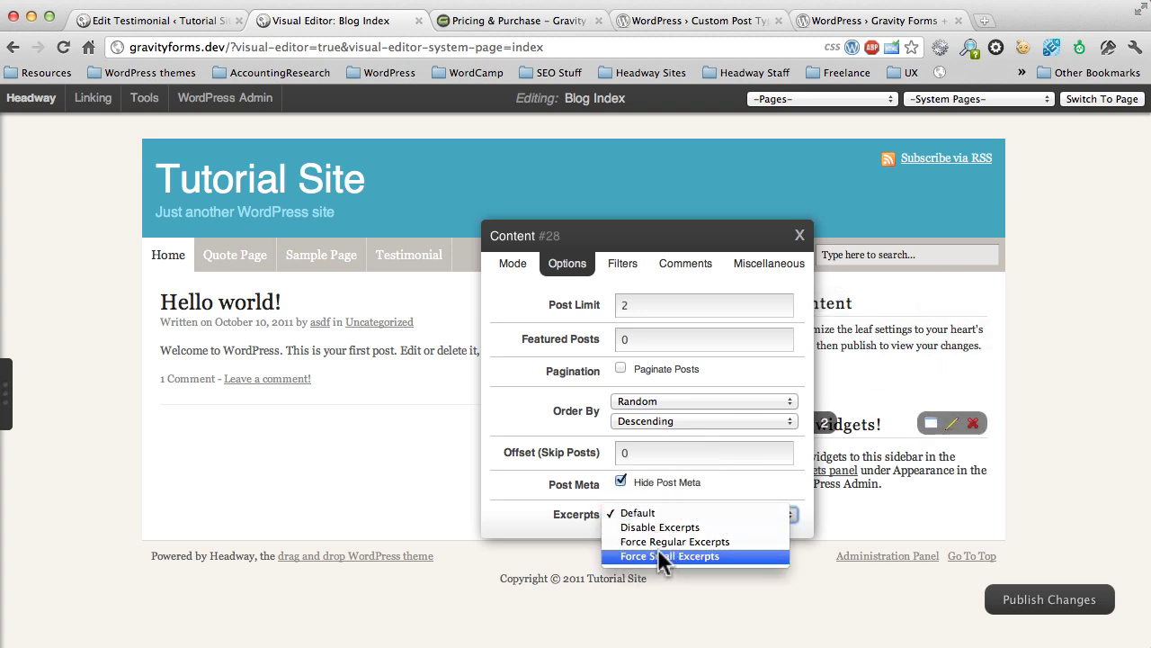
{"action": "left_click", "coordinate": [636, 512]}
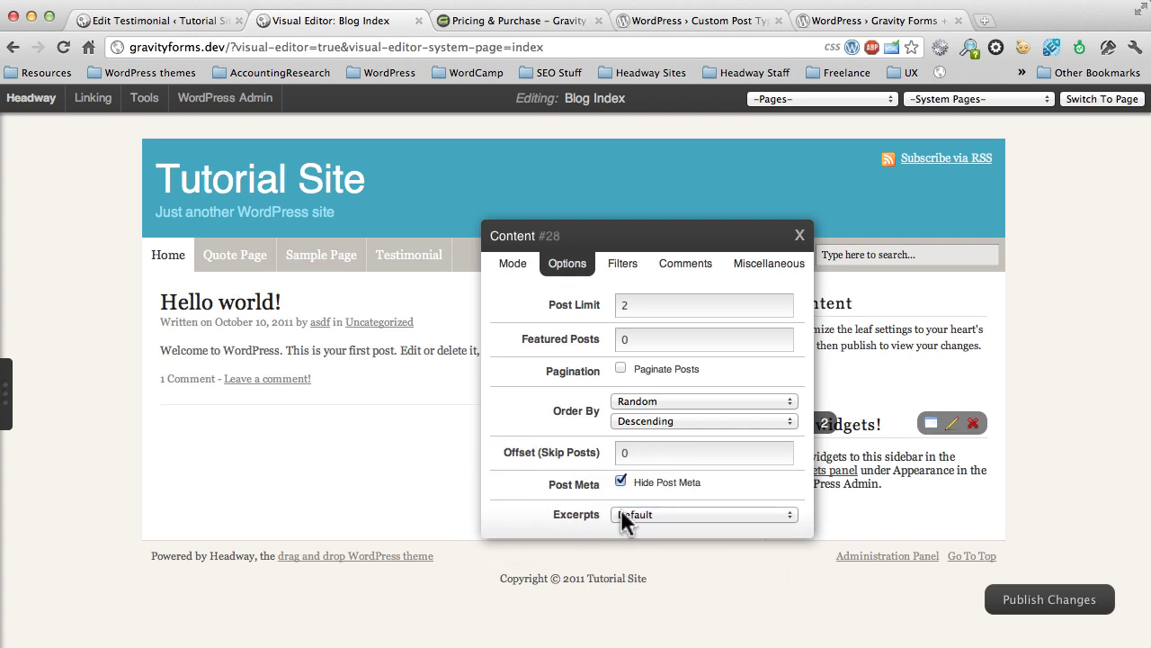
Step: Filter the leaf to the Testimonials post type and close its settings
{"action": "left_click", "coordinate": [620, 264]}
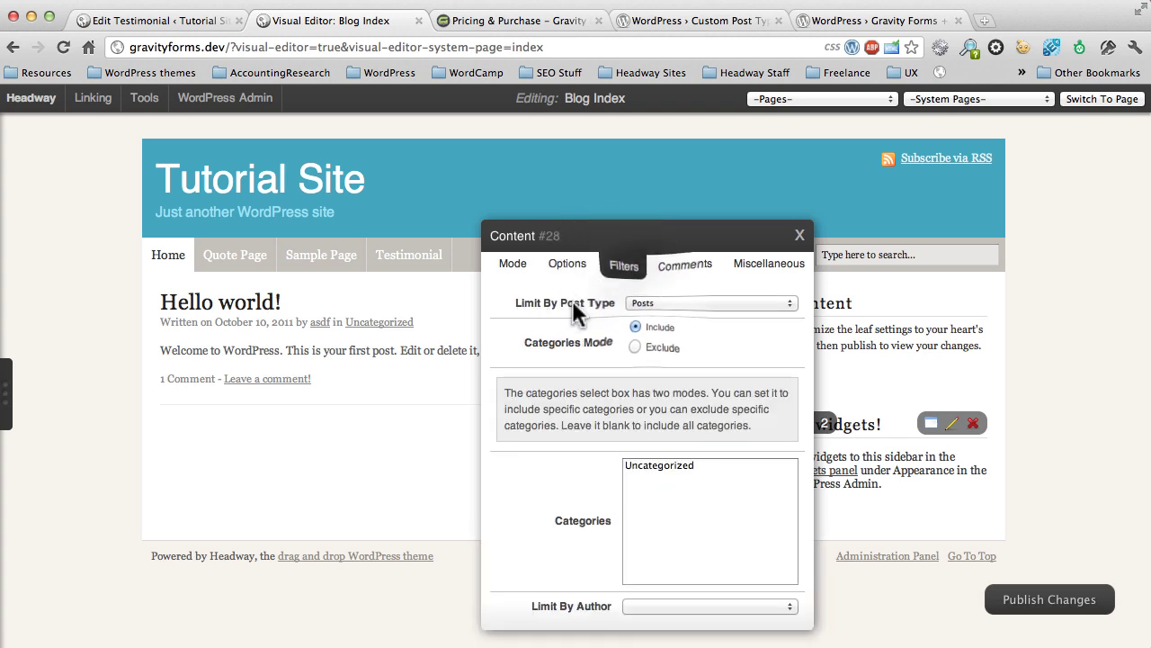
{"action": "left_click", "coordinate": [646, 300]}
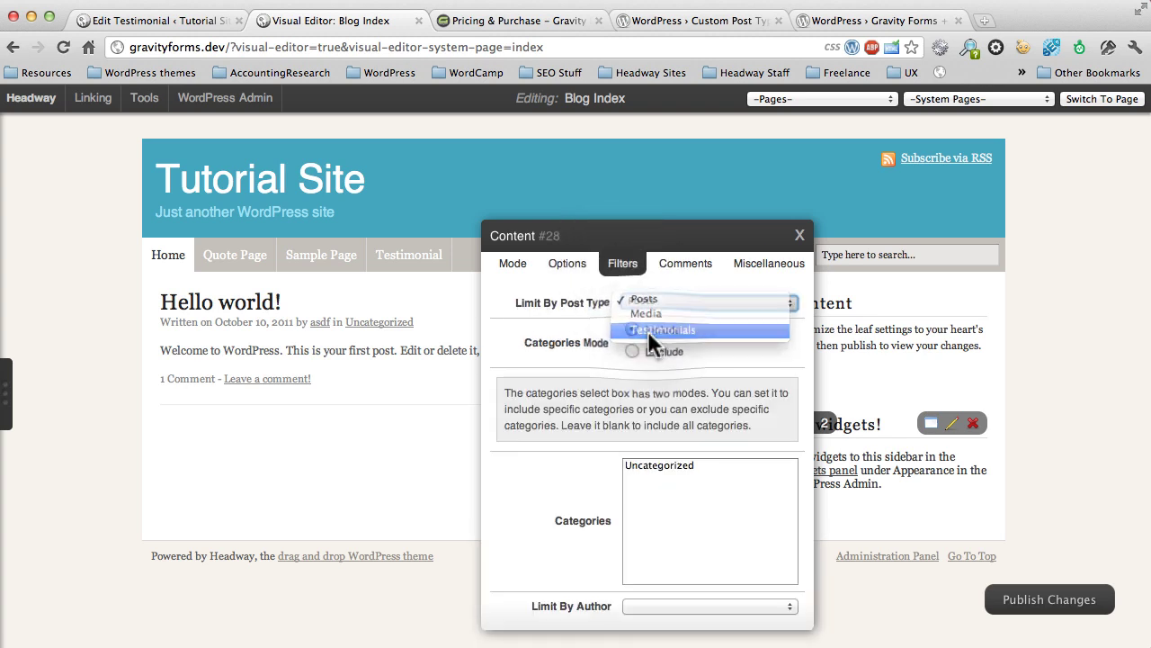
{"action": "left_click", "coordinate": [647, 330]}
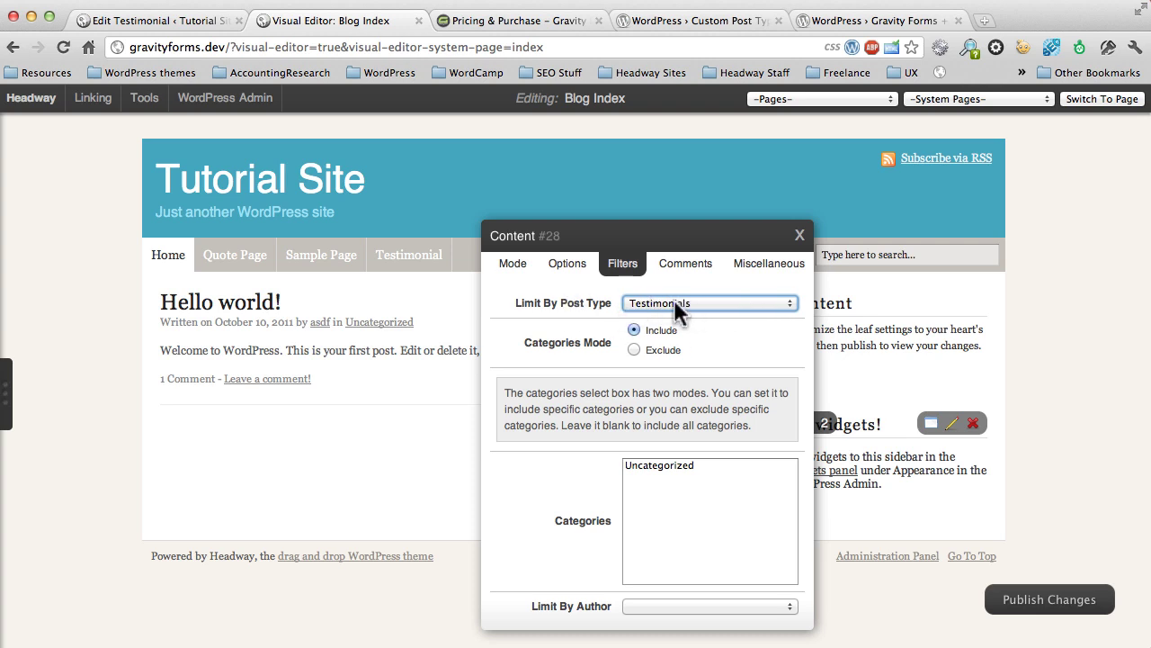
{"action": "left_click", "coordinate": [797, 236]}
Step: Publish the Headway changes and close the Visual Editor to view the live home page
{"action": "left_click", "coordinate": [1003, 615]}
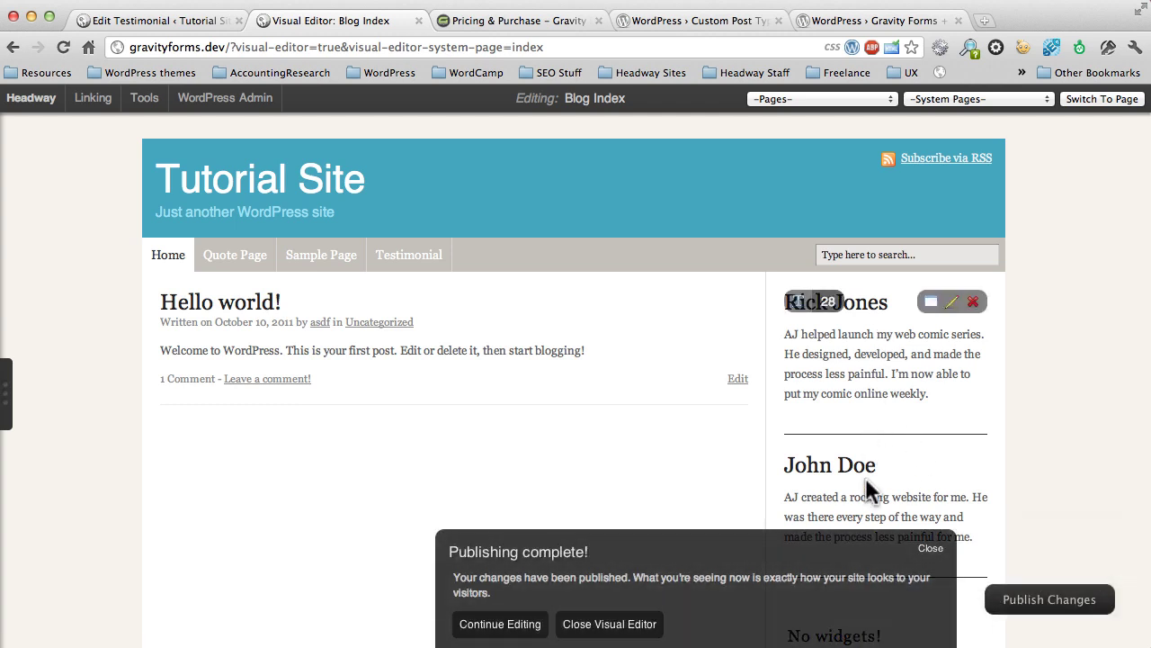
{"action": "scroll", "coordinate": [866, 480], "scroll_direction": "down", "scroll_amount": 3}
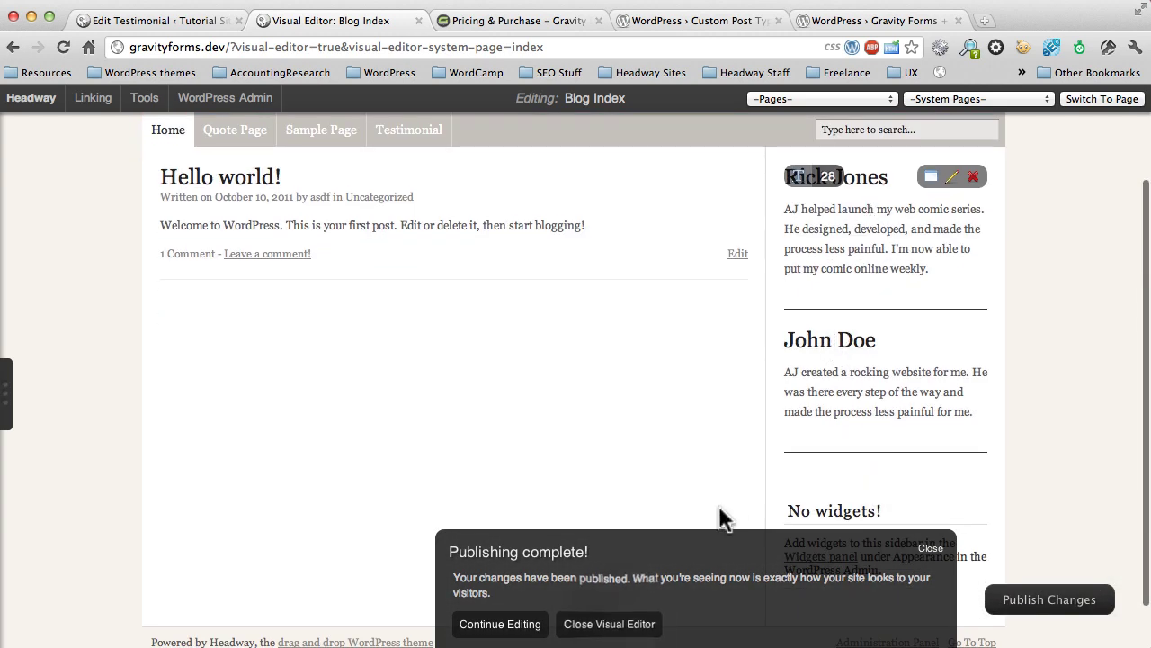
{"action": "left_click", "coordinate": [619, 625]}
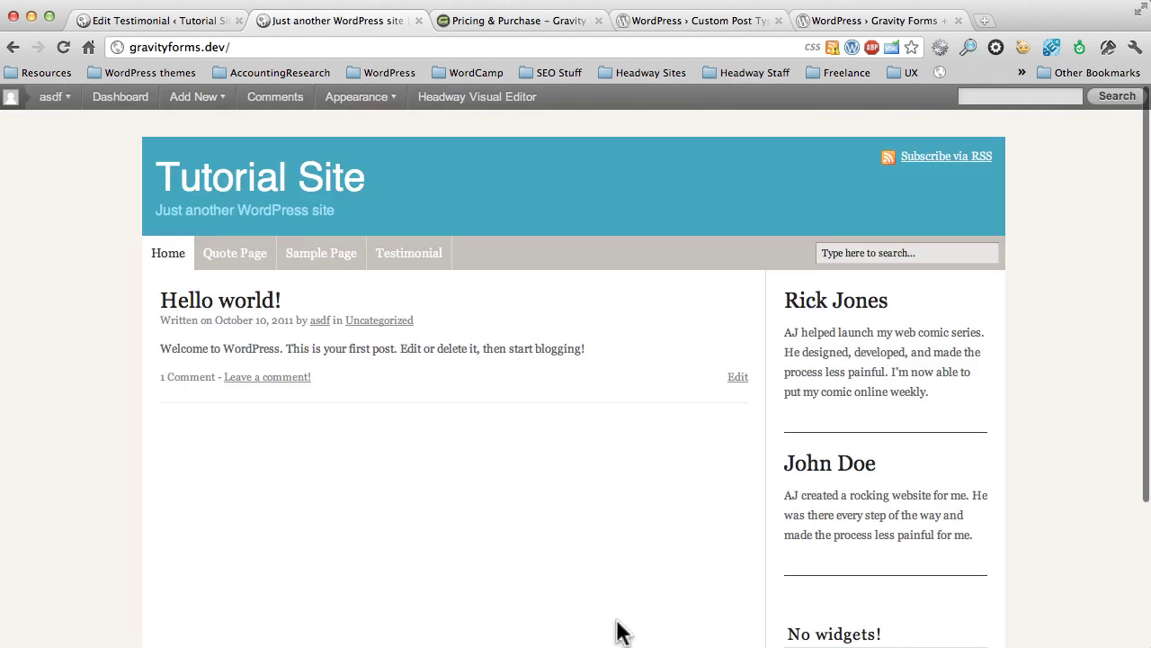